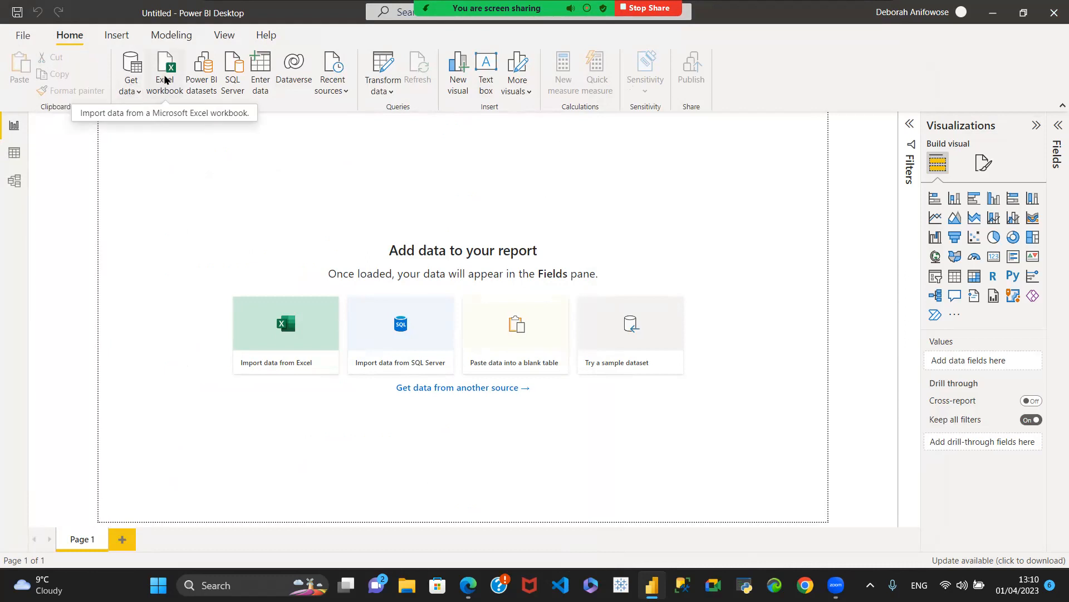
Step: Import the Excel workbook Suftnet CDs Data Source.xlsx from the Desktop folder
left_click(133, 94)
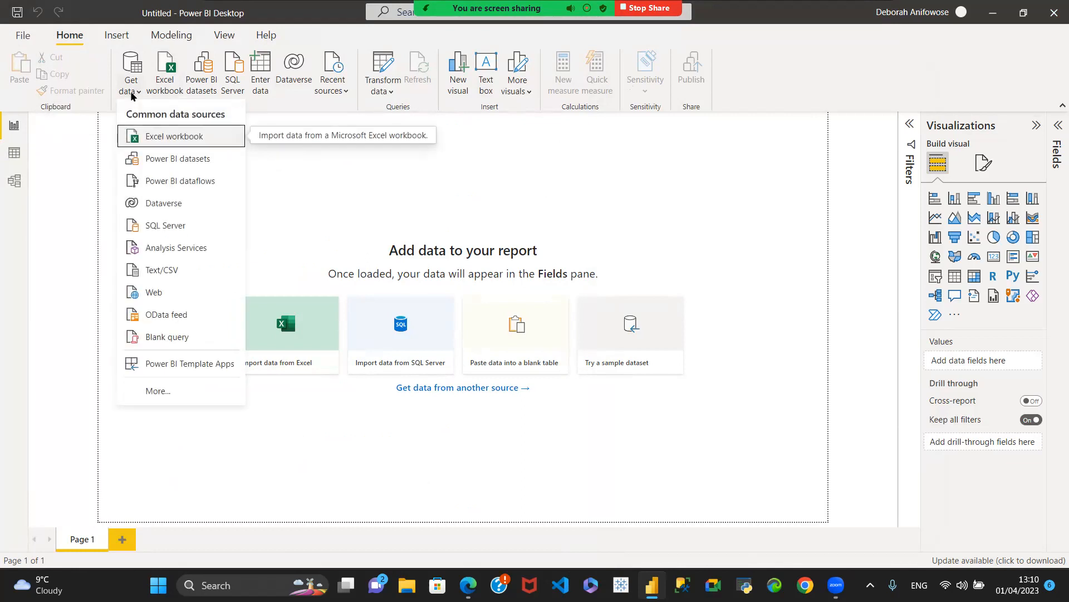
left_click(167, 138)
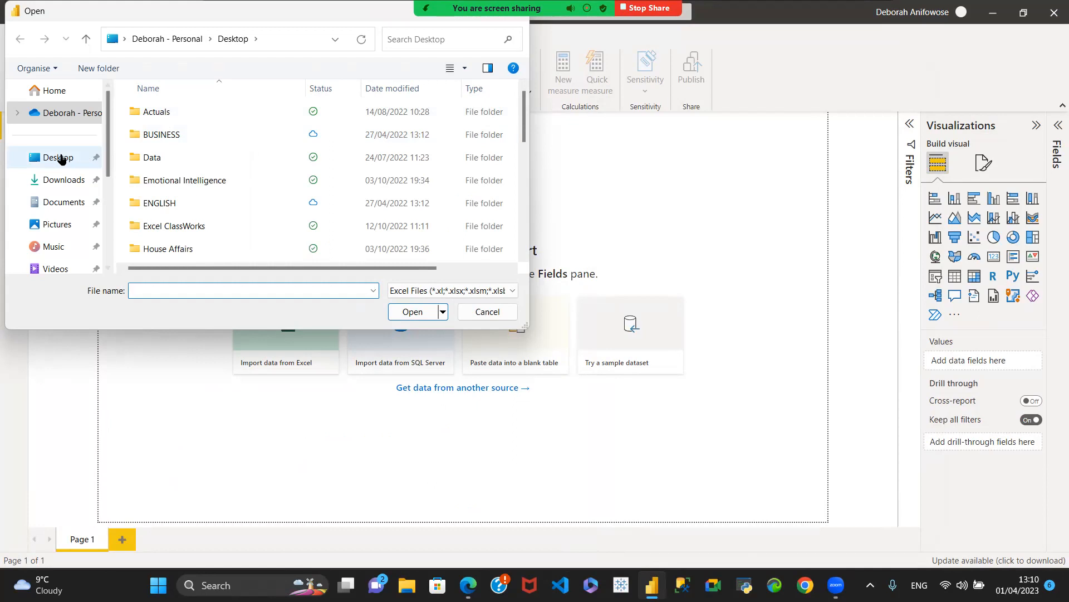
left_click(61, 159)
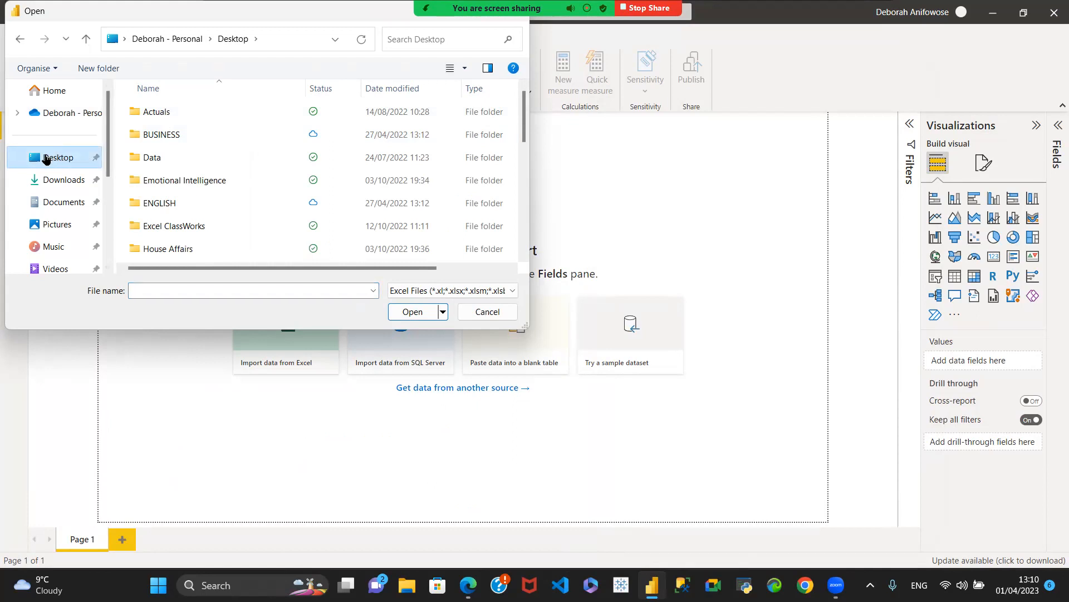
left_click(146, 289)
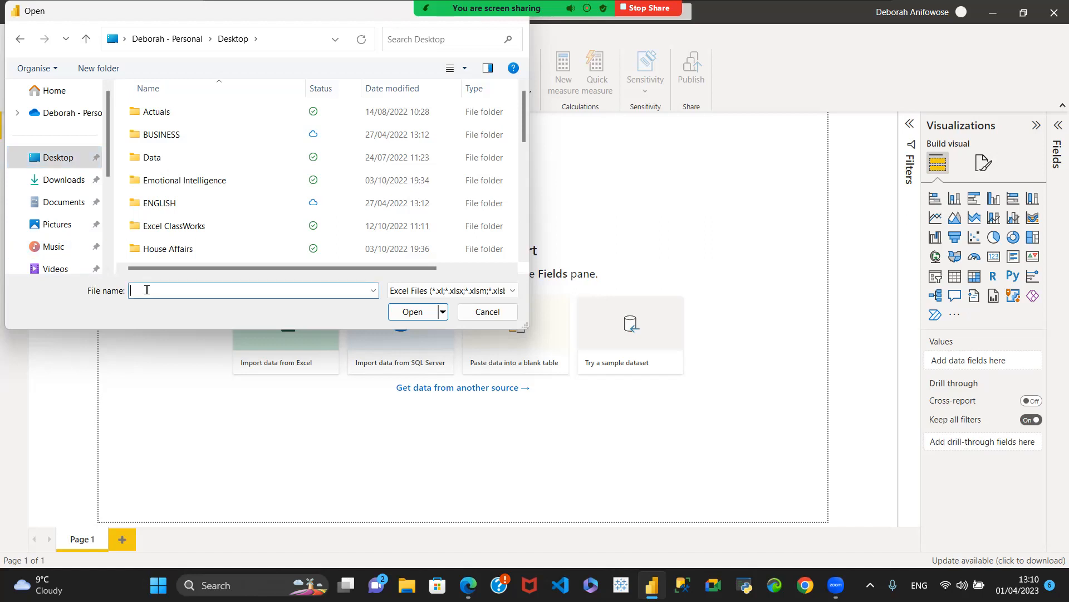
type("s")
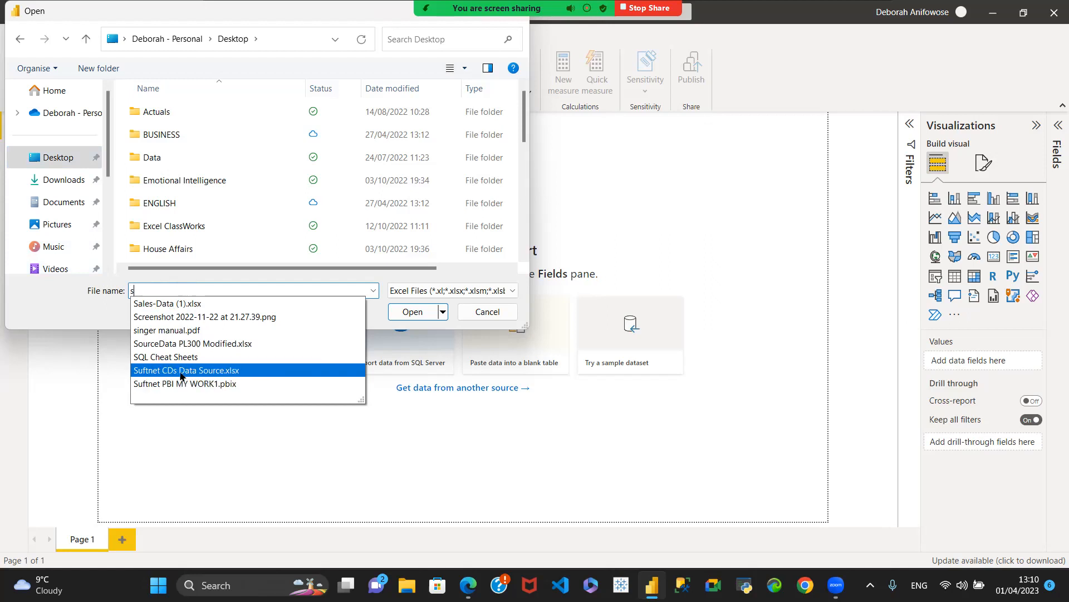
left_click(214, 368)
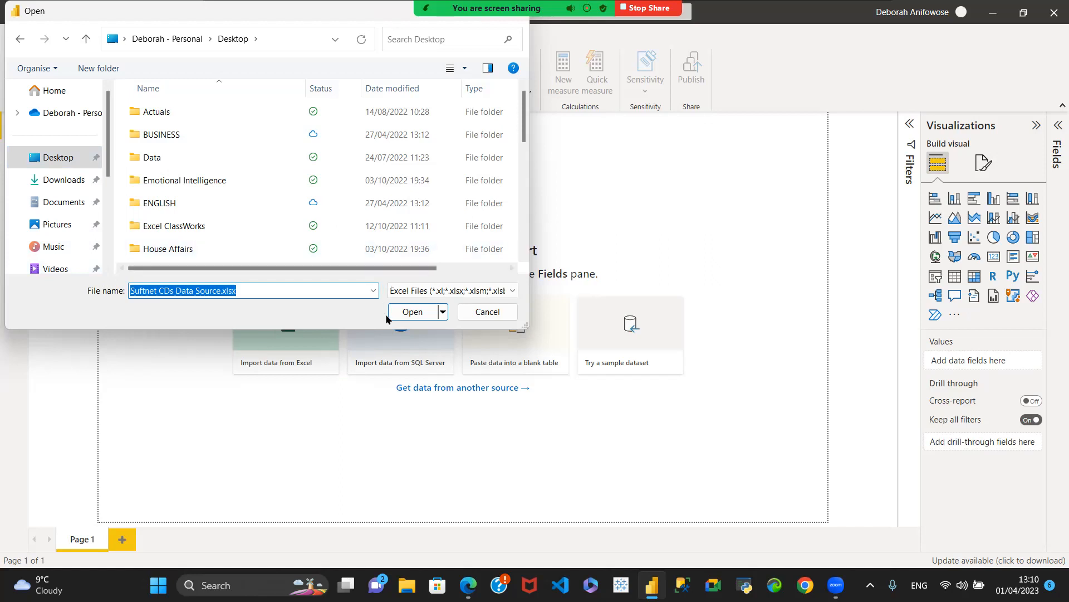
left_click(417, 312)
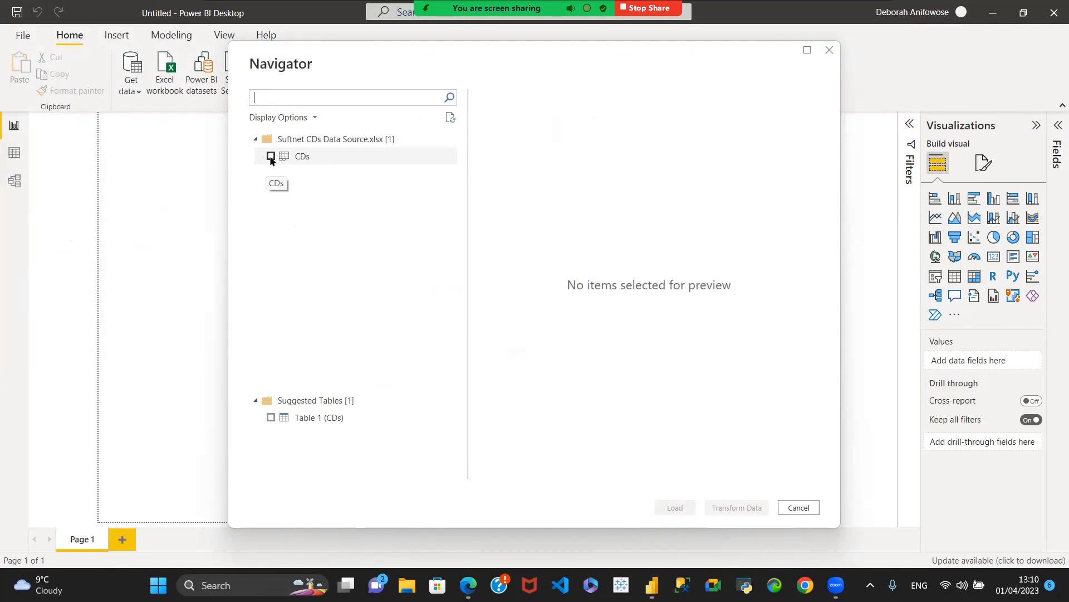
Step: Preview and select the CDs sheet, and open it for transformation in the Power Query Editor
left_click(285, 158)
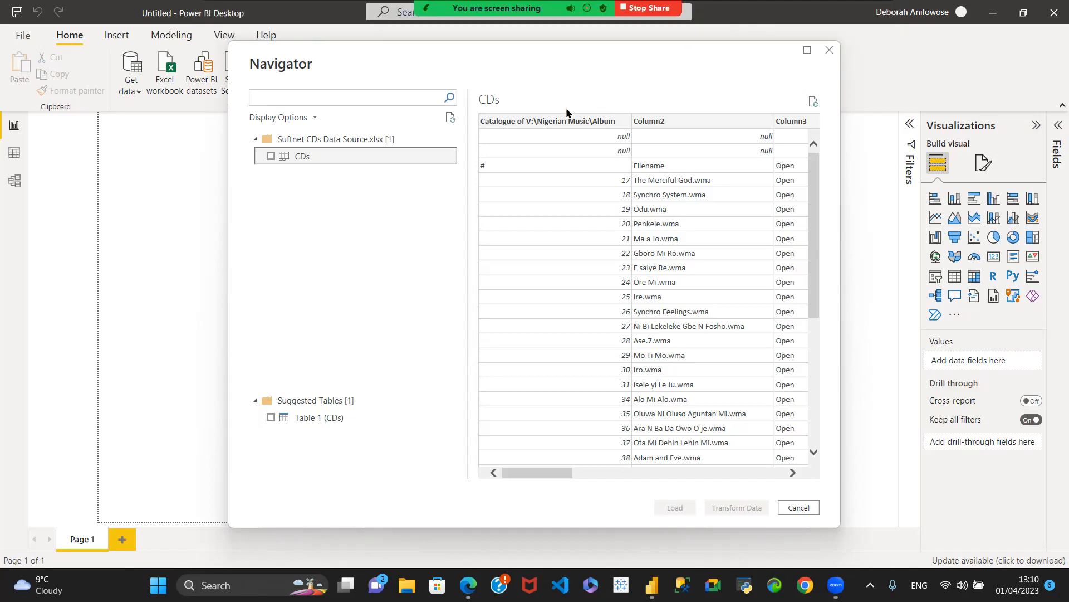
left_click_drag(534, 473, 492, 499)
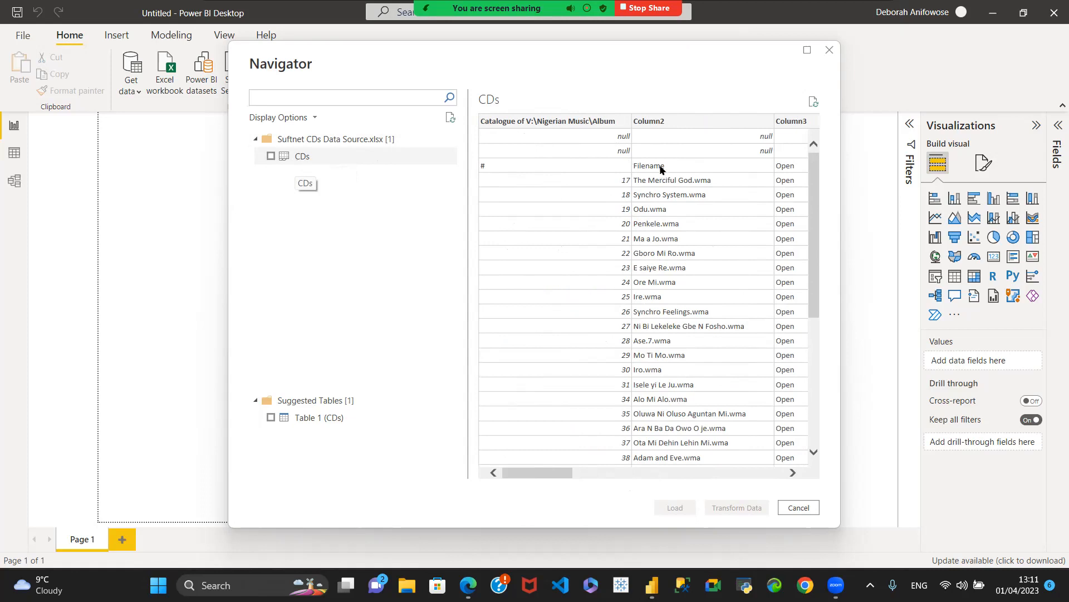
left_click(273, 158)
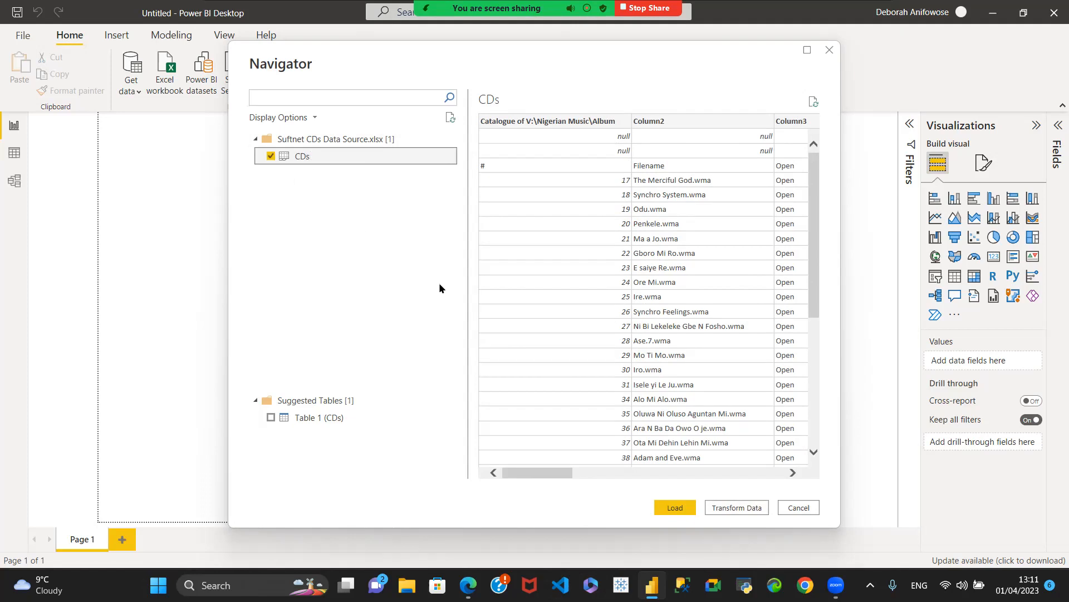
left_click(270, 158)
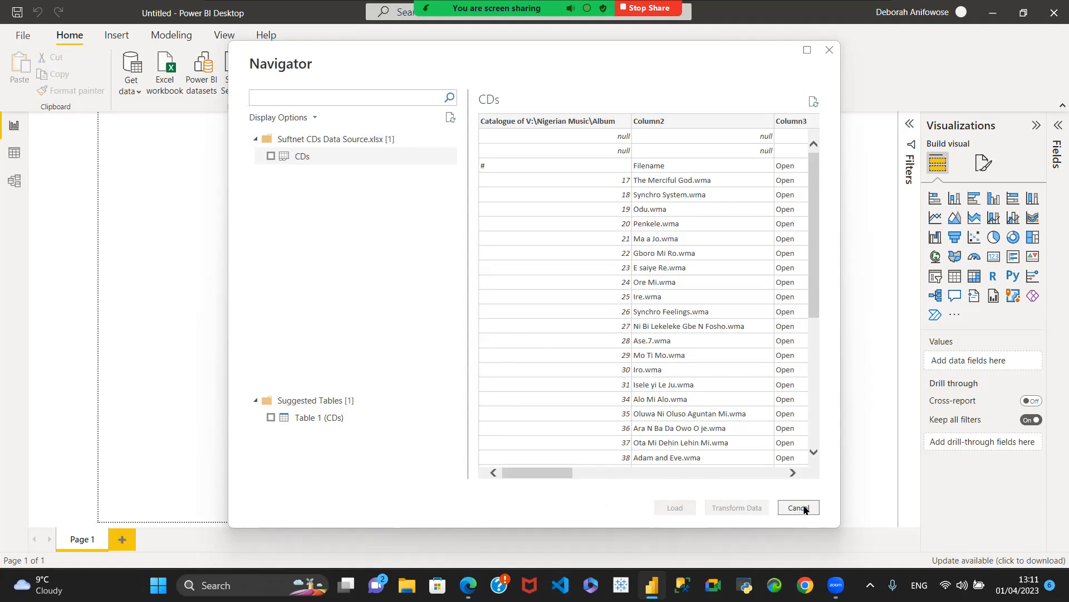
left_click(270, 157)
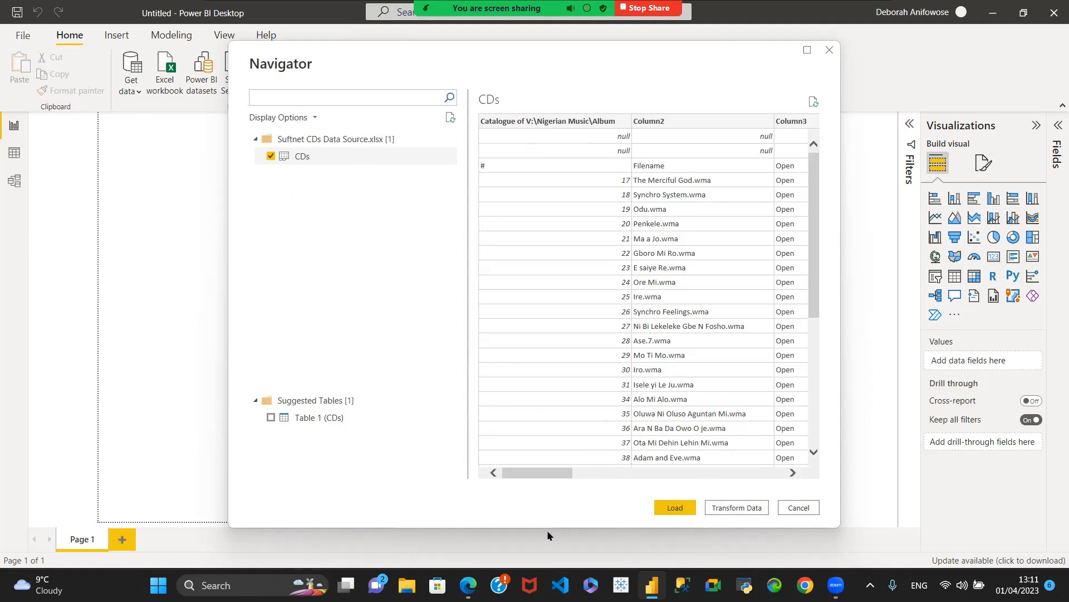
mouse_move(559, 473)
left_mouse_down()
mouse_move(602, 457)
mouse_move(692, 476)
mouse_move(788, 472)
mouse_move(629, 500)
mouse_move(552, 479)
left_mouse_up()
left_click_drag(530, 471, 469, 500)
left_click(747, 508)
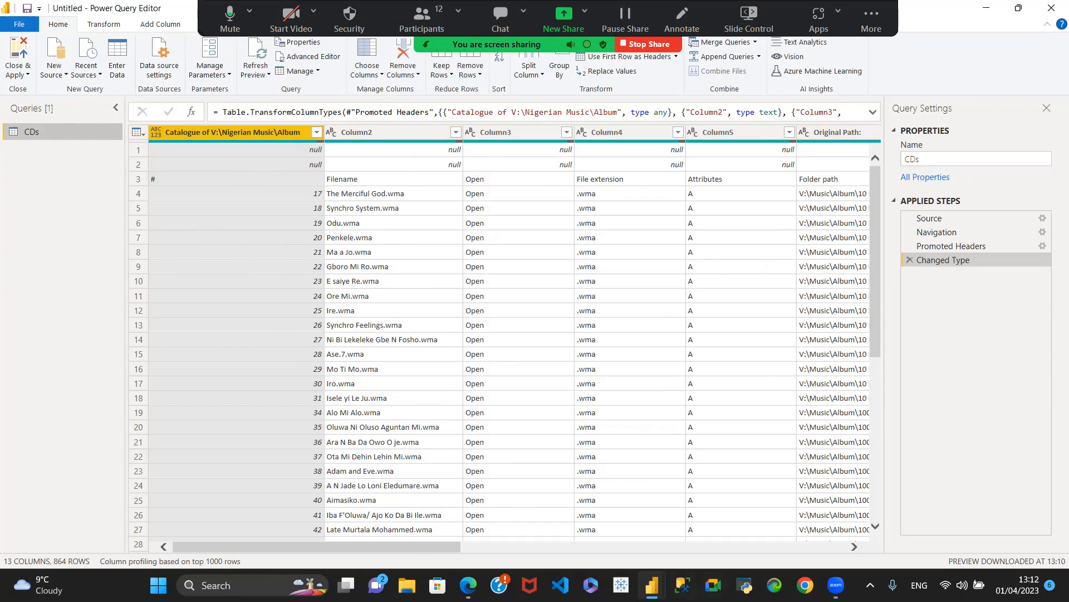
Step: Switch to the Power BI Desktop report window and return to the Power Query Editor
mouse_move(652, 585)
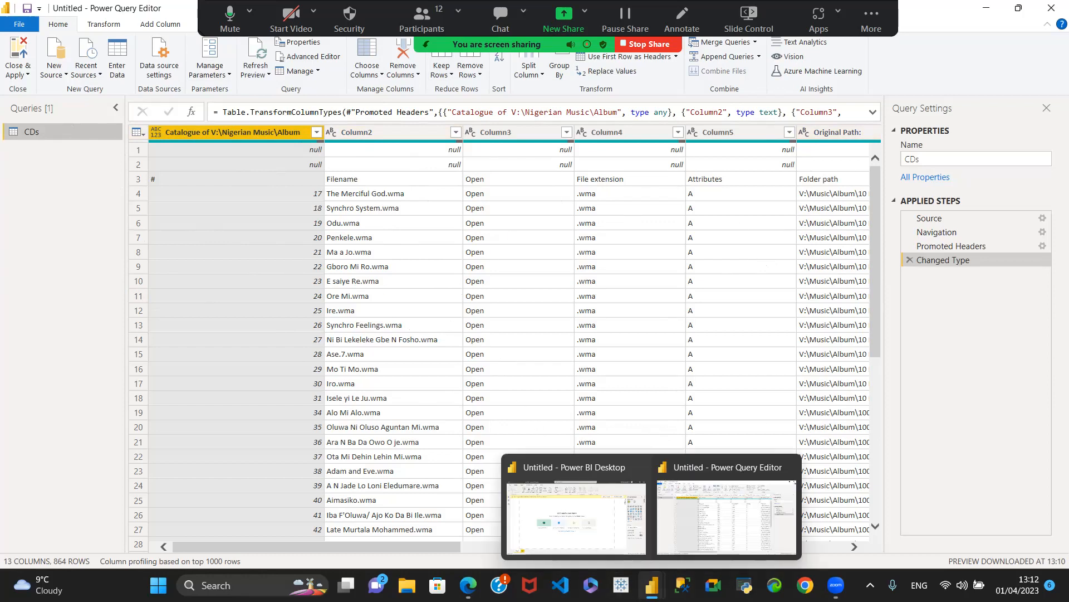
left_click(540, 523)
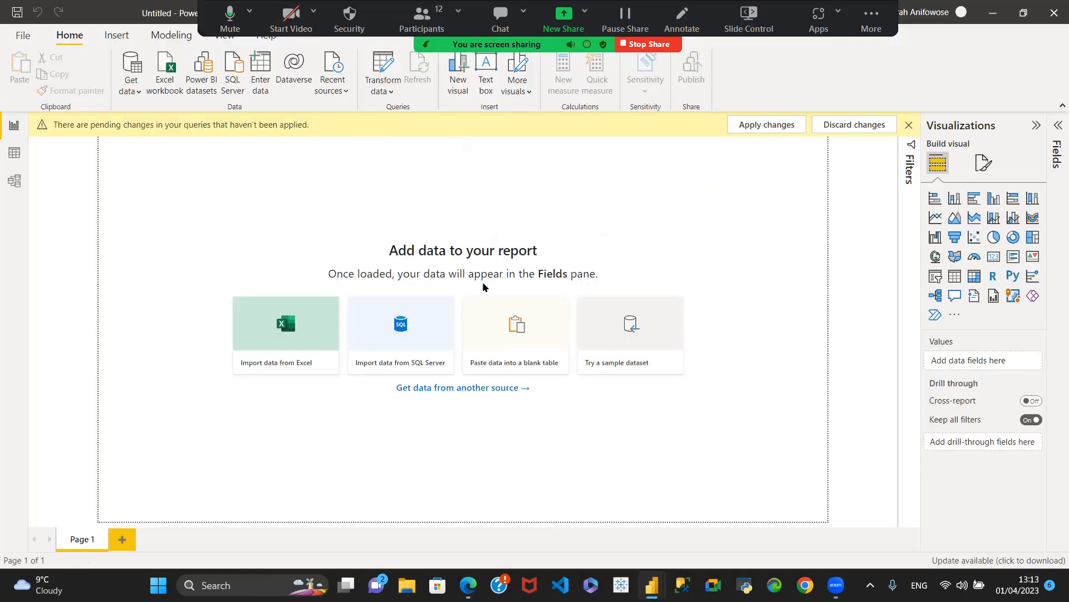
mouse_move(652, 585)
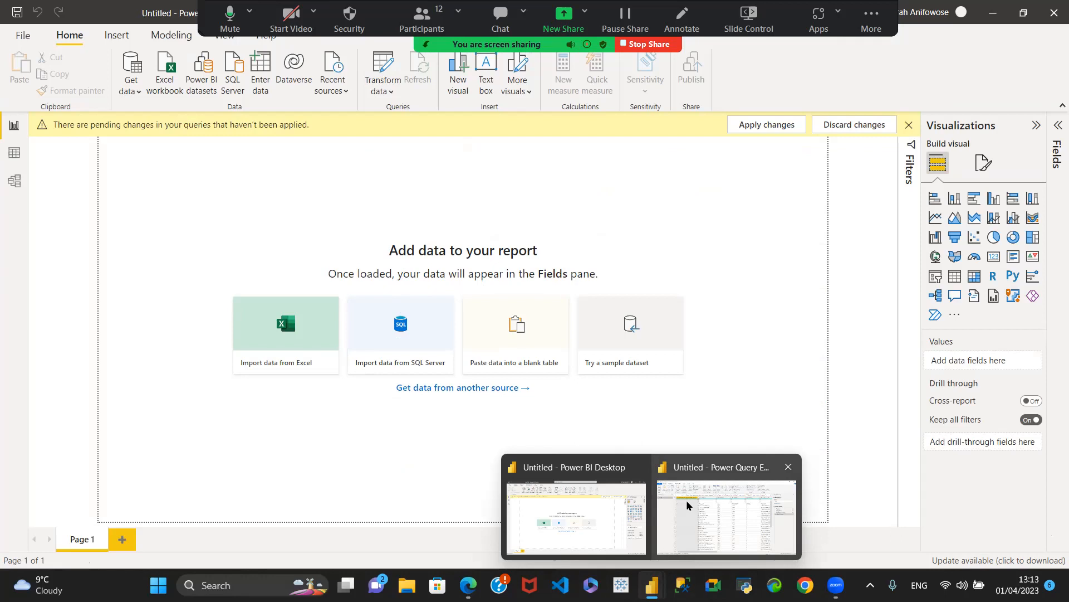
left_click(696, 526)
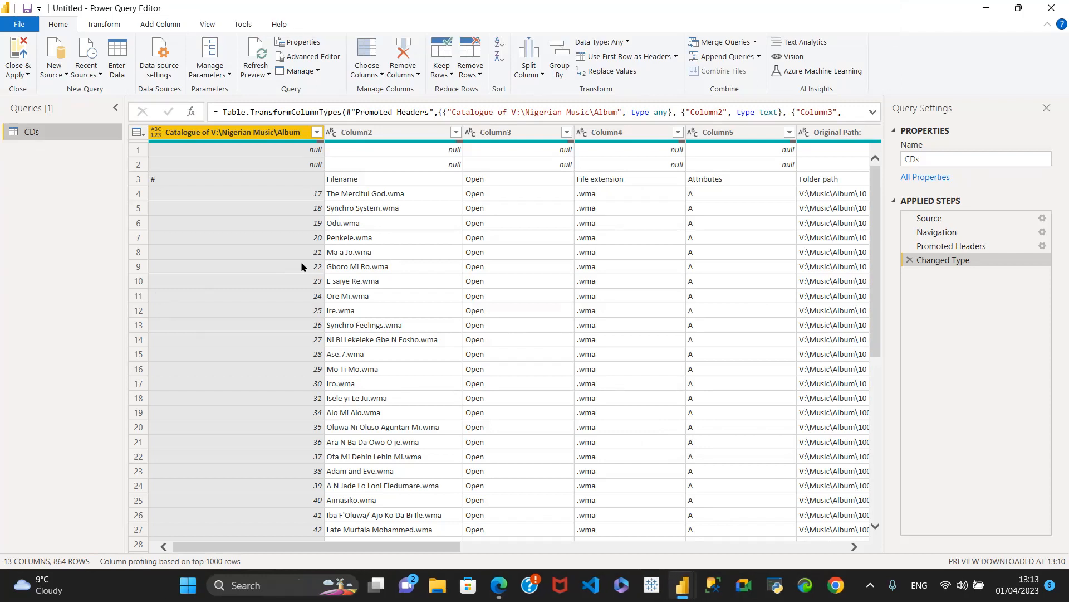
left_click(21, 26)
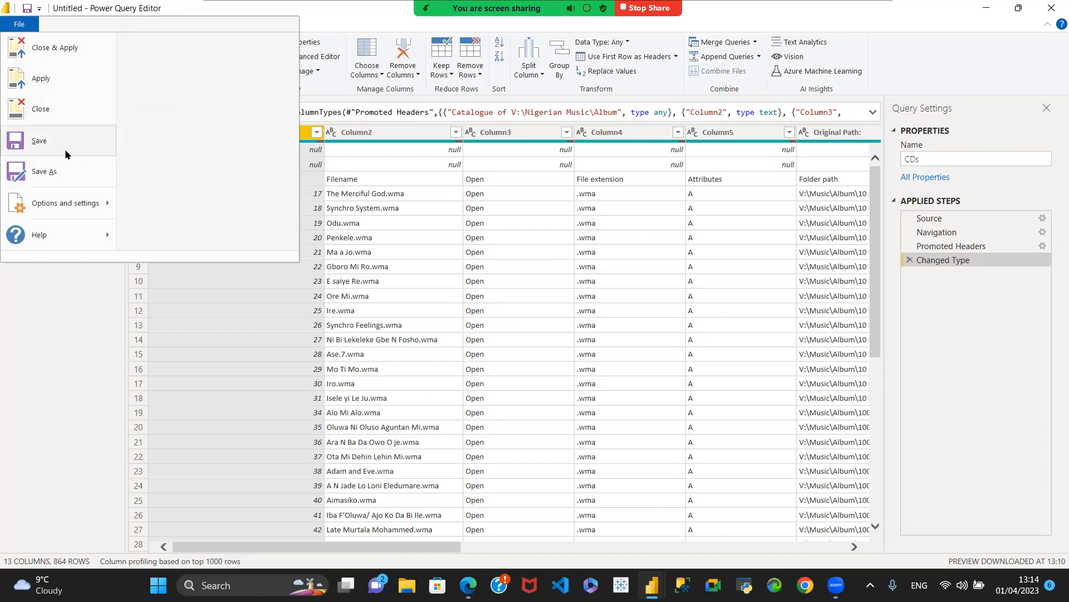
mouse_move(109, 210)
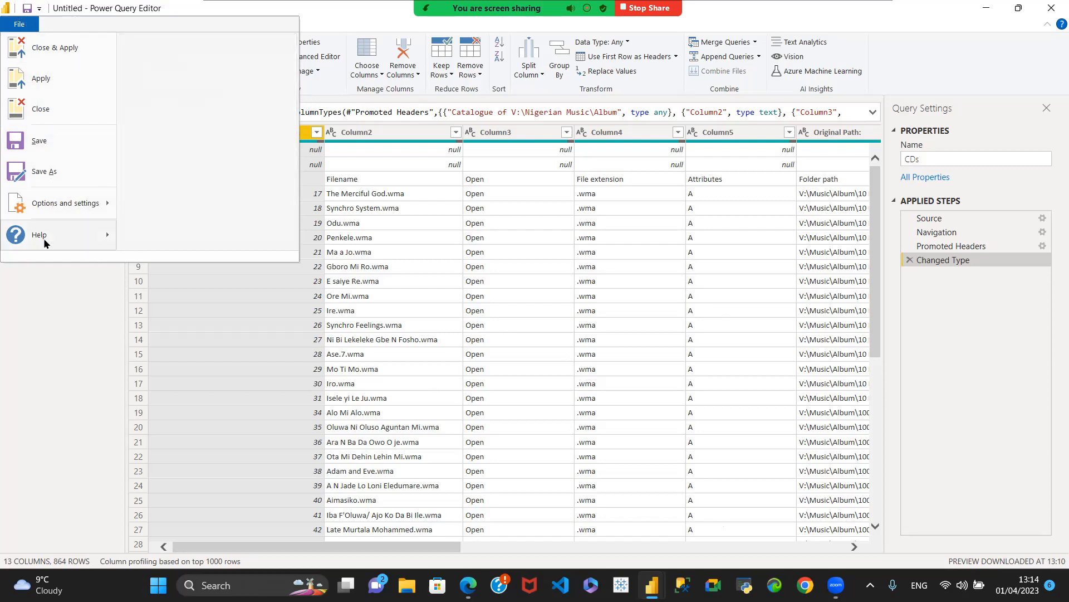
mouse_move(41, 246)
left_click(61, 319)
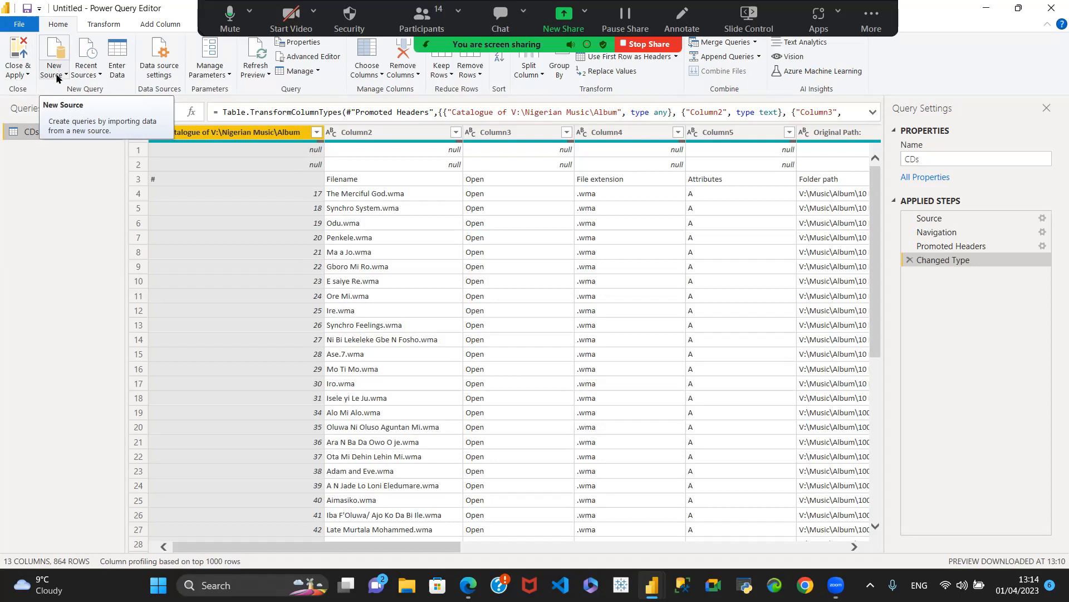
left_click(93, 77)
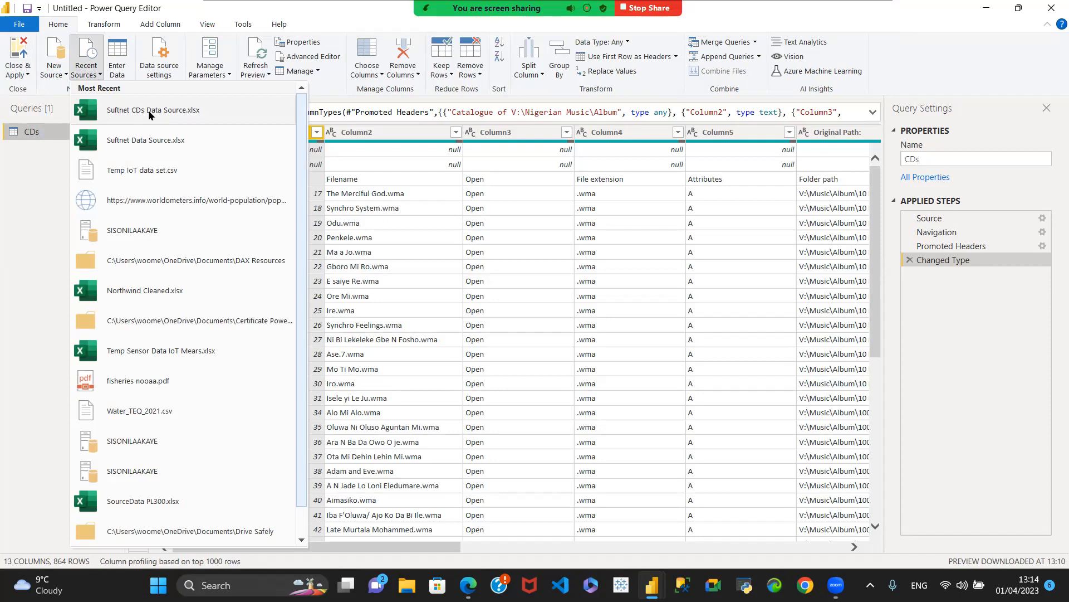
left_click(26, 188)
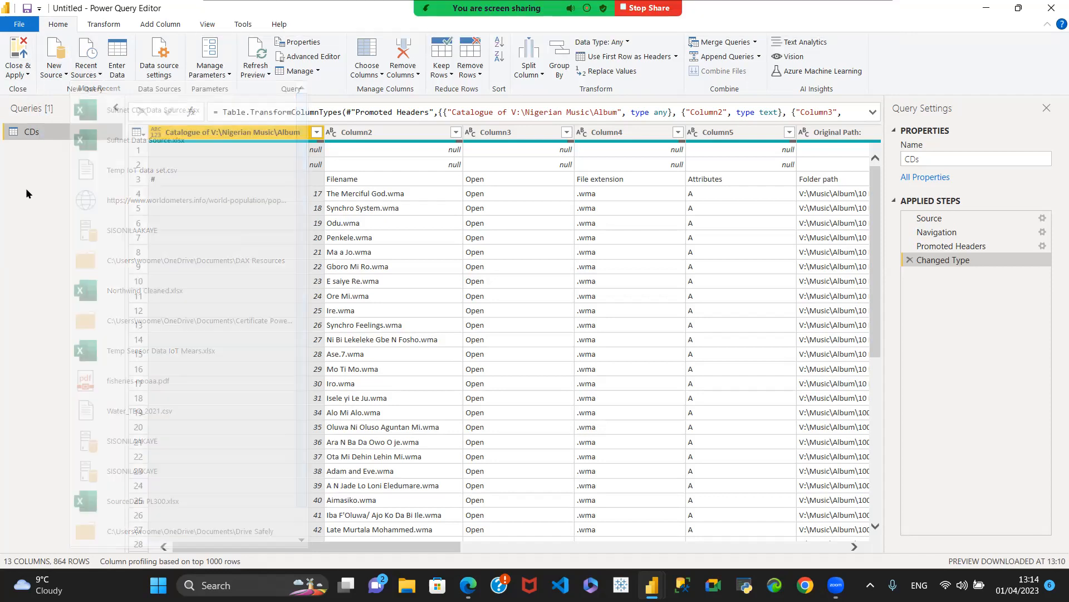
Step: Start a manually entered three-column table and fill its first row with King Summy, gasgsh and dgsggs
left_click(119, 59)
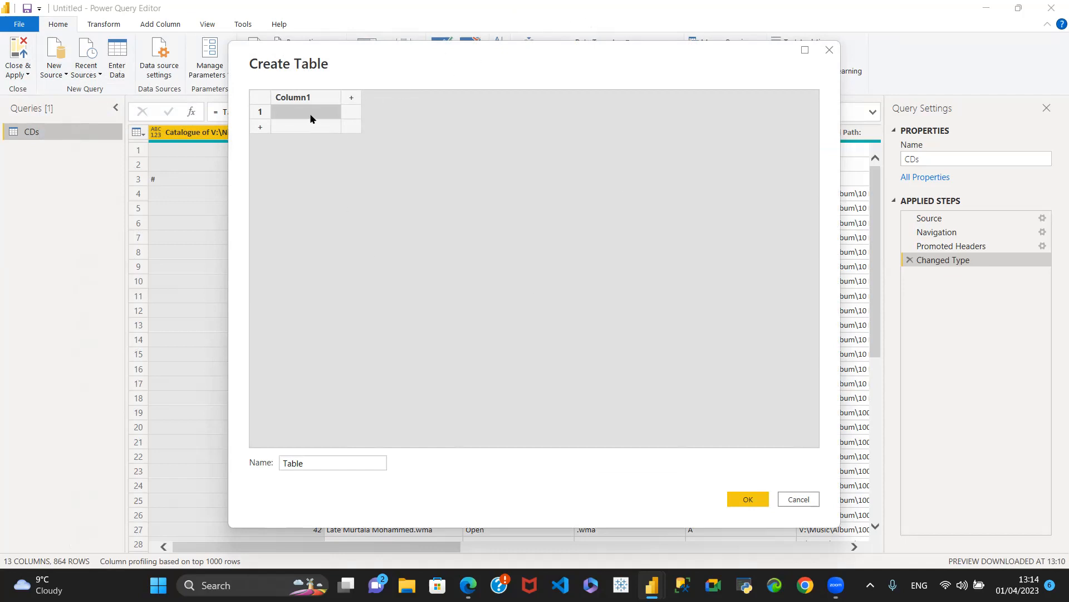
left_click(287, 112)
left_click(353, 110)
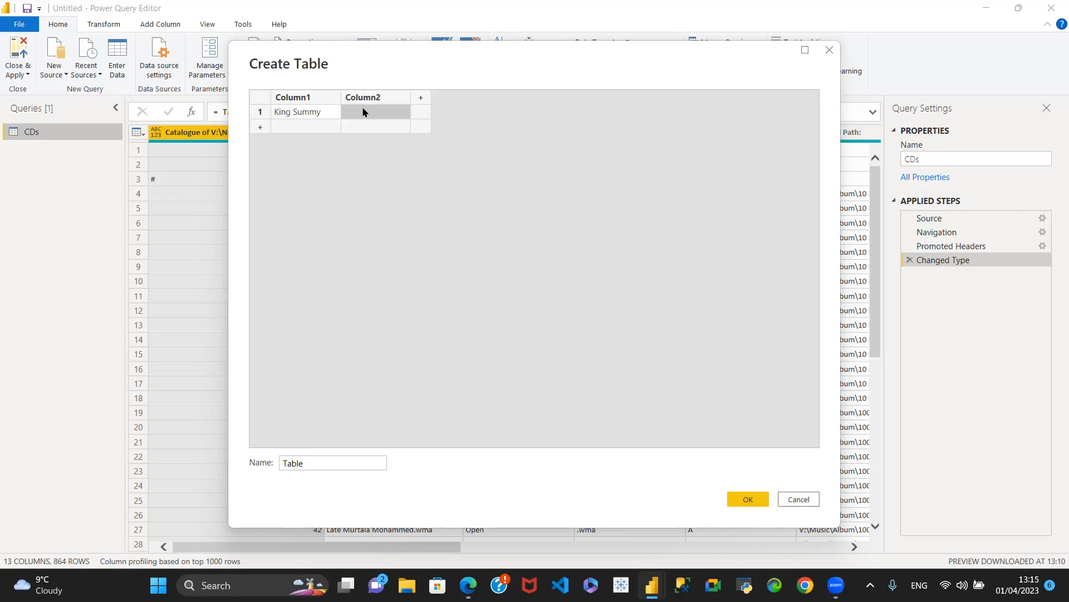
type("gasgsh")
left_click(423, 105)
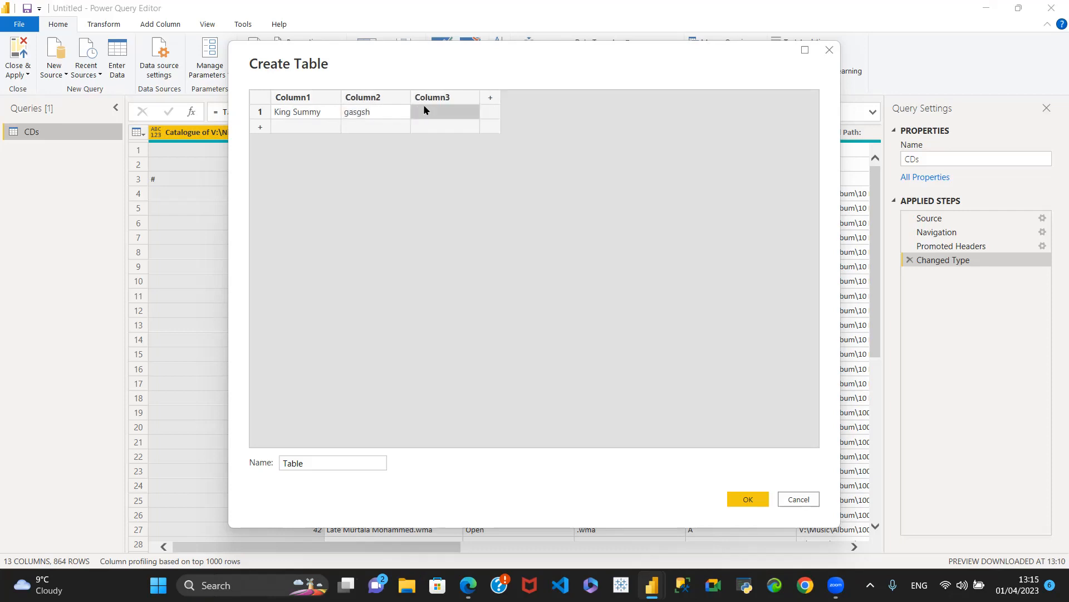
type("dgsggs")
Step: Fill the second row with ggshdh, htjete and sshhthh, and create the table under the name Table
left_click(290, 127)
type("ggshdh")
key("Tab")
type("h")
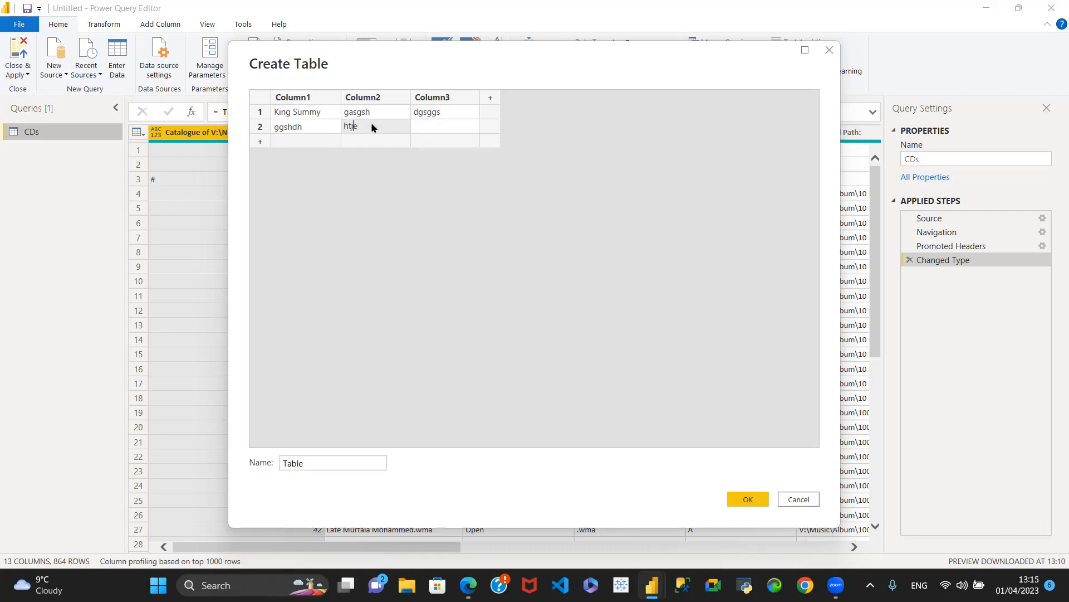
left_click(425, 121)
type("sshhth")
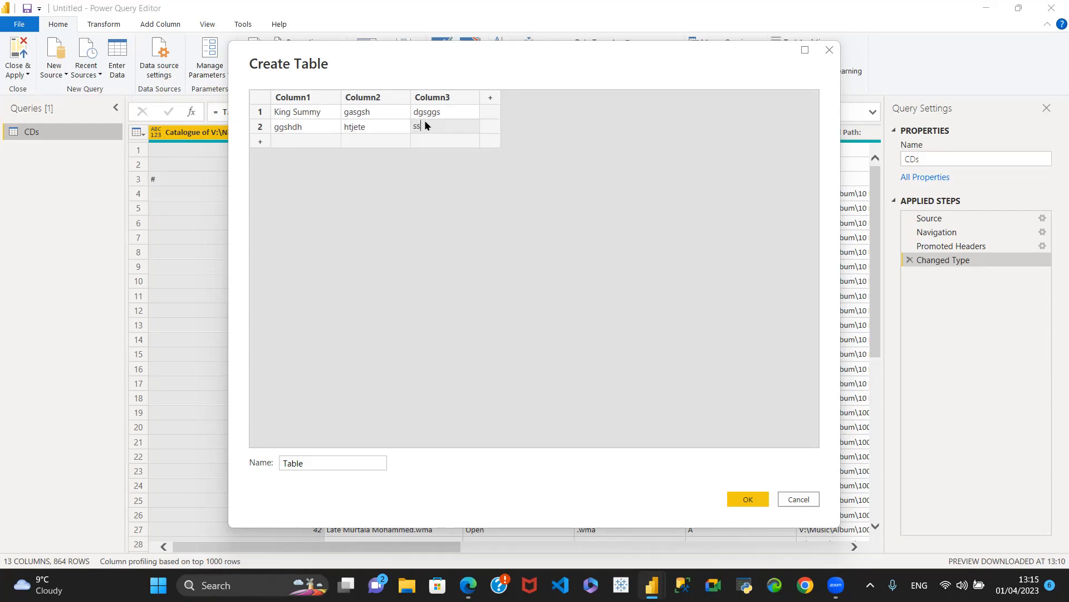
type("h")
left_click(492, 278)
left_click(750, 499)
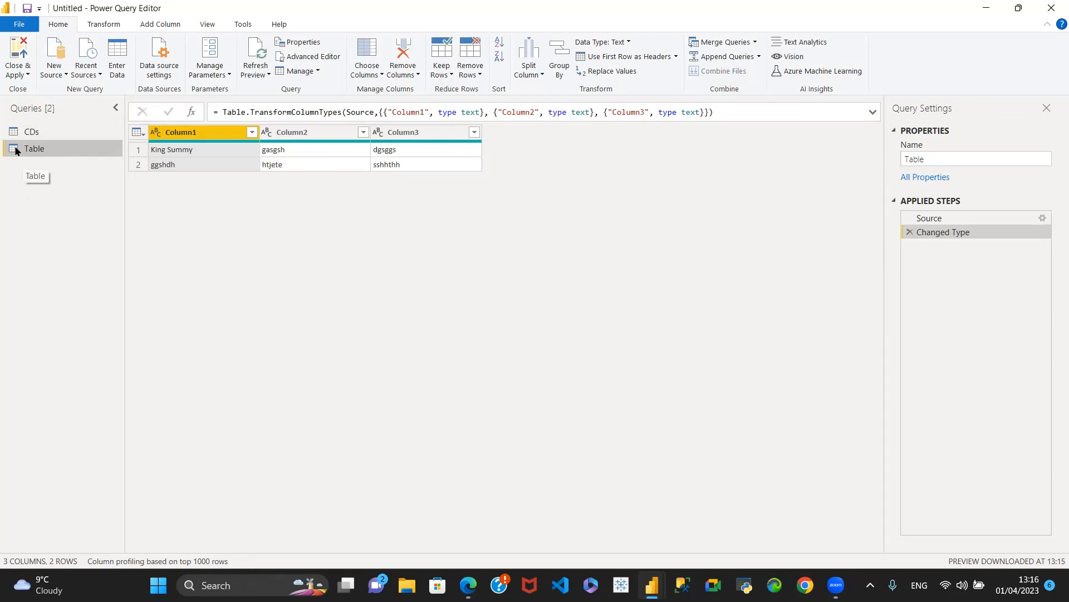
Step: Delete the query named Table and display the CDs query
right_click(44, 148)
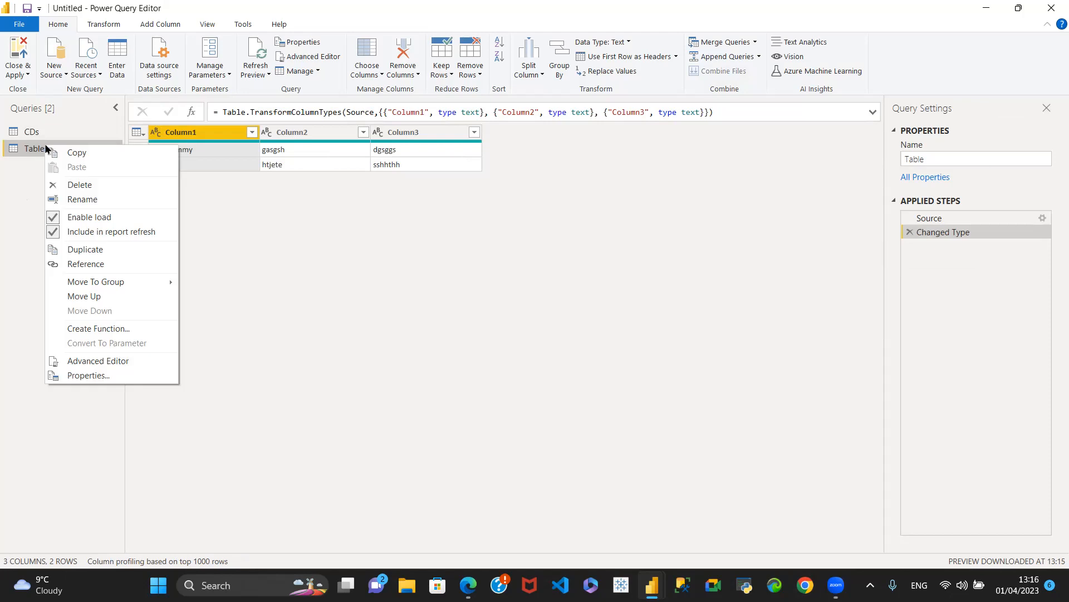
left_click(73, 185)
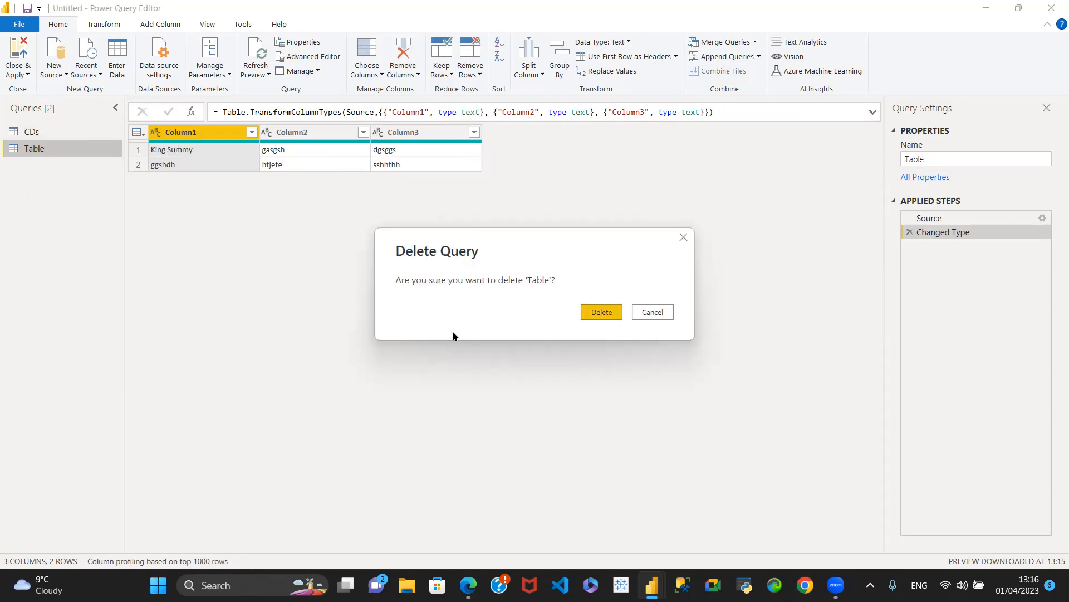
left_click(600, 312)
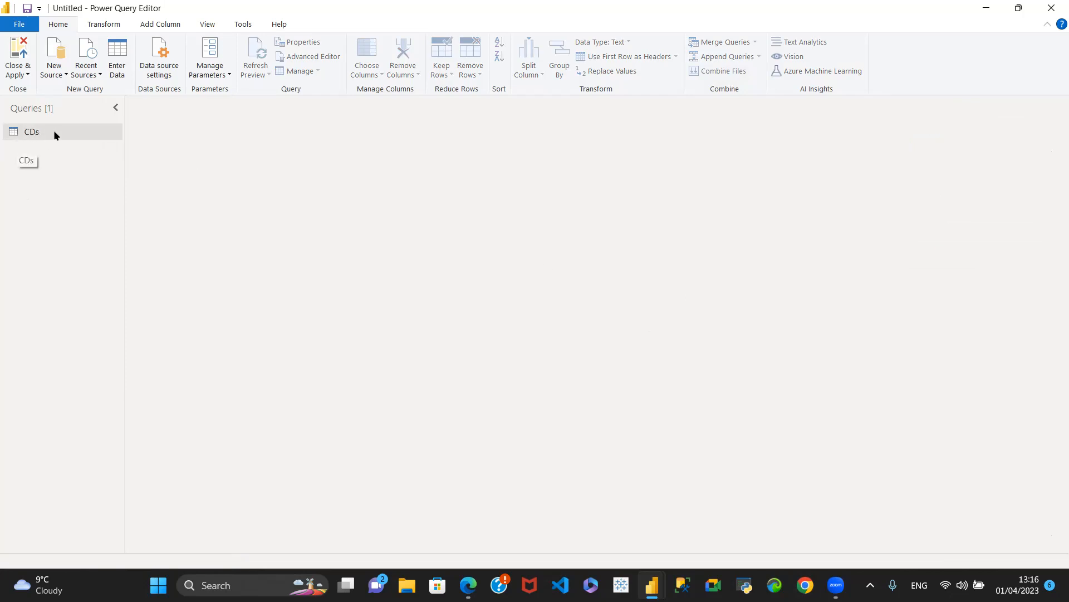
left_click(39, 131)
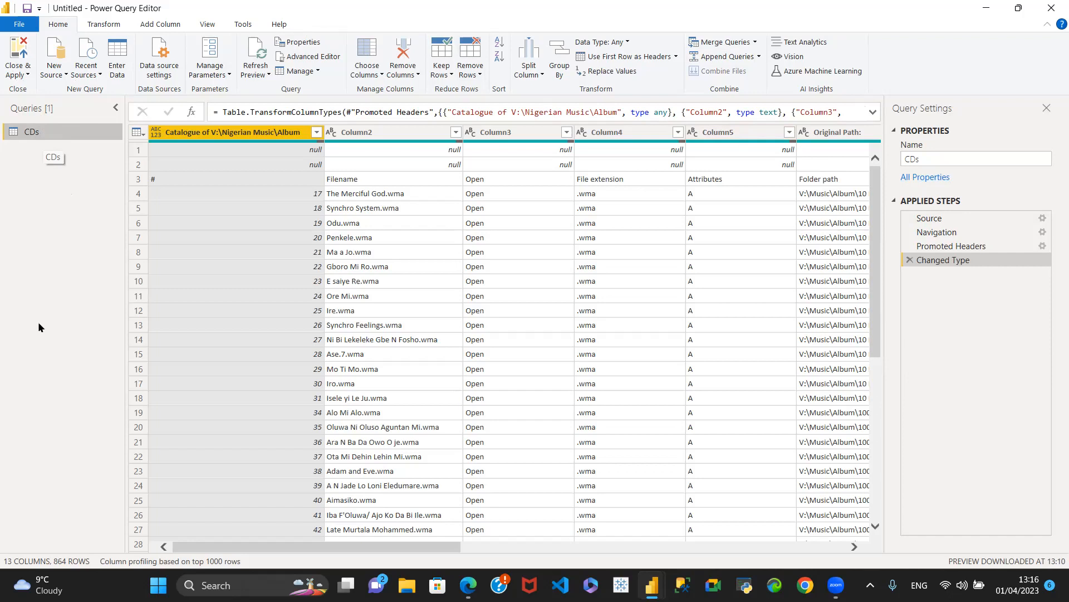
Step: Open the CDs query's name for editing, keep it as it is, and display the query's Source step
double_click(42, 131)
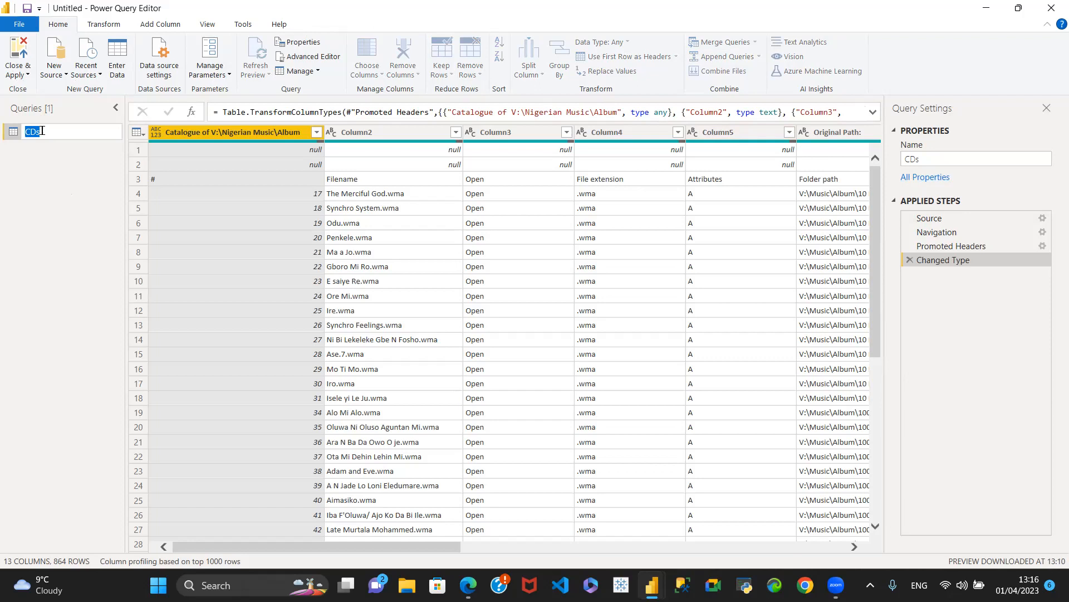
key("Return")
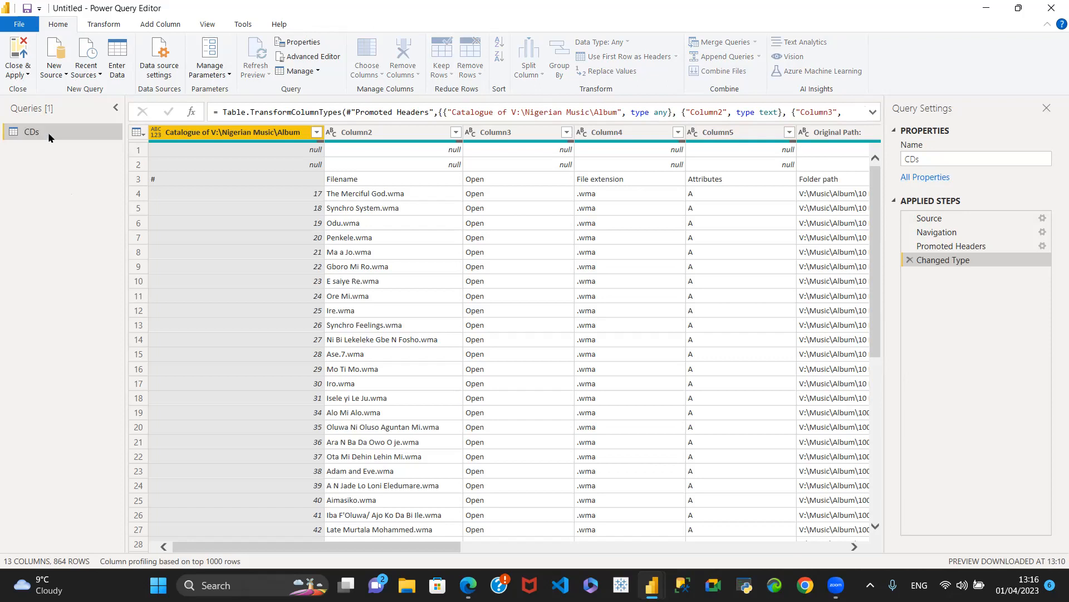
left_click(942, 160)
left_click(981, 223)
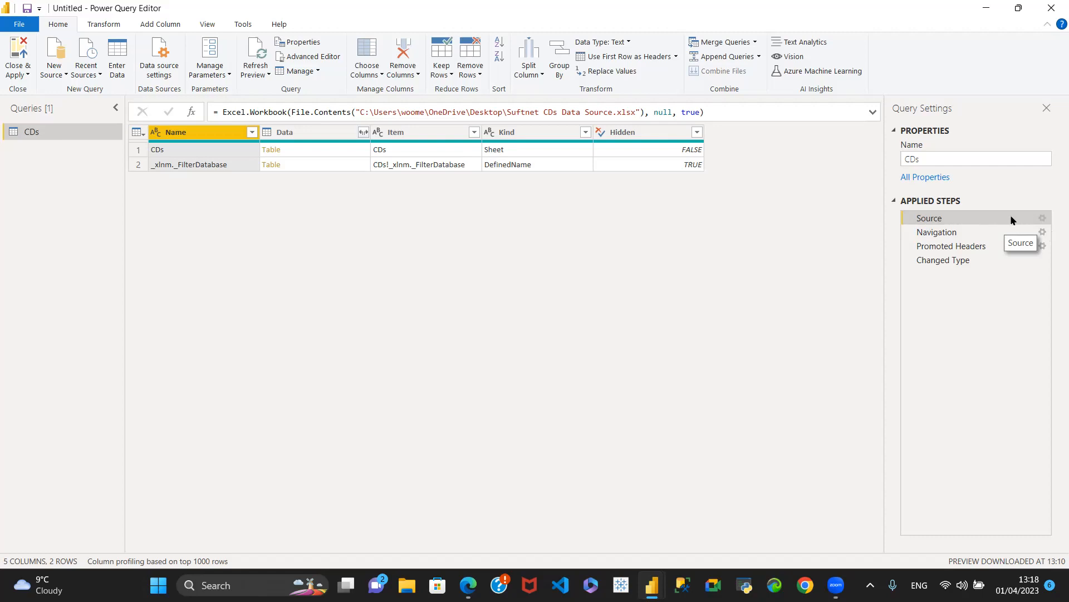
Step: Review the Source step's file path settings, highlight the workbook name Suftnet CDs Data Source in the path, and accept the settings
left_click(1042, 219)
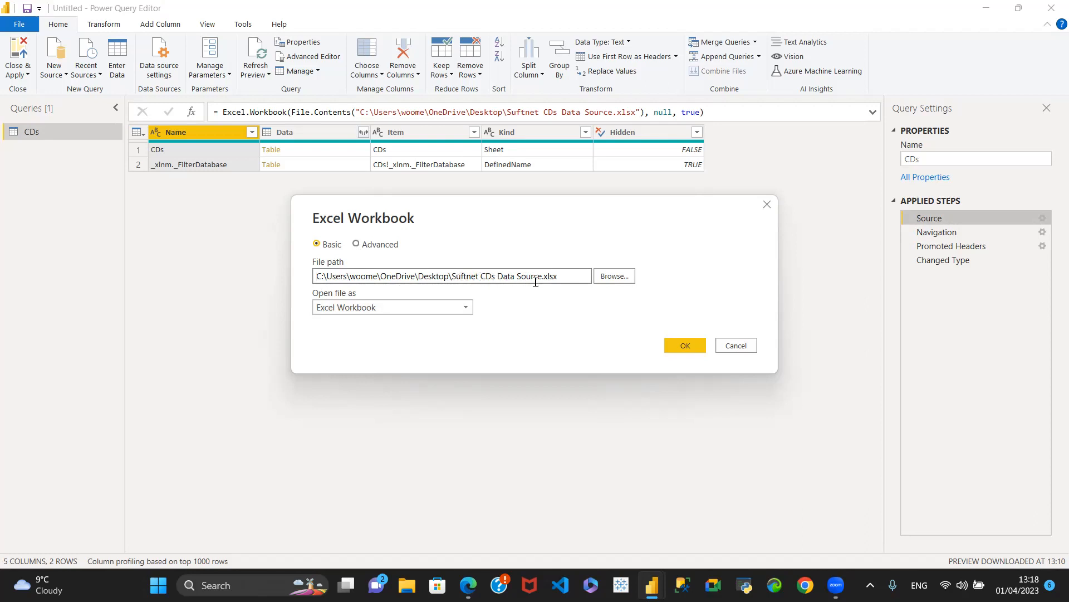
left_click_drag(452, 279, 542, 281)
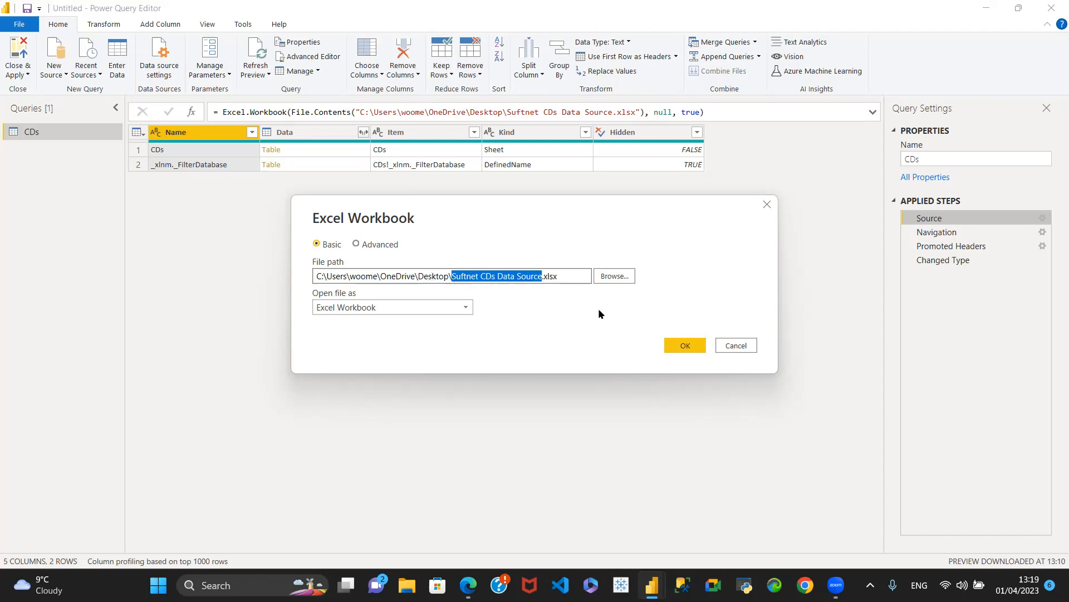
left_click(685, 345)
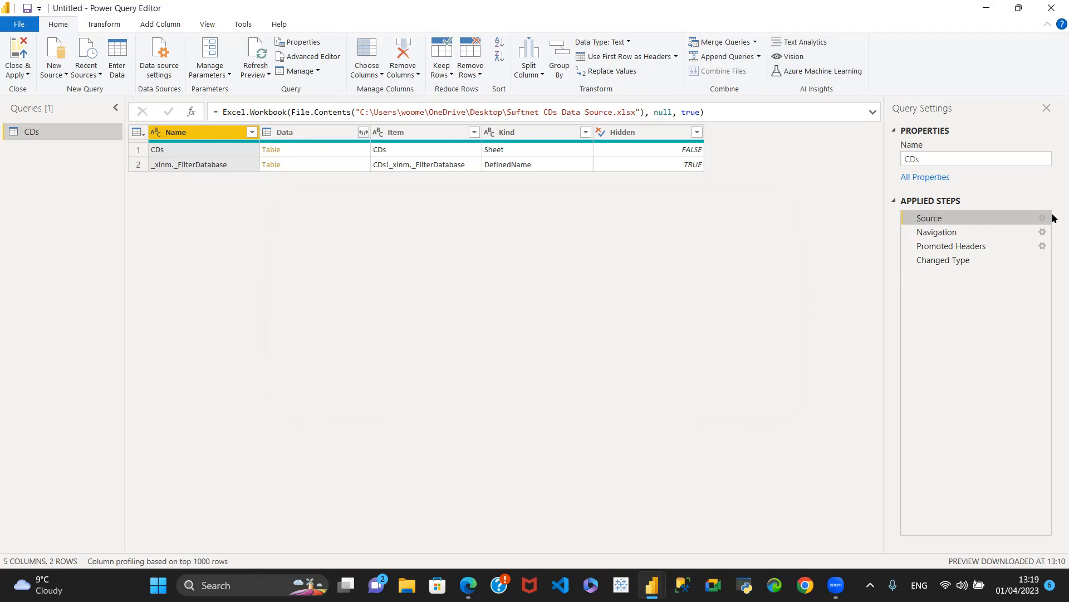
Step: Display the Navigation step and accept CDs from Suftnet CDs Data Source.xlsx as the resource to navigate to
left_click(1028, 233)
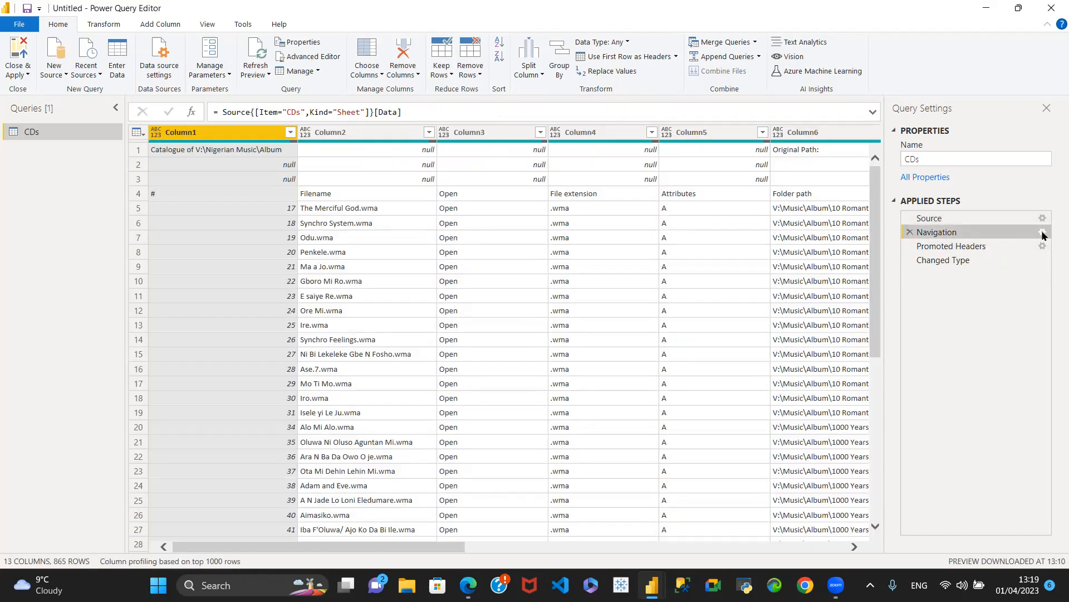
left_click(1043, 232)
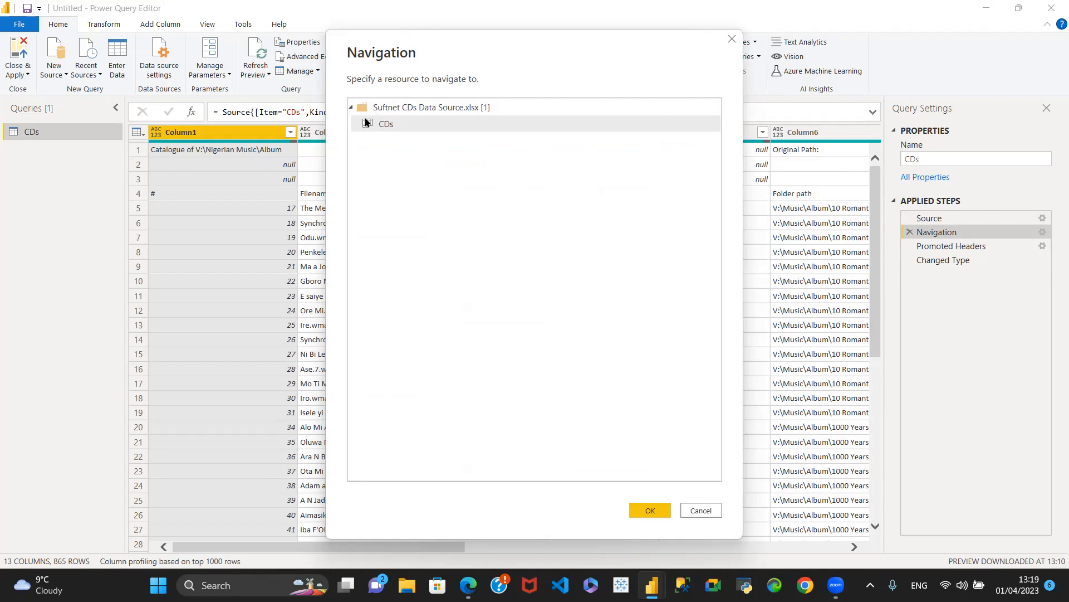
left_click(648, 511)
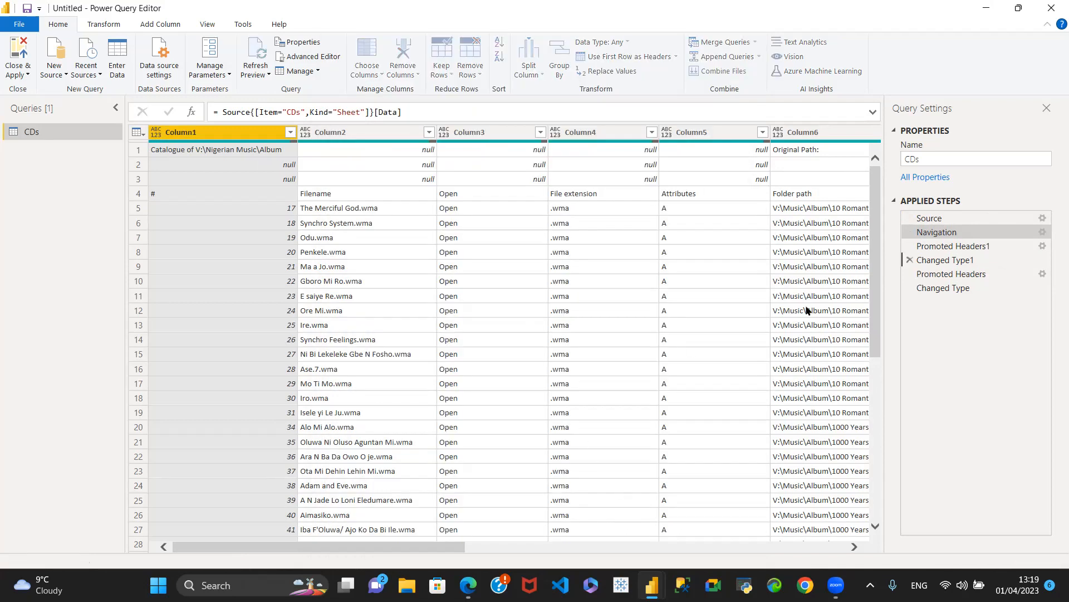
Step: Display the Promoted Headers1 step, review its settings, and accept Promote all scalar types
left_click(1023, 245)
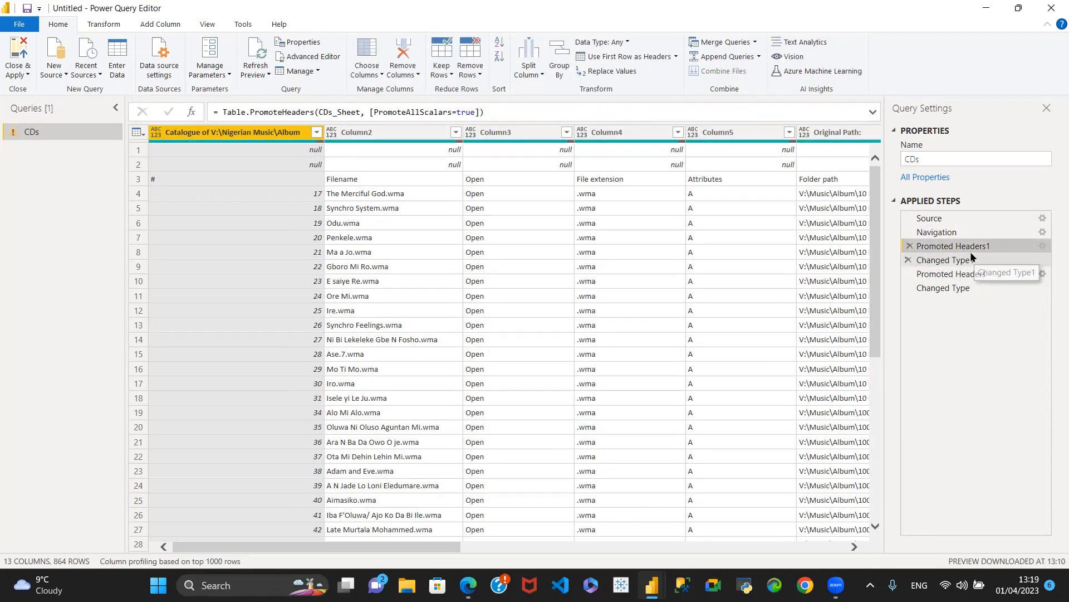
left_click(1044, 248)
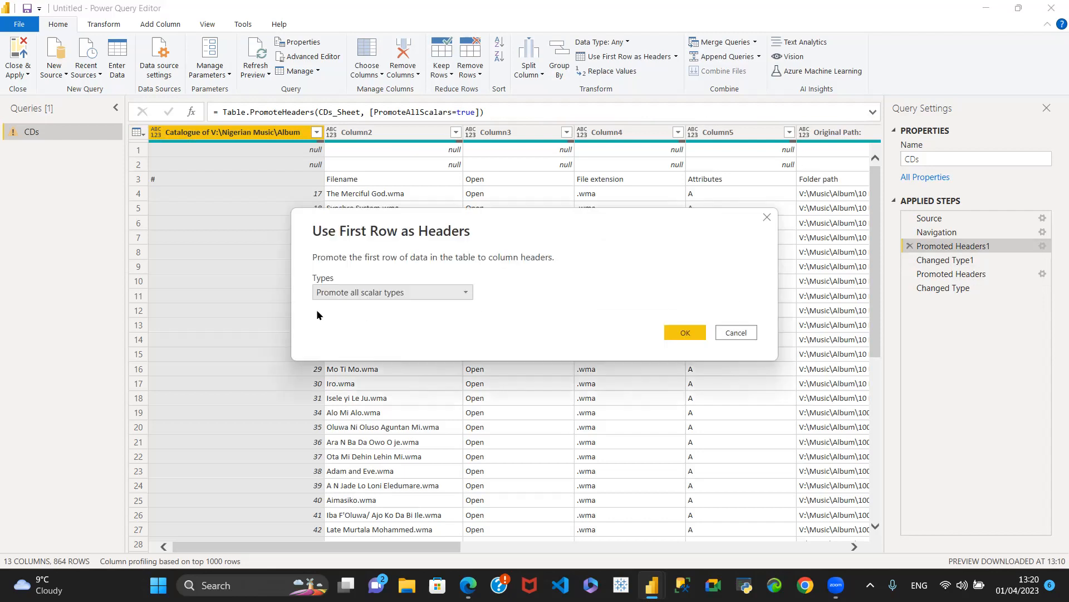
left_click(685, 332)
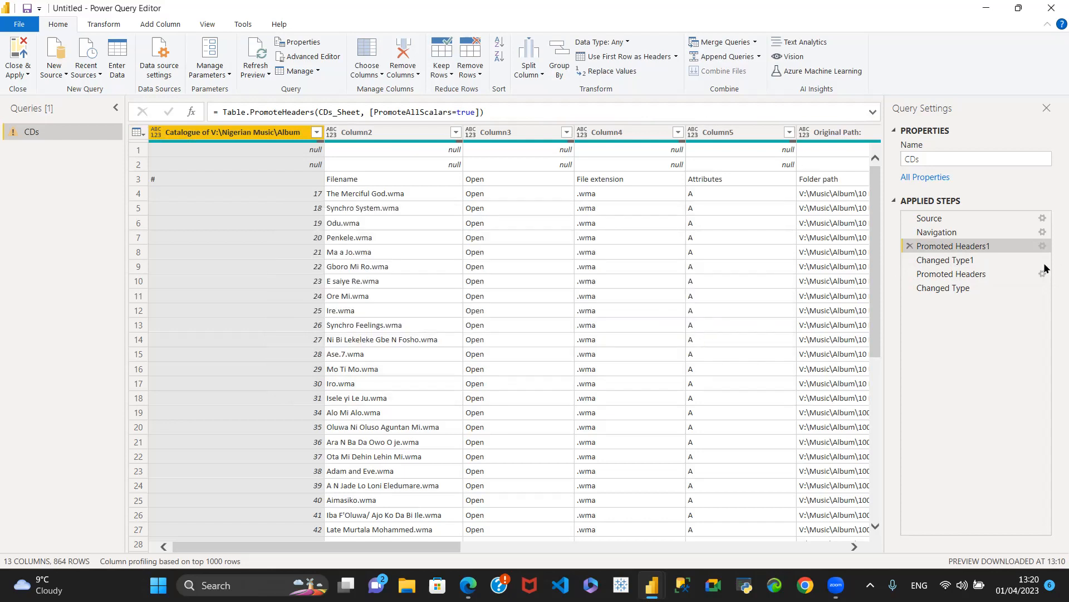
Step: Reapply the CDs sheet in the Navigation step's settings and compare the Promoted Headers2 and Changed Type2 steps
left_click(1043, 232)
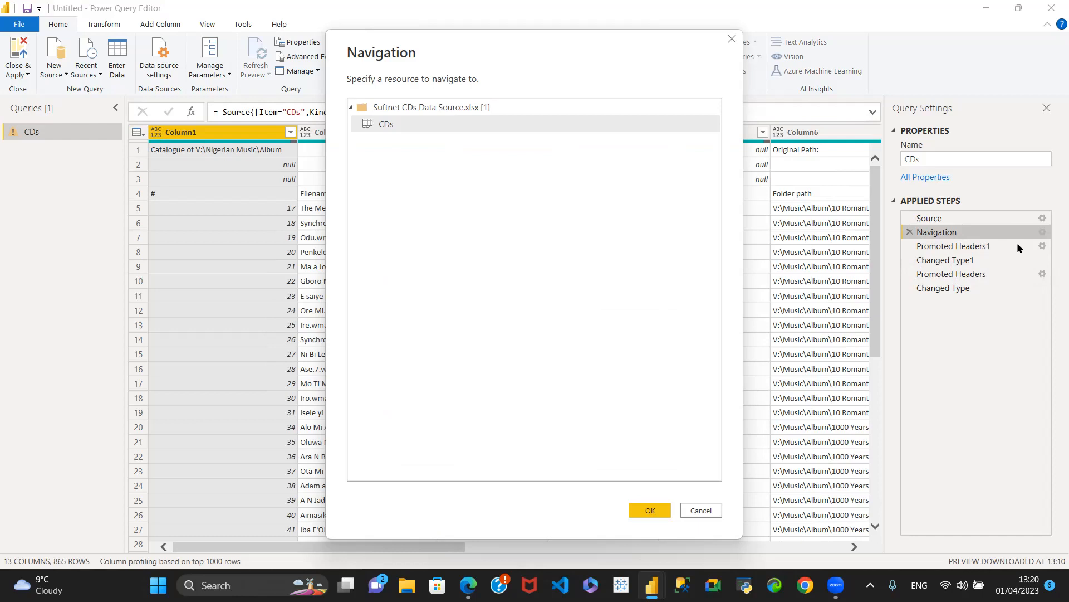
left_click(641, 510)
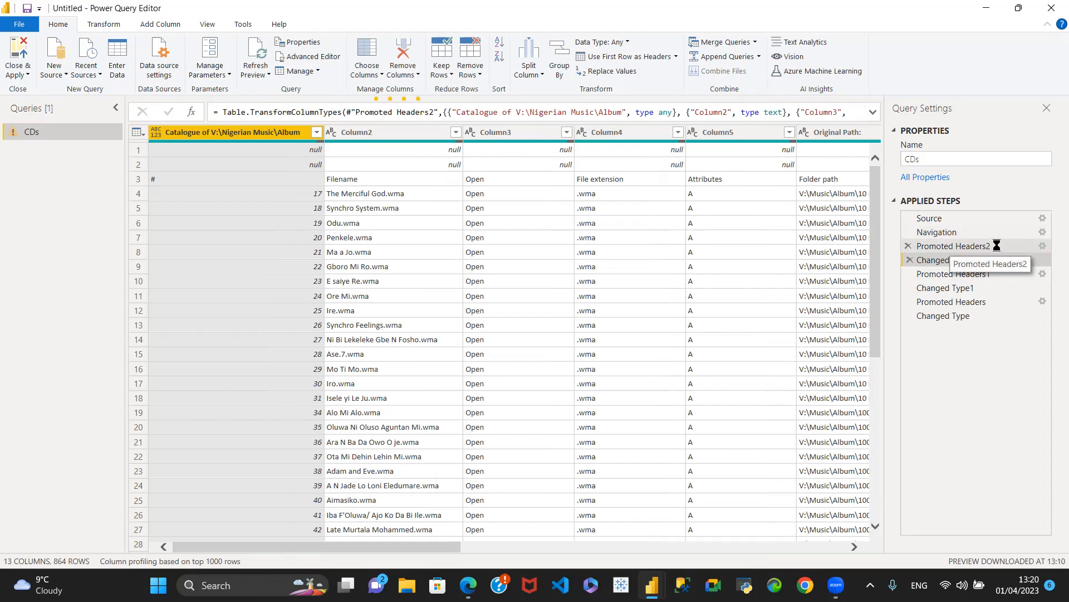
left_click(954, 246)
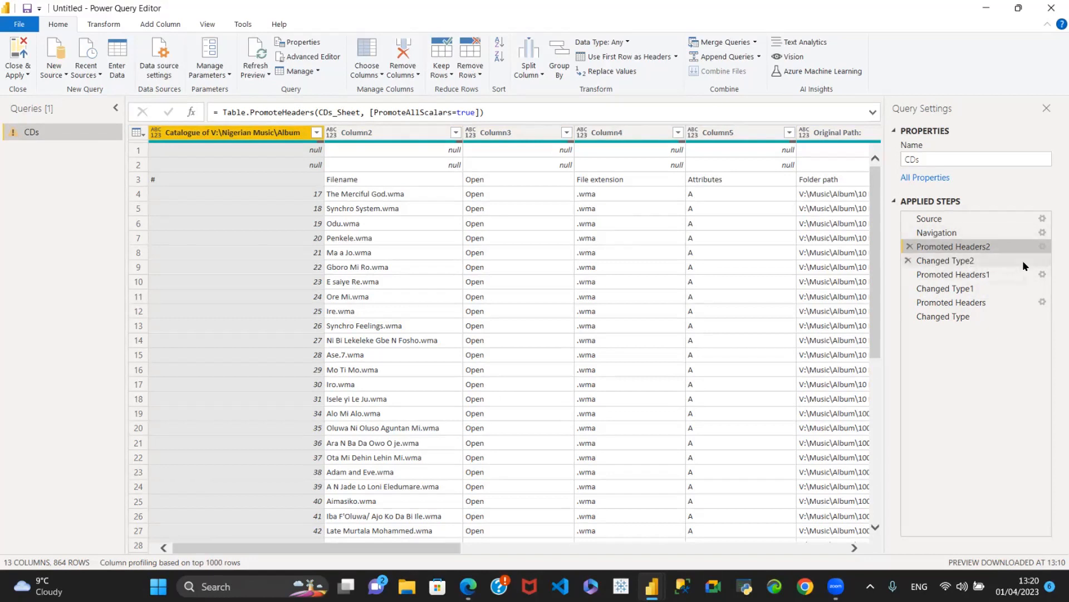
left_click(1010, 260)
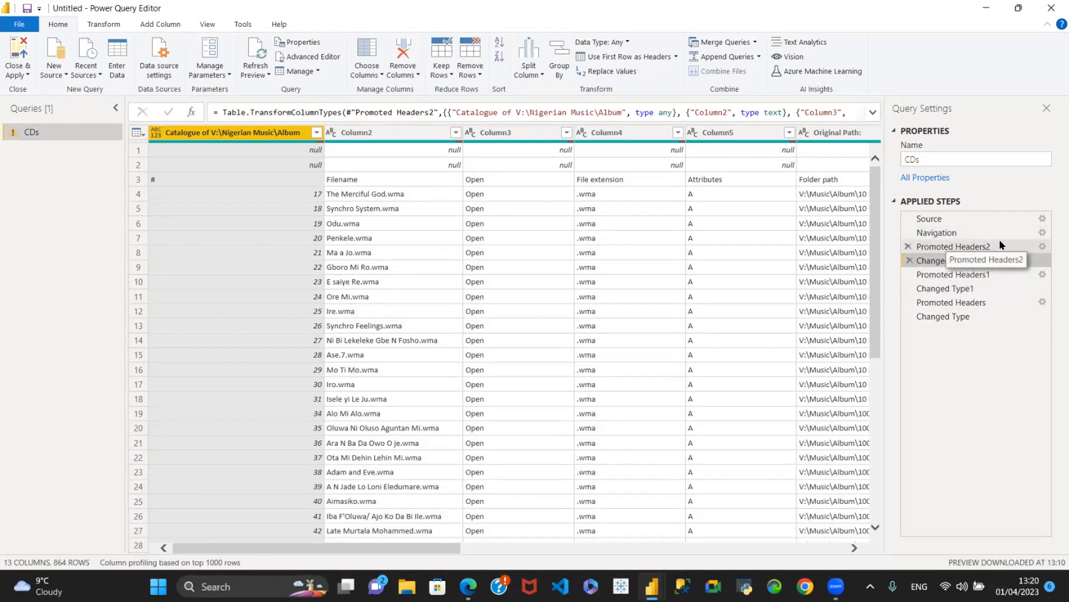
left_click(1002, 244)
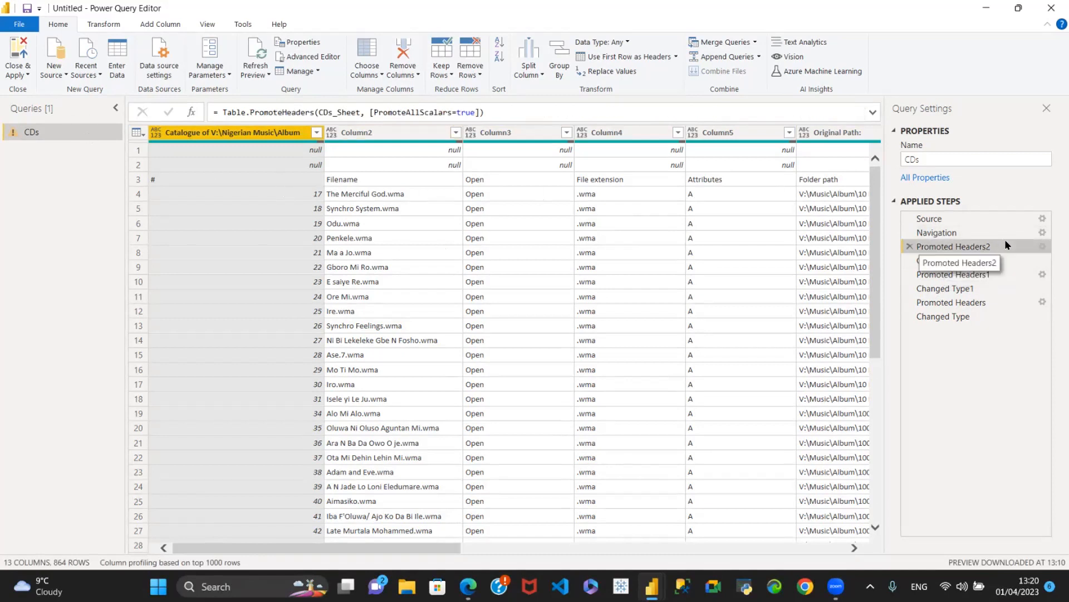
Step: Examine the later columns in the Changed Type2 step and view the data type options for V:\Music\Album and Column8
left_click_drag(389, 548, 741, 551)
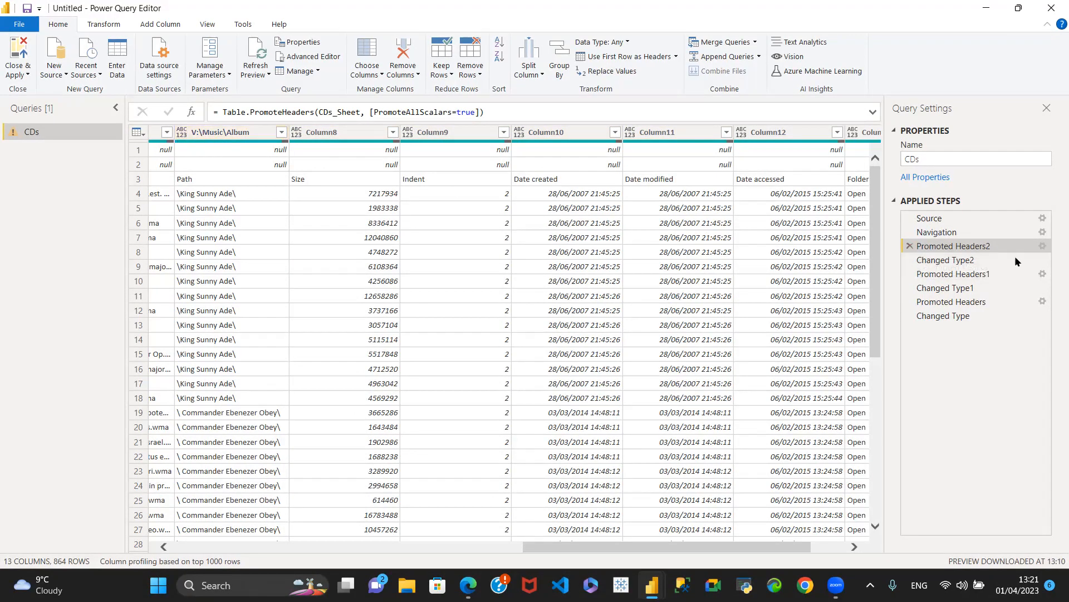
left_click(986, 261)
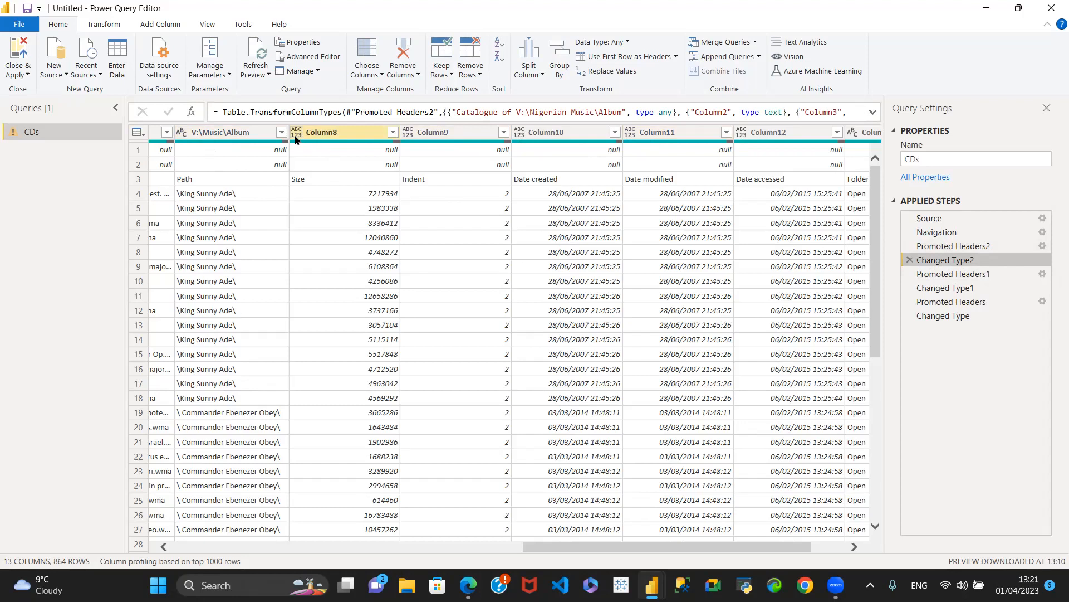
left_click(183, 132)
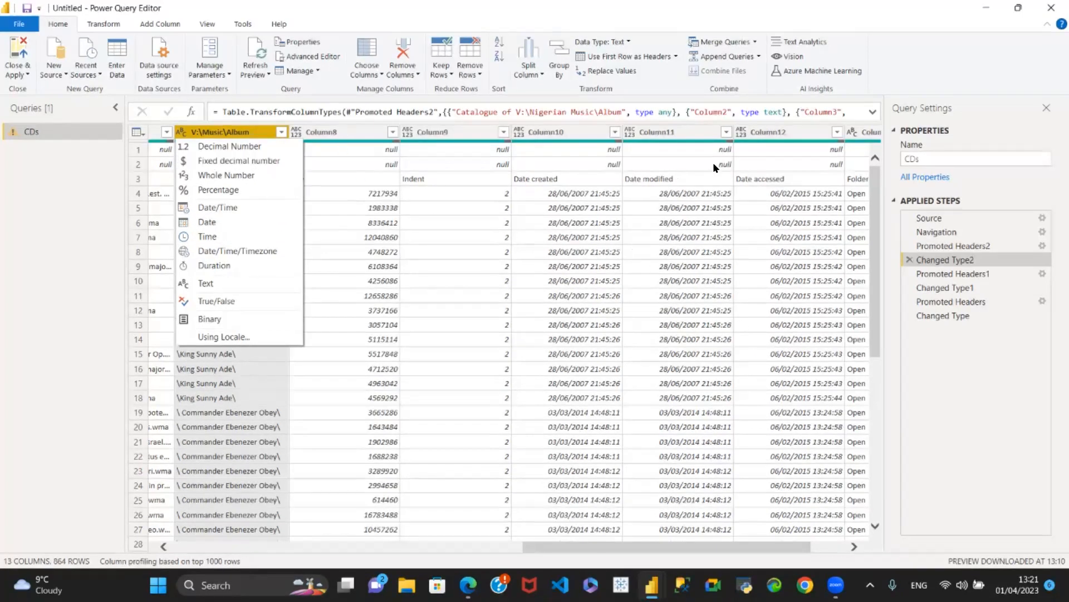
left_click(372, 144)
left_click(362, 139)
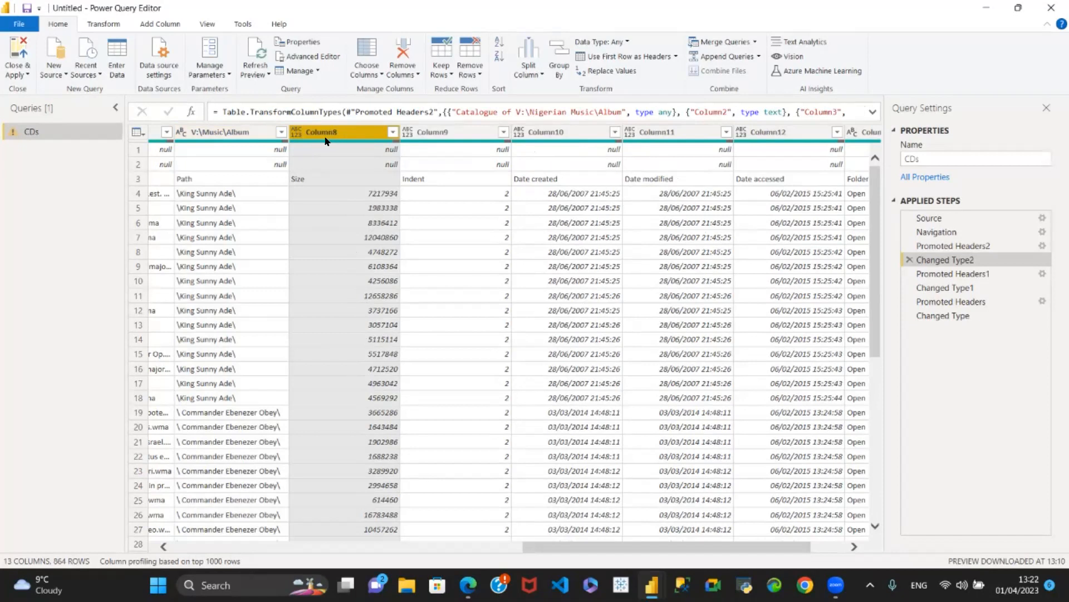
left_click(296, 134)
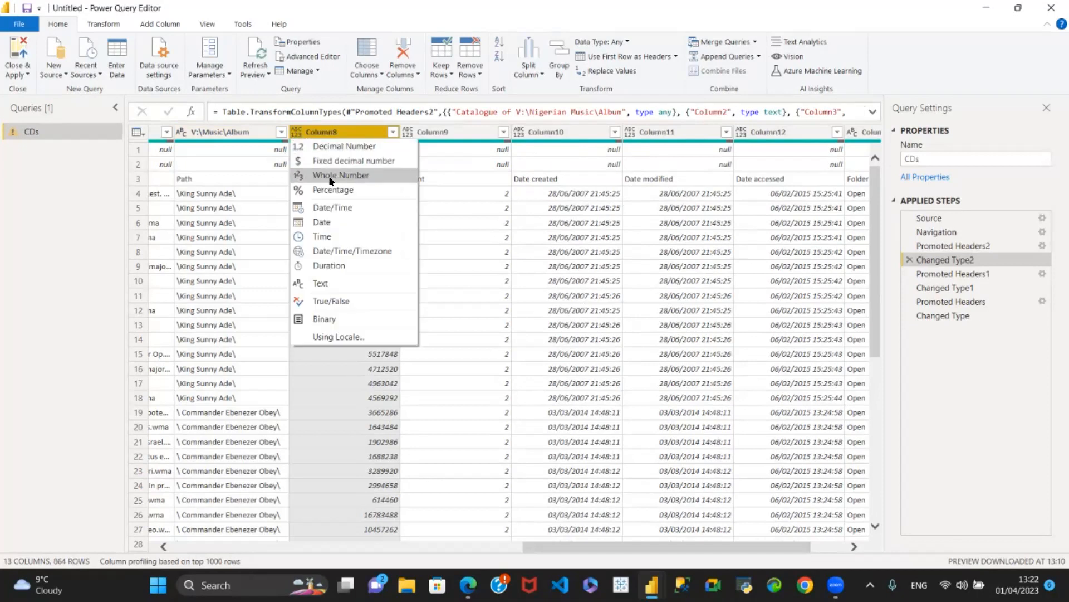
left_click(455, 192)
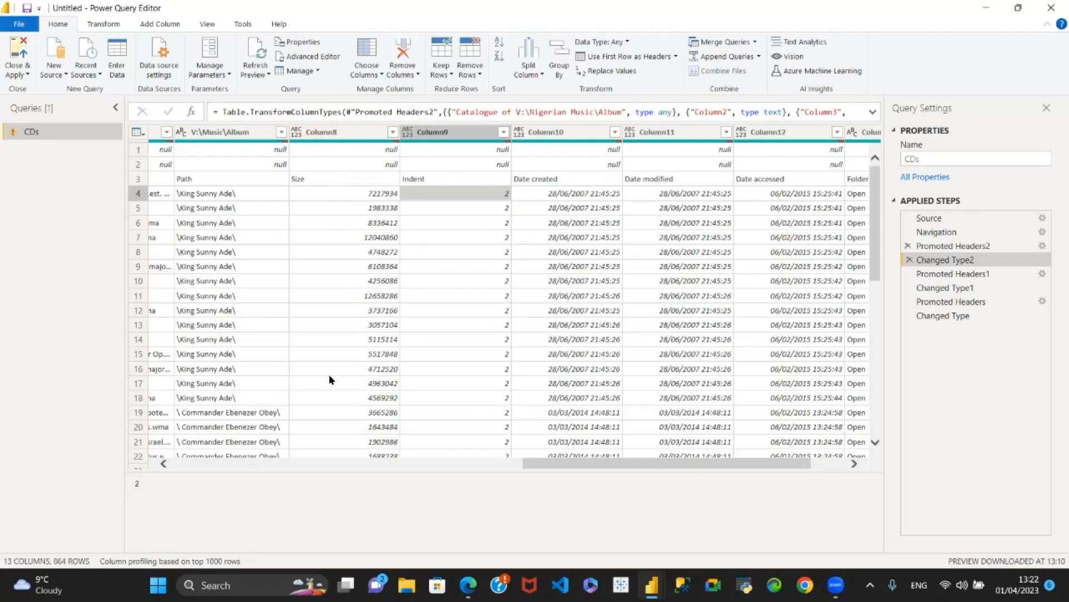
Step: Delete the Changed Type, Promoted Headers, Changed Type1 and Promoted Headers1 steps from the CDs query
left_click(1023, 273)
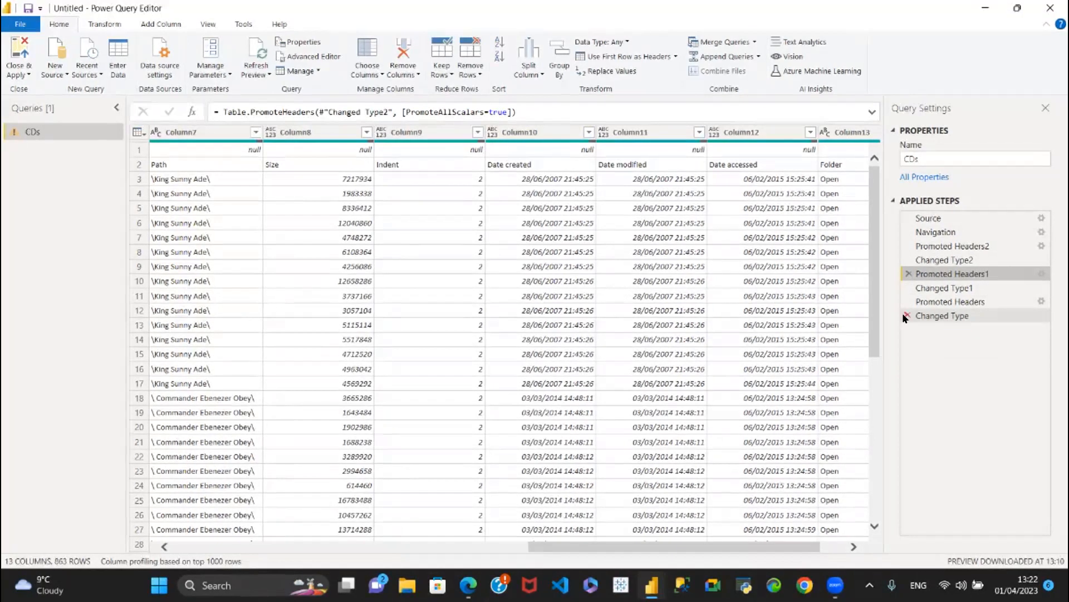
left_click(904, 315)
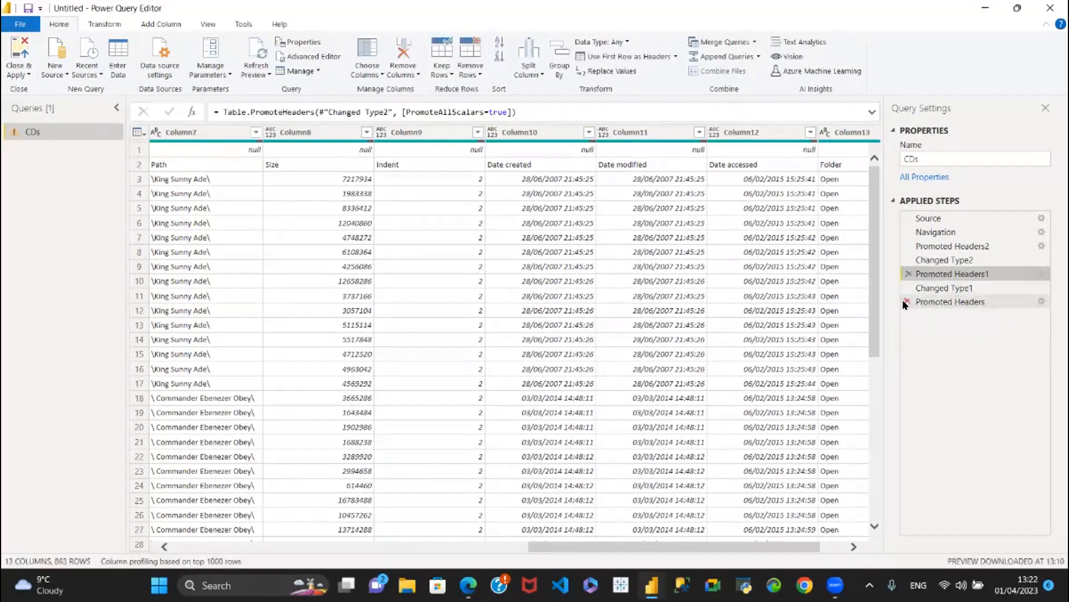
left_click(904, 302)
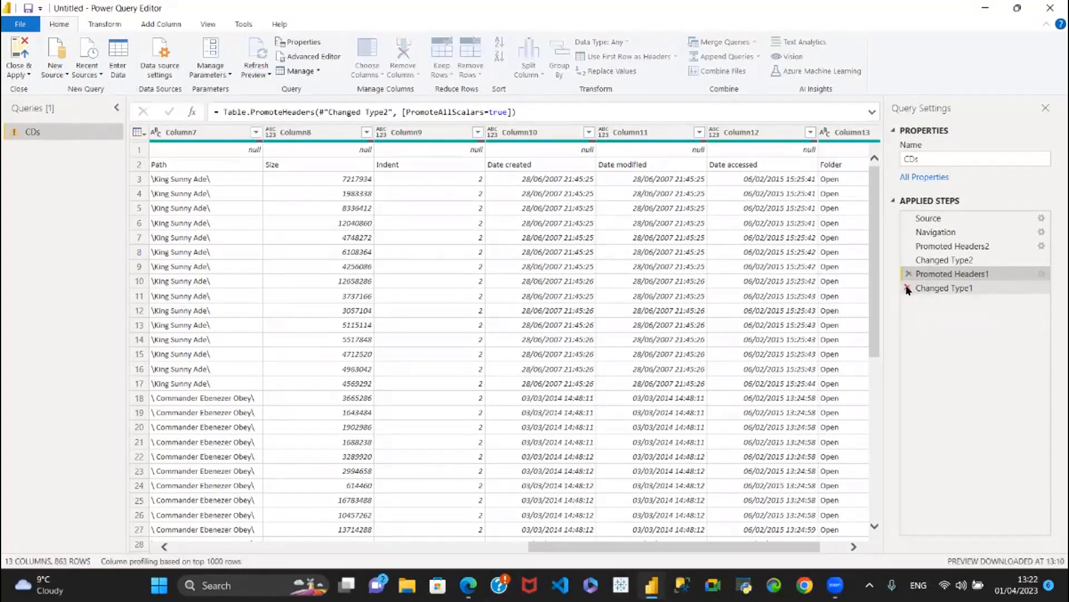
left_click(905, 287)
left_click(906, 274)
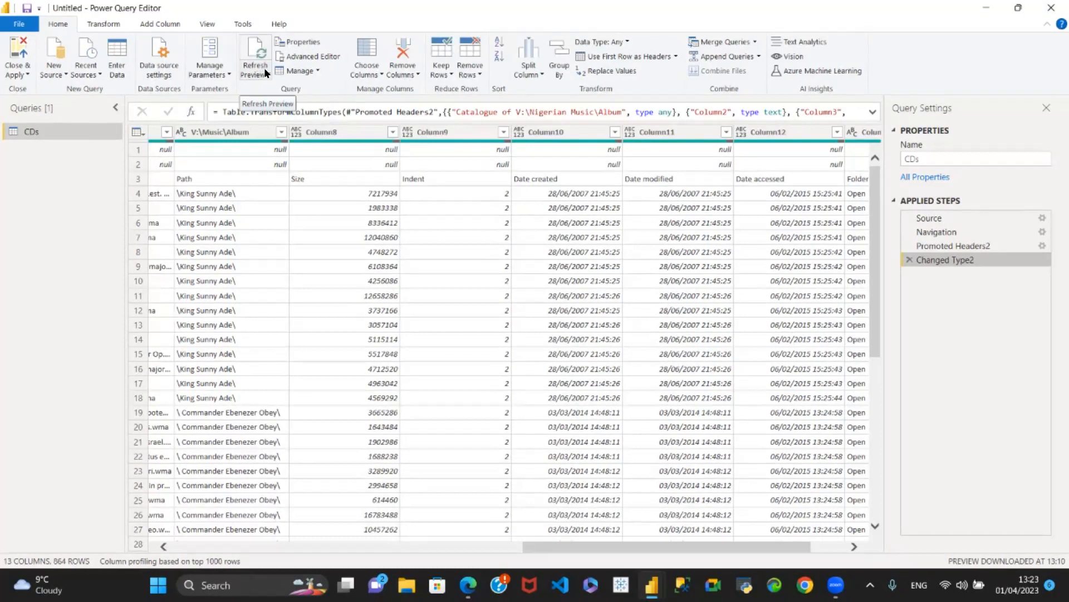
left_click(267, 73)
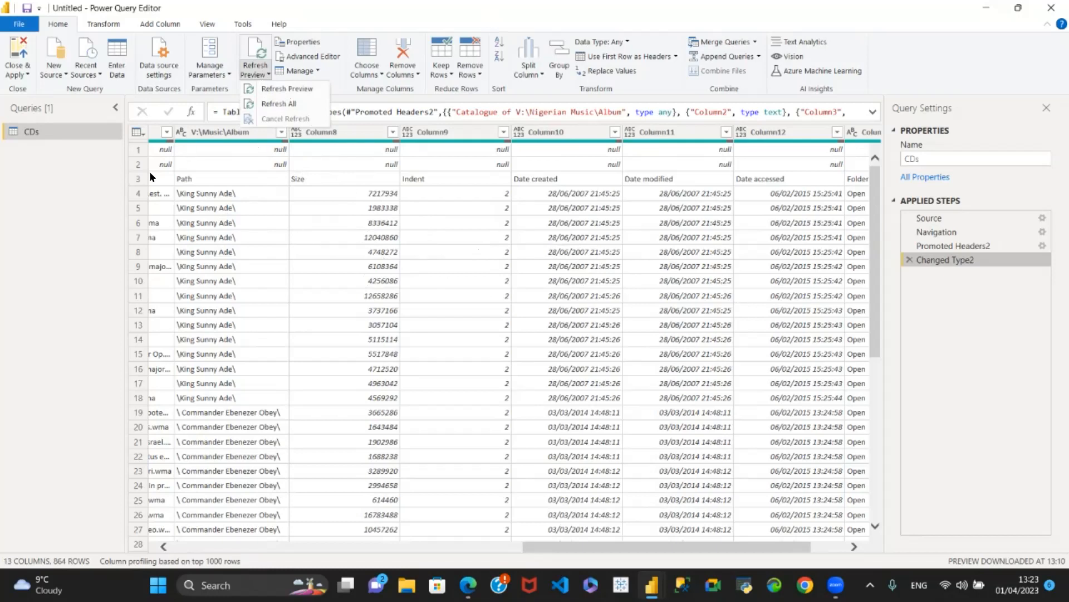
left_click(58, 195)
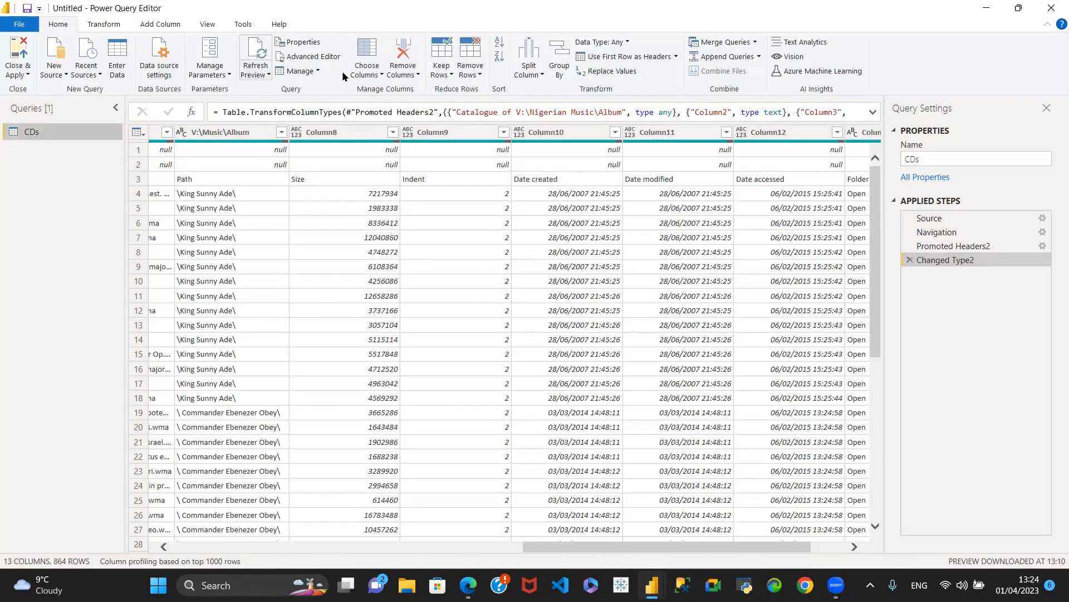
left_click(317, 71)
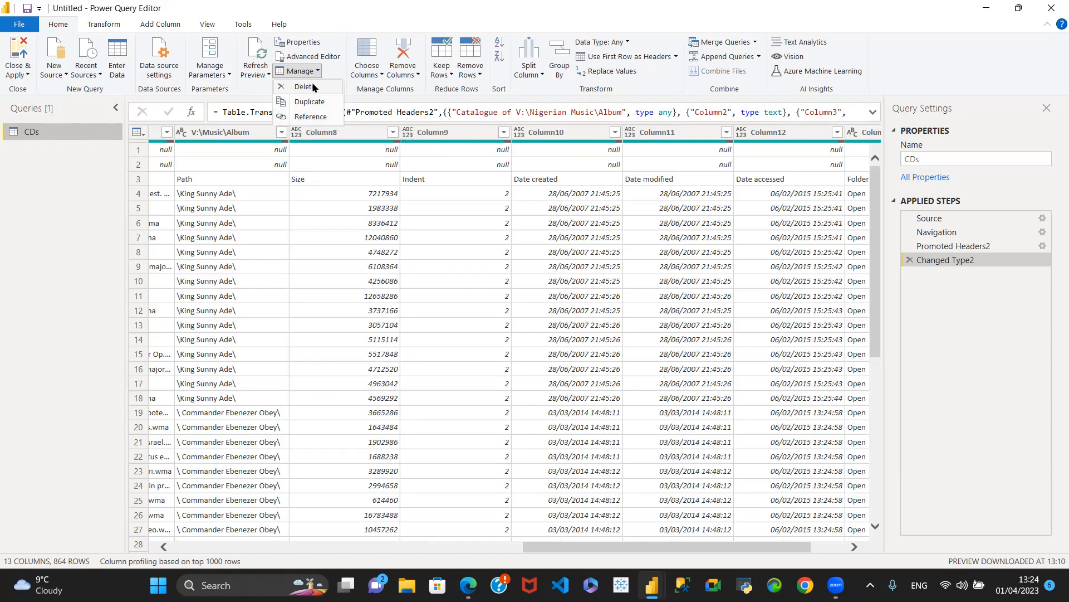
left_click(60, 213)
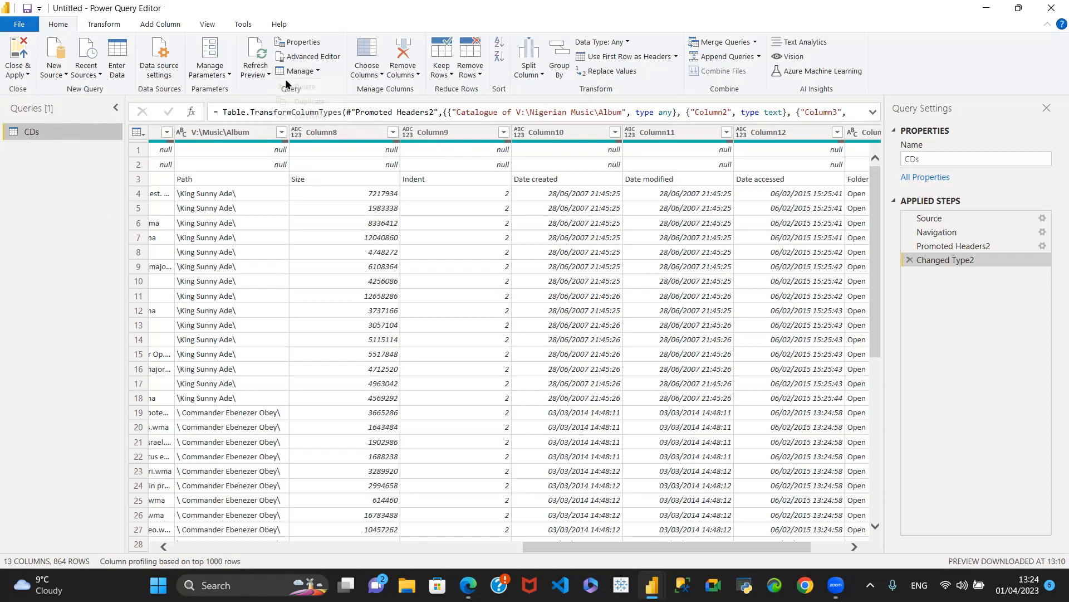
Step: Duplicate the CDs query, open the copy's name for editing, and leave the name as it is
left_click(315, 72)
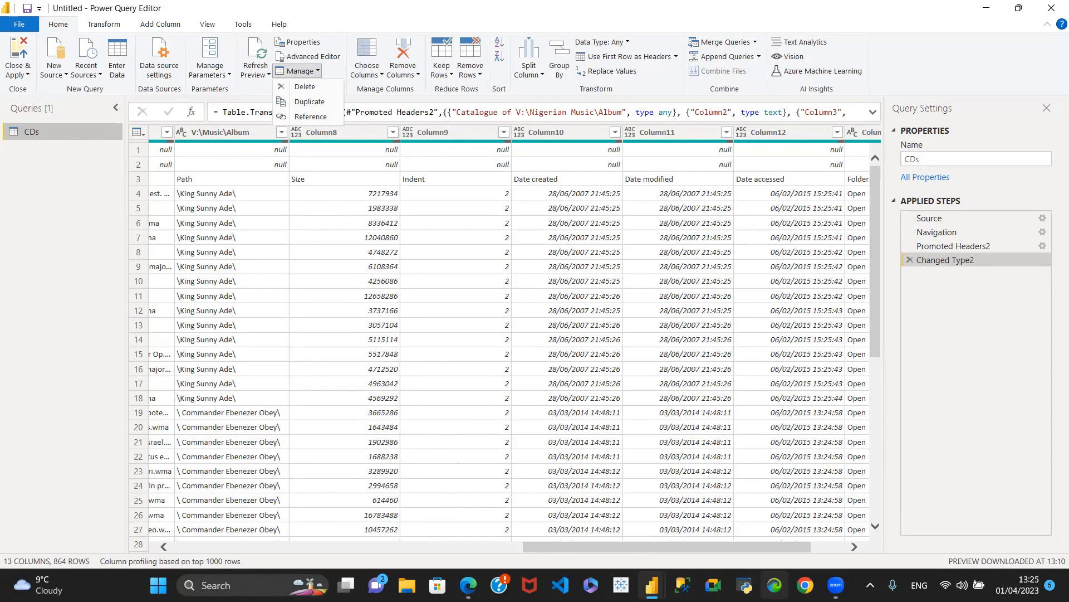
mouse_move(835, 585)
left_click(311, 102)
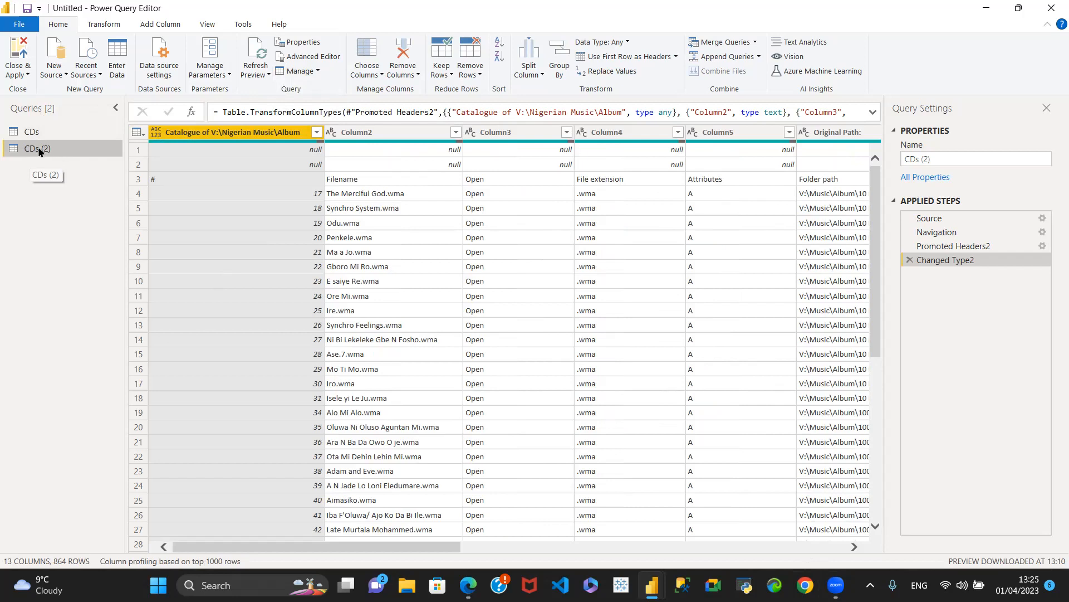
left_click(49, 149)
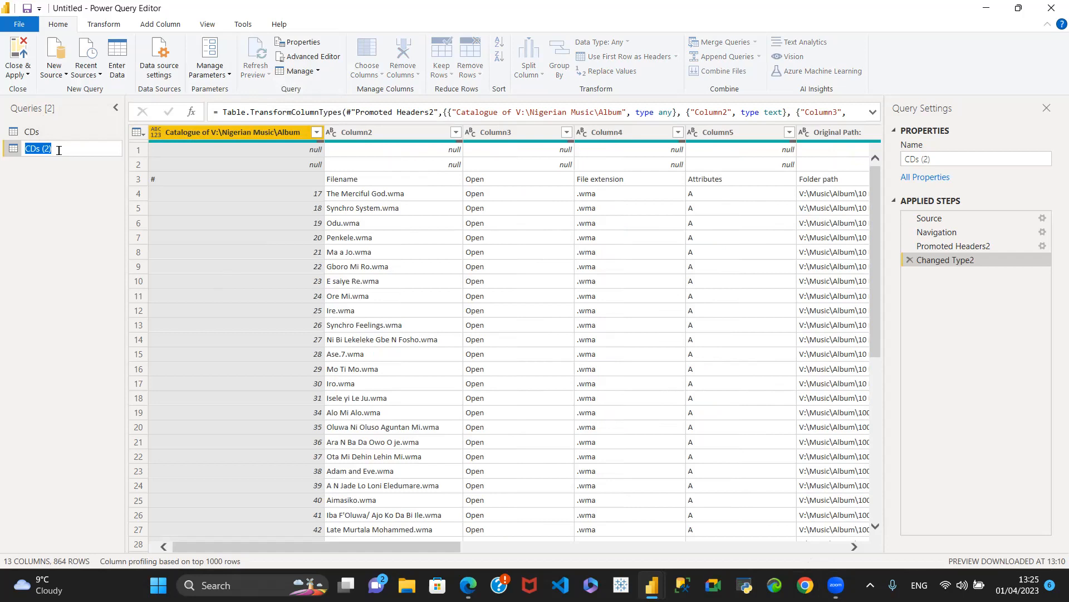
left_click(61, 180)
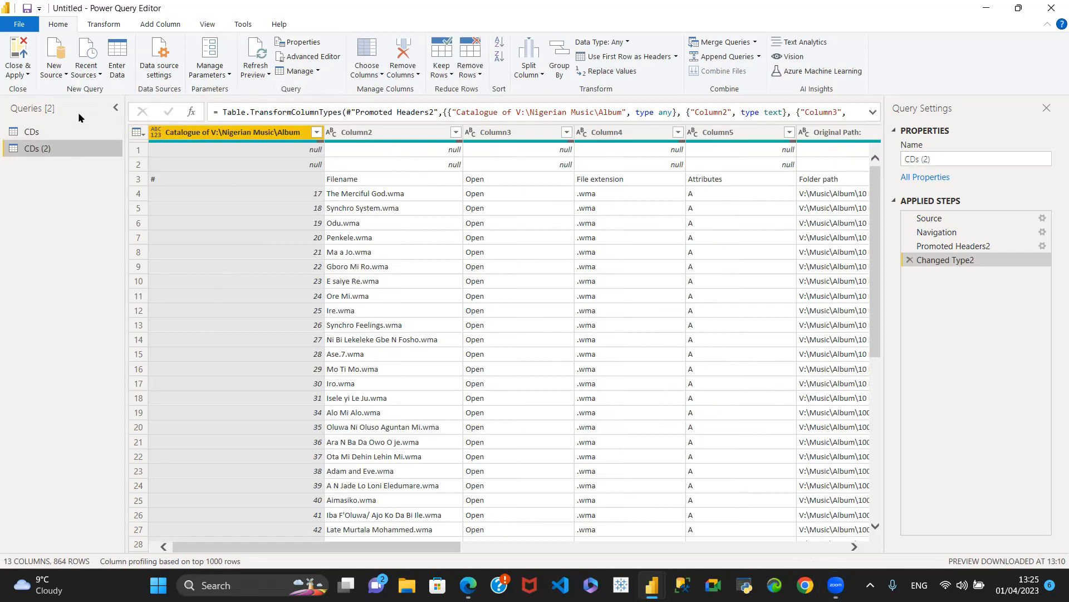
Step: Switch between the CDs and CDs (2) queries to compare their data and applied steps
left_click(48, 128)
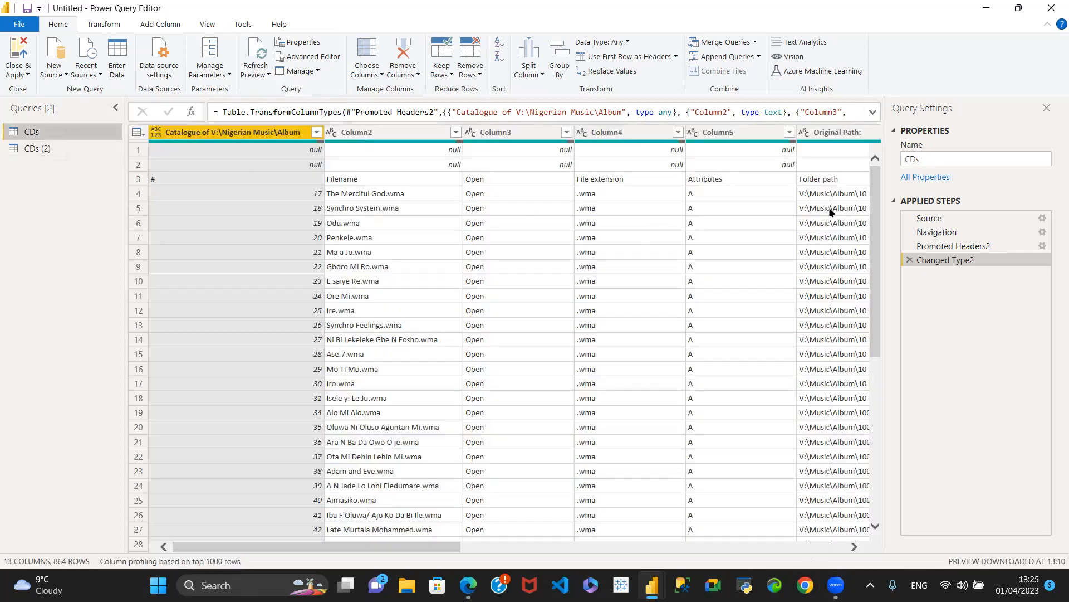
left_click(75, 150)
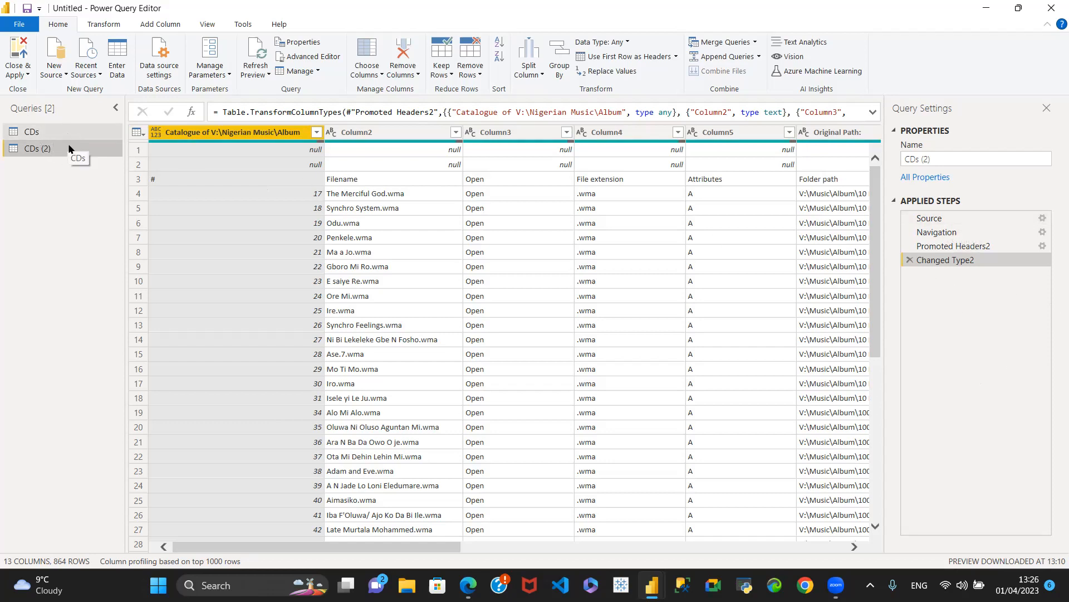
left_click(55, 129)
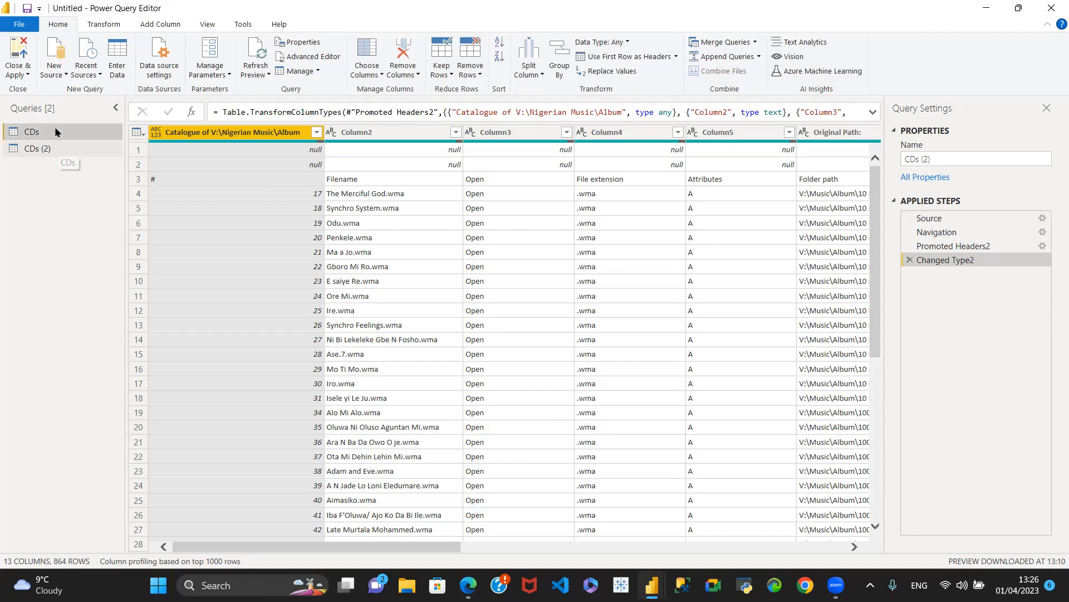
Step: Try removing Column3 from the CDs query, compare the result with CDs (2), and delete the Removed Columns step
right_click(505, 133)
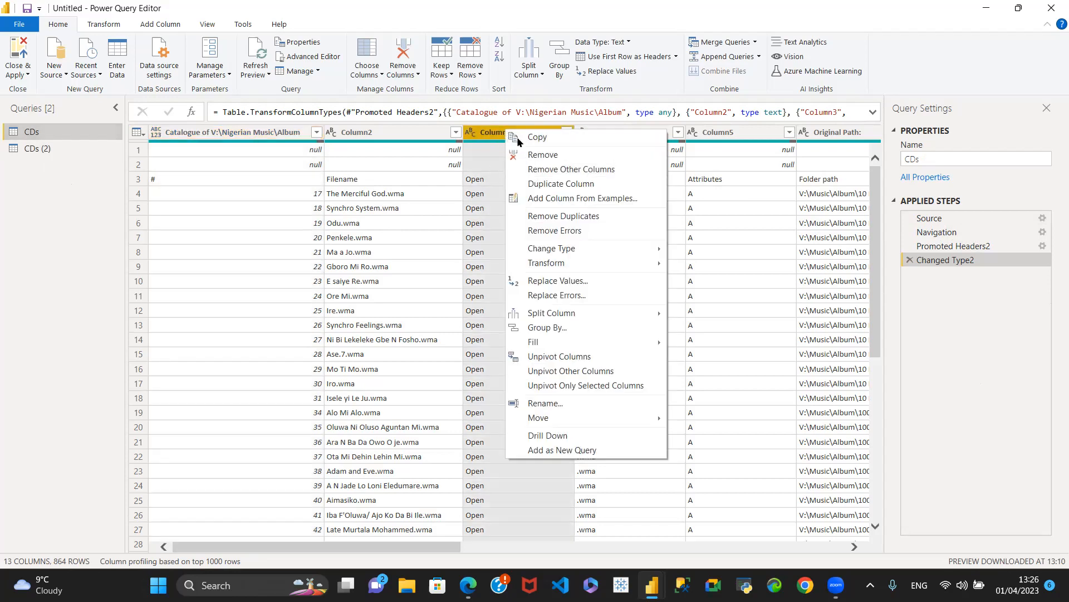
left_click(539, 160)
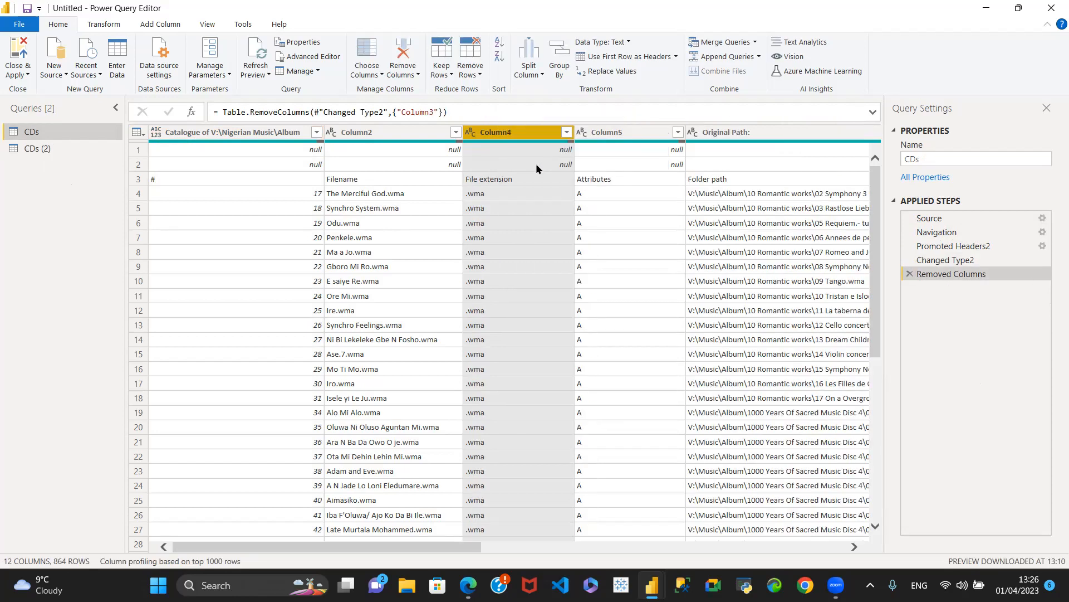
left_click(57, 149)
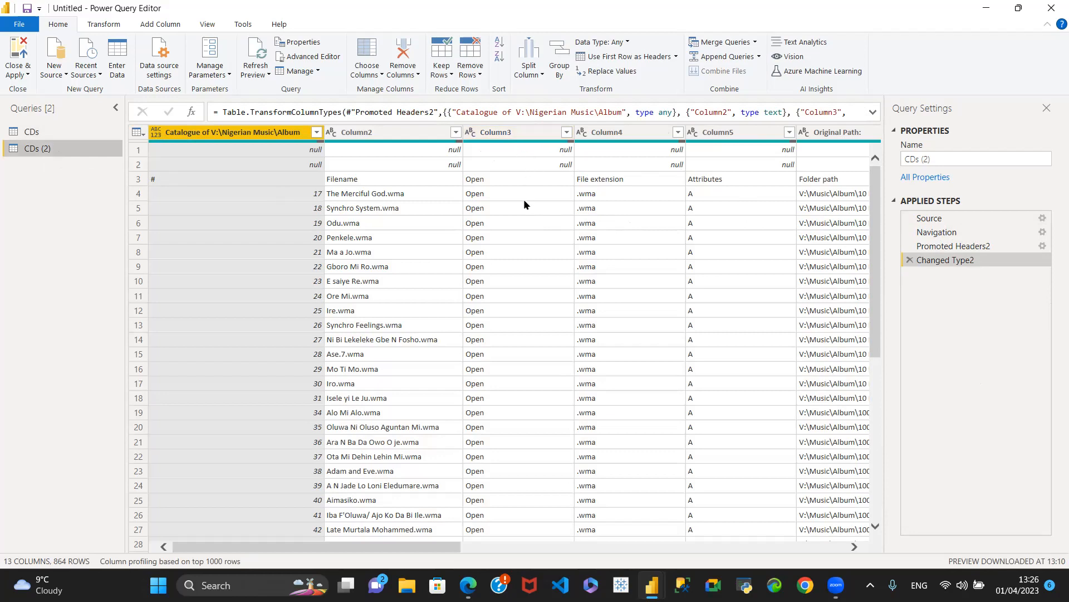
left_click(69, 130)
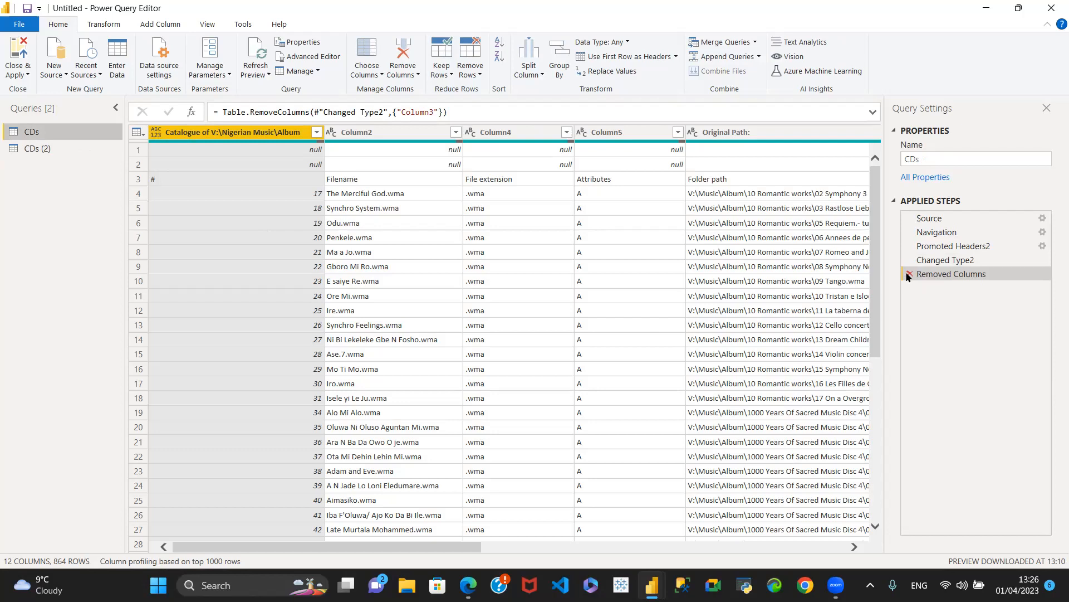
left_click(909, 274)
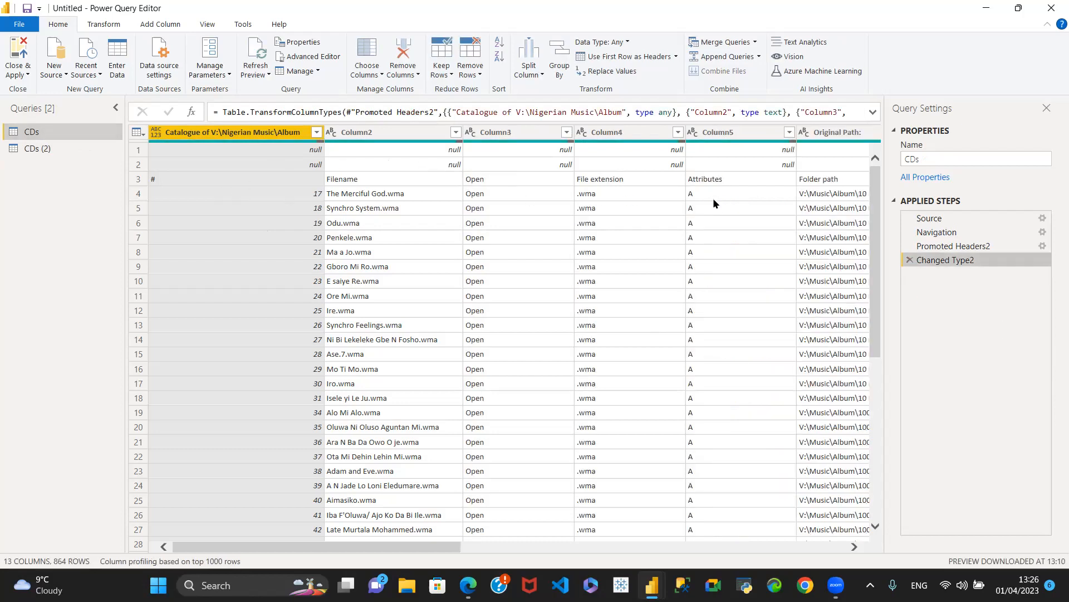
Step: Delete the duplicated query CDs (2) and confirm the deletion
left_click(31, 151)
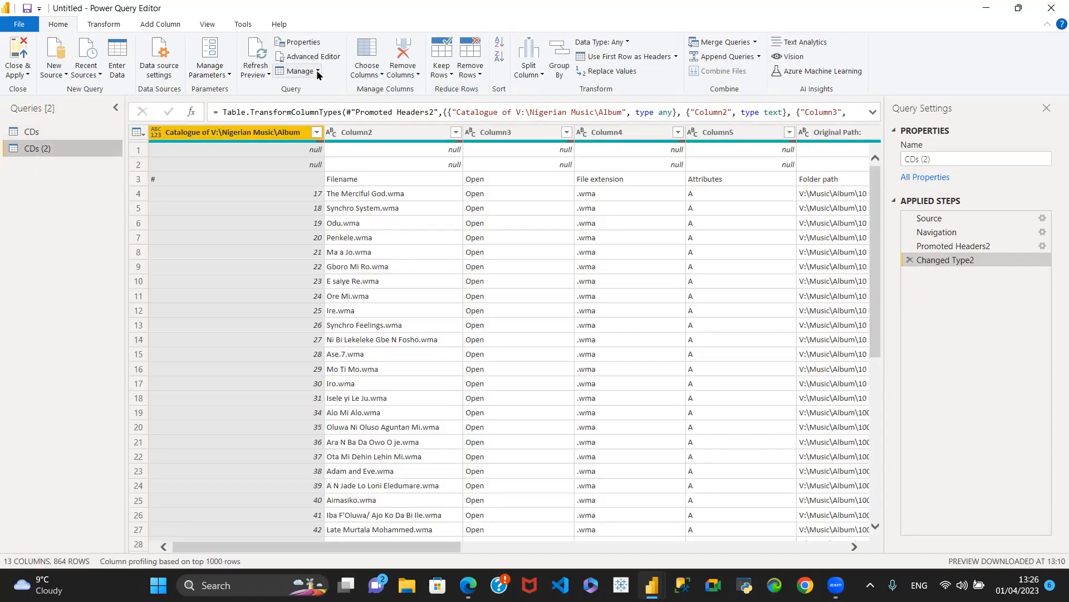
left_click(317, 71)
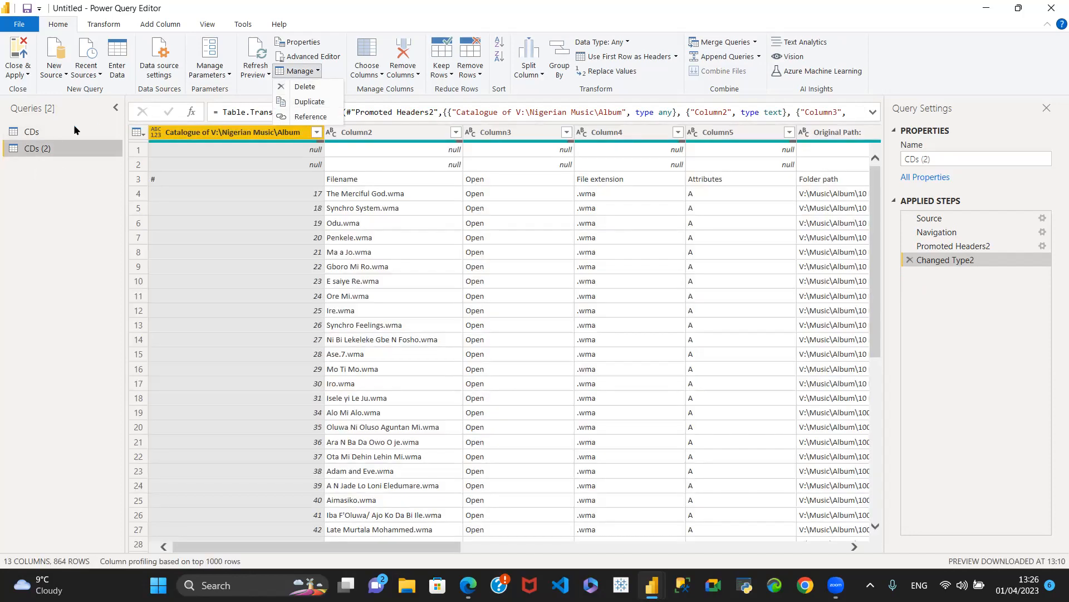
left_click(315, 88)
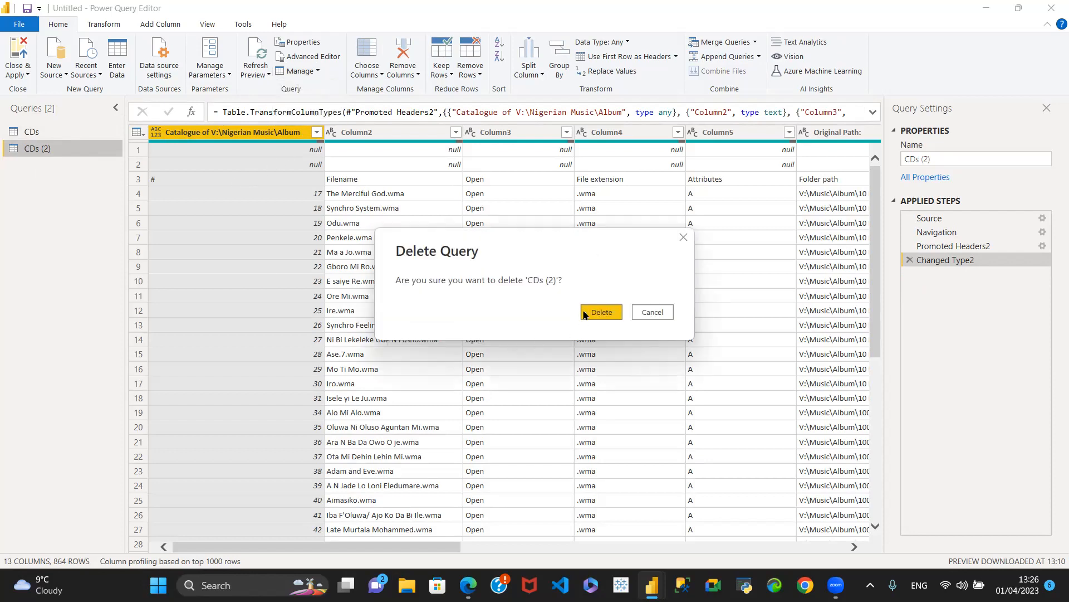
left_click(593, 313)
Step: Create a new query that references the CDs query
left_click(43, 132)
left_click(320, 72)
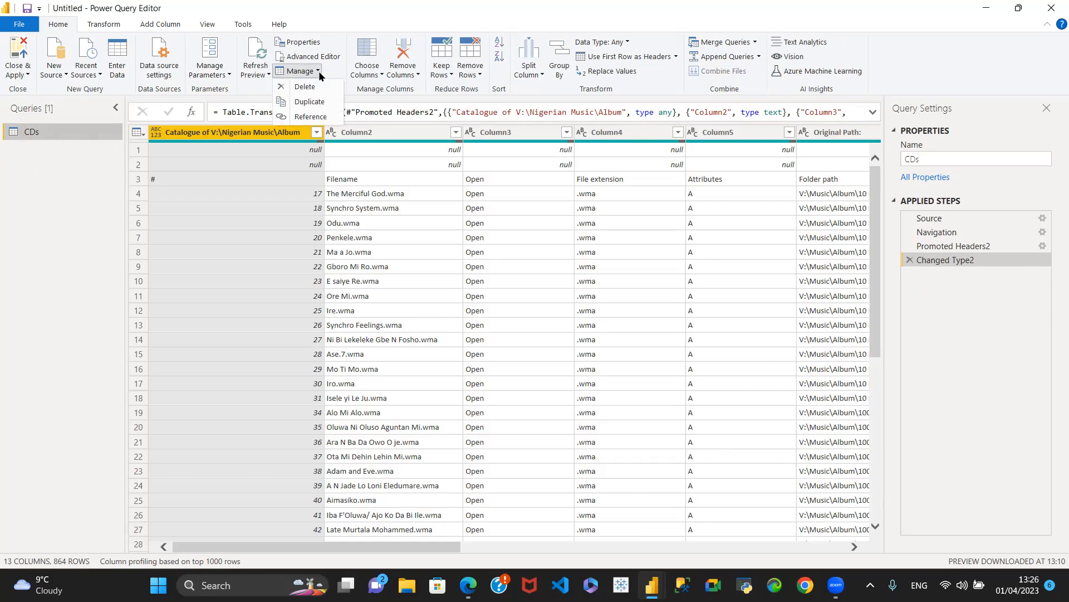
left_click(312, 118)
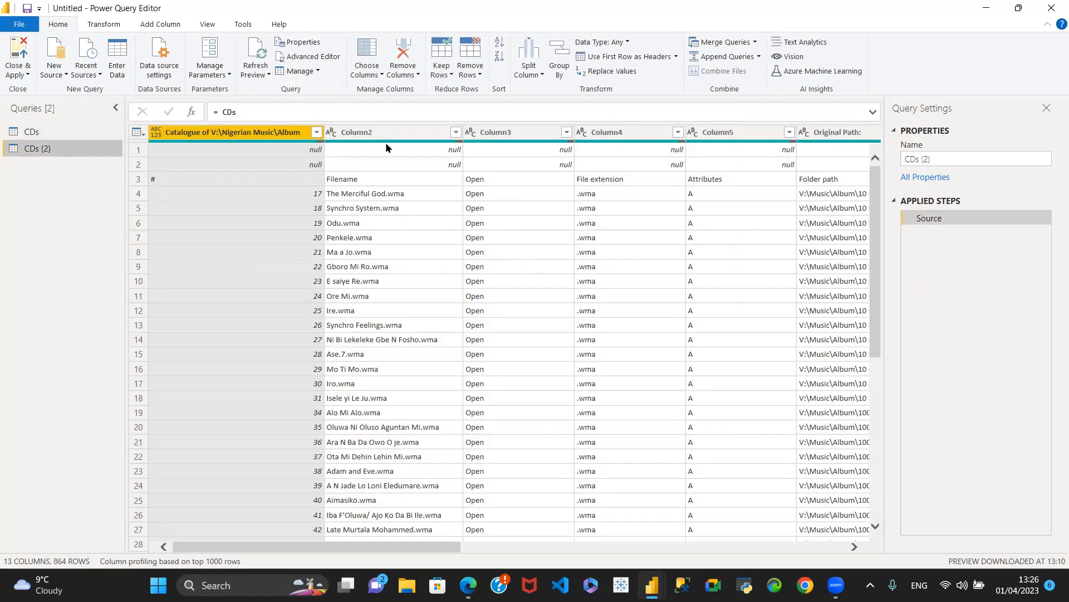
Step: Switch between CDs and its reference query to compare their source formula and applied steps
left_click(43, 132)
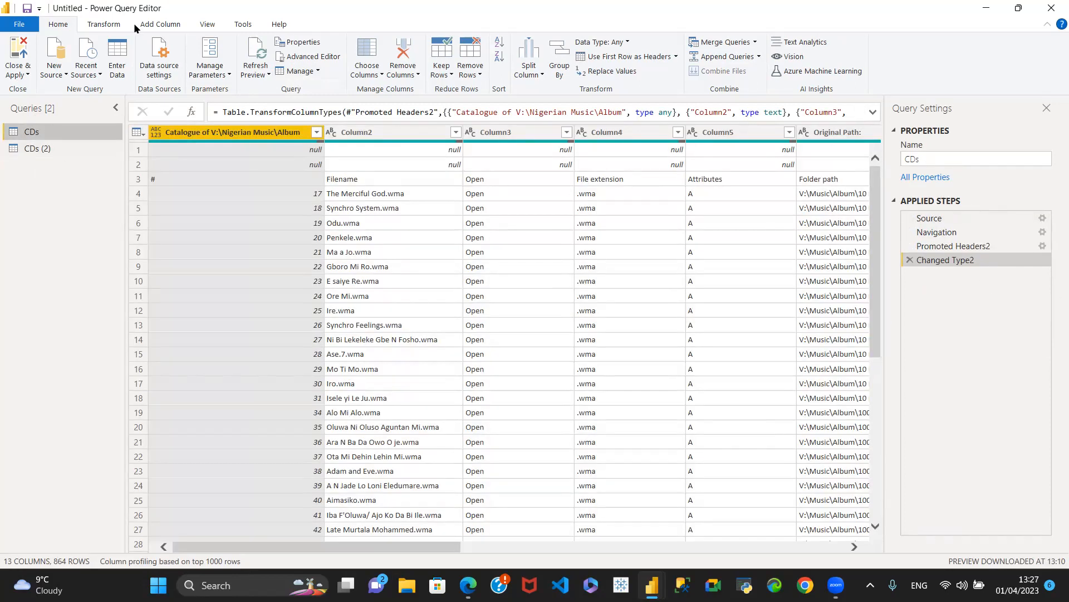
left_click(37, 151)
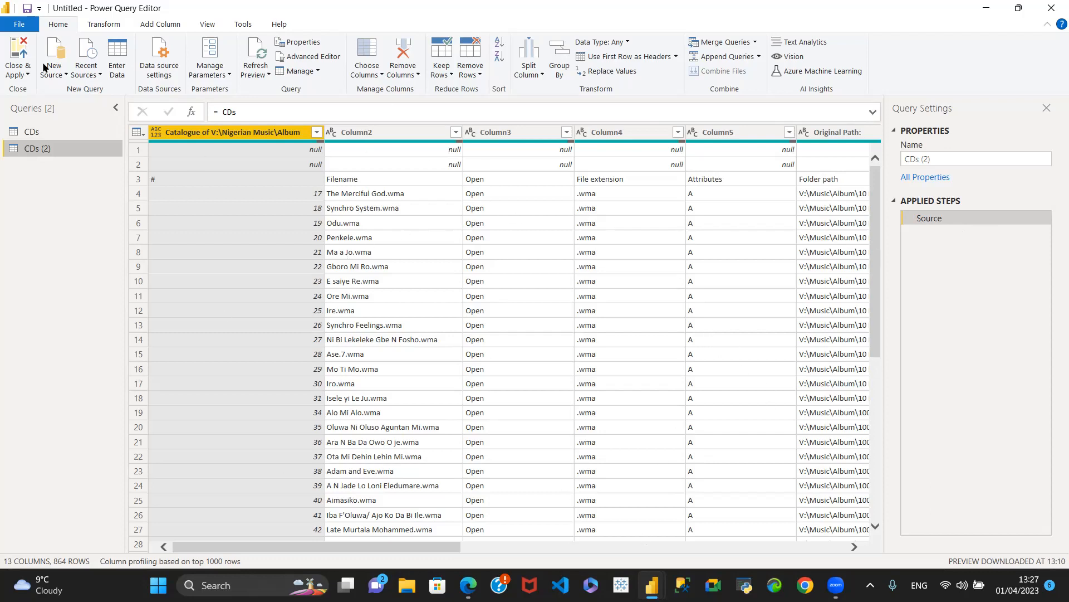
left_click(49, 130)
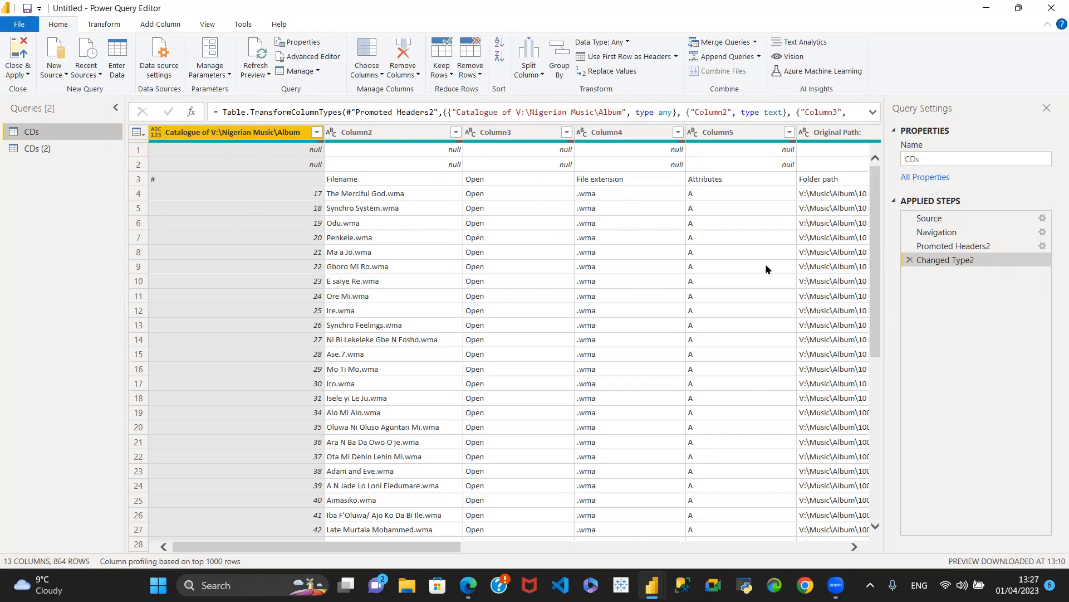
left_click(25, 149)
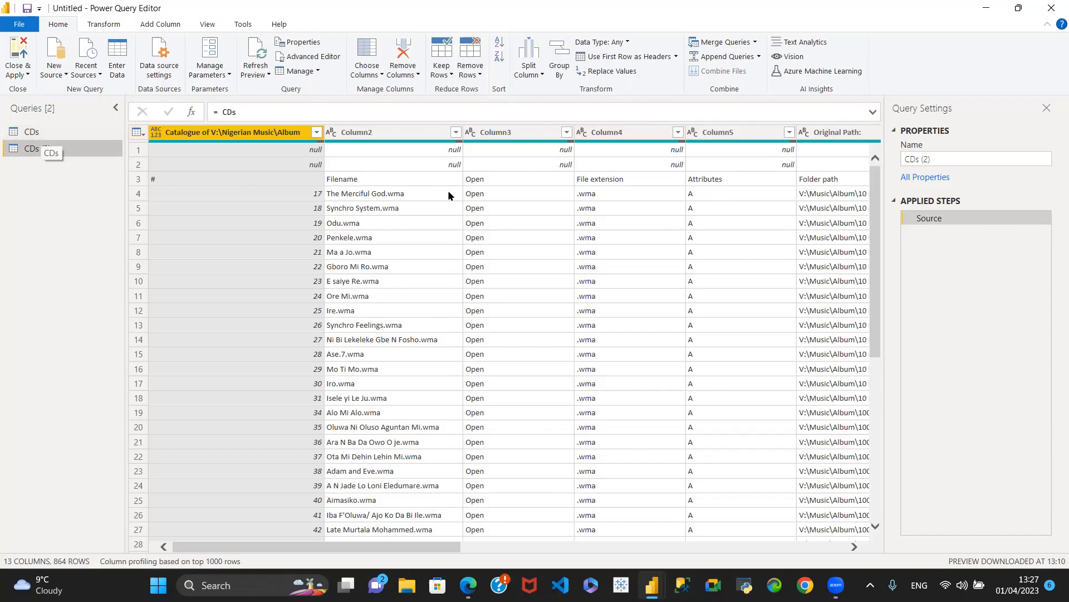
Step: Remove Column3 from the CDs query
left_click(46, 130)
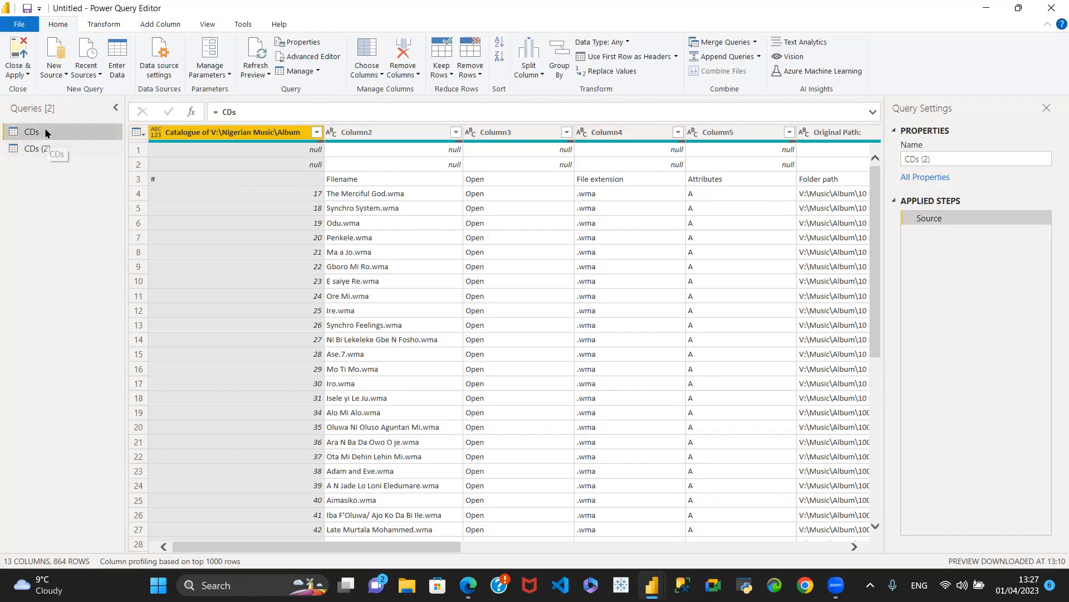
right_click(515, 135)
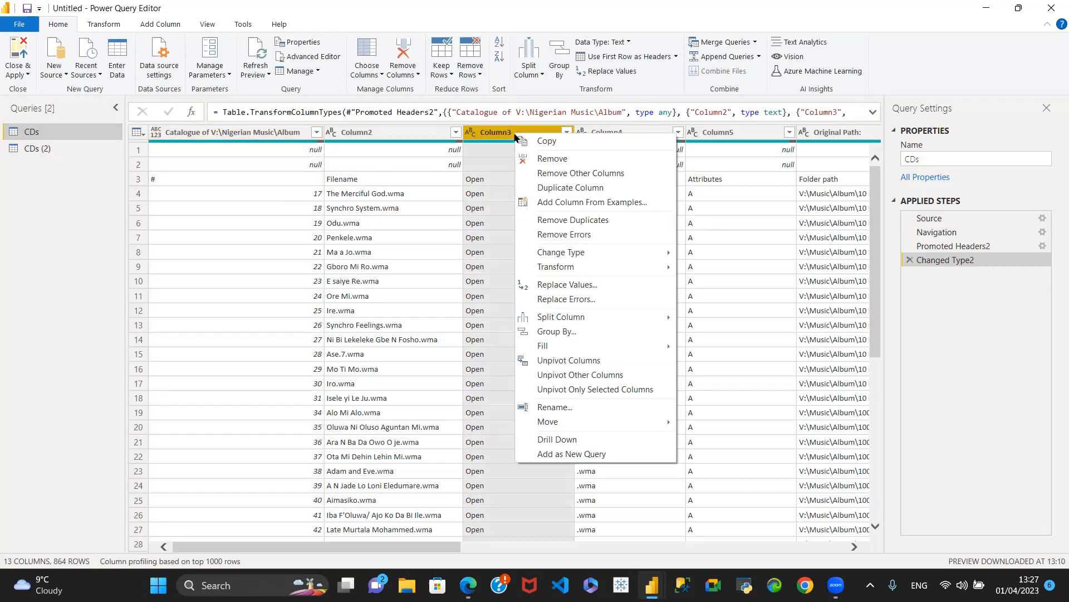
left_click(543, 159)
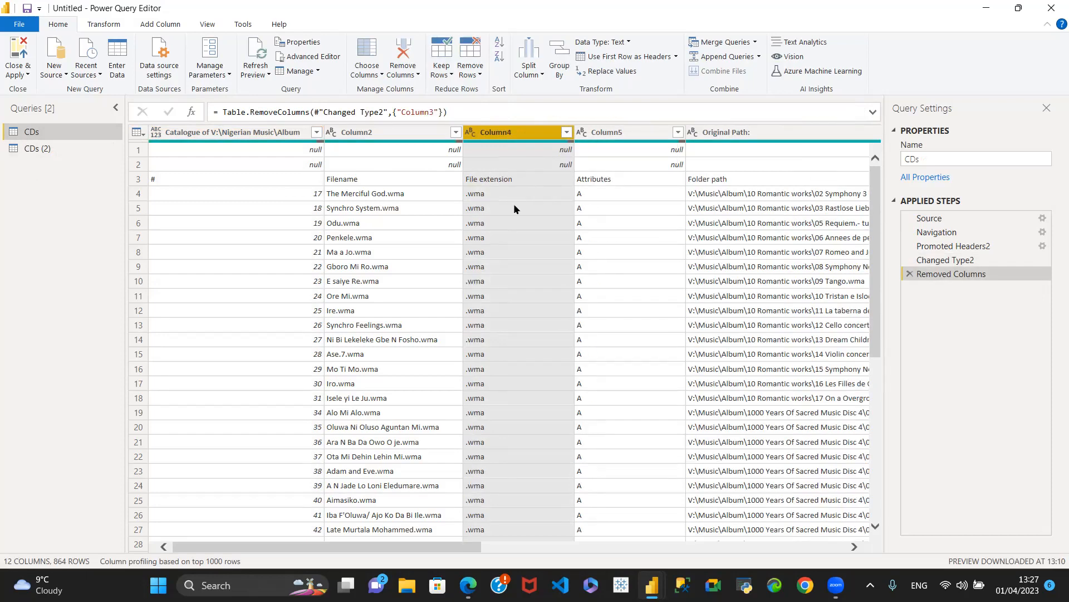
Step: Check in the reference query CDs (2) whether the column removal made in CDs carries over
left_click(52, 147)
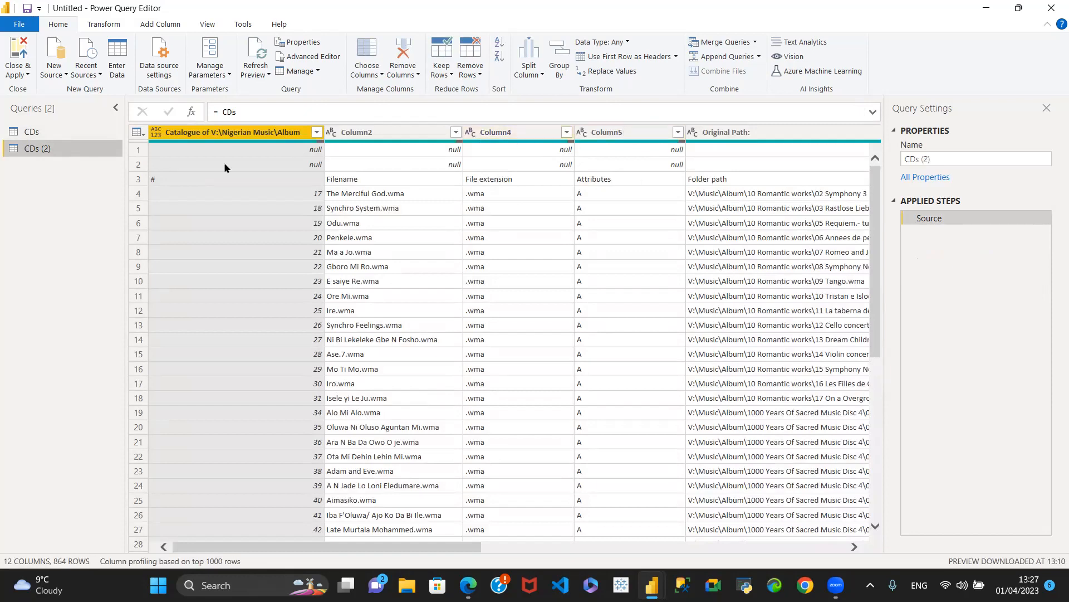
left_click(55, 132)
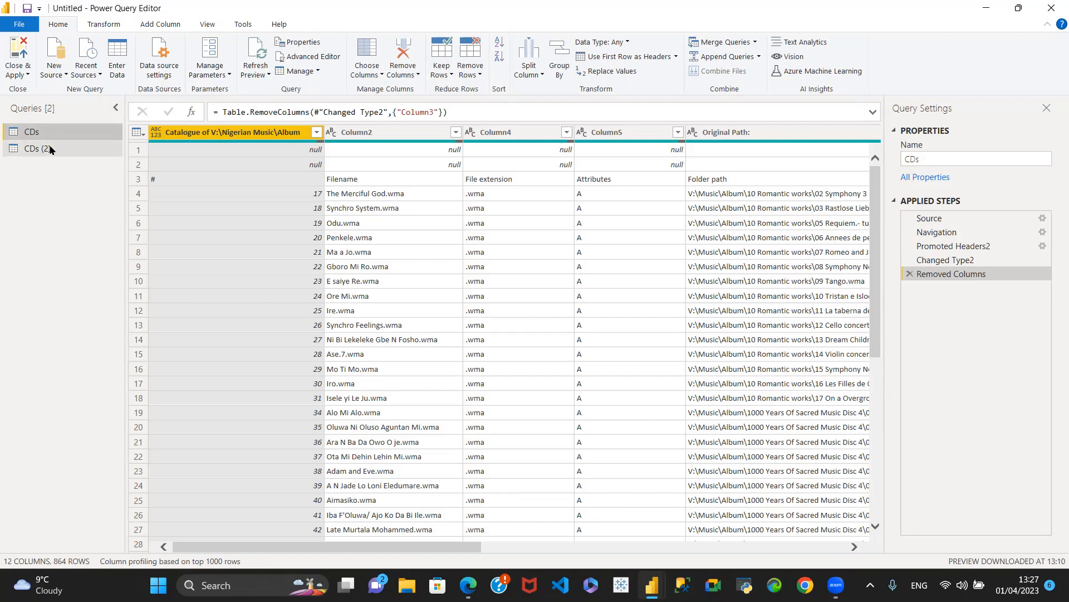
left_click(48, 151)
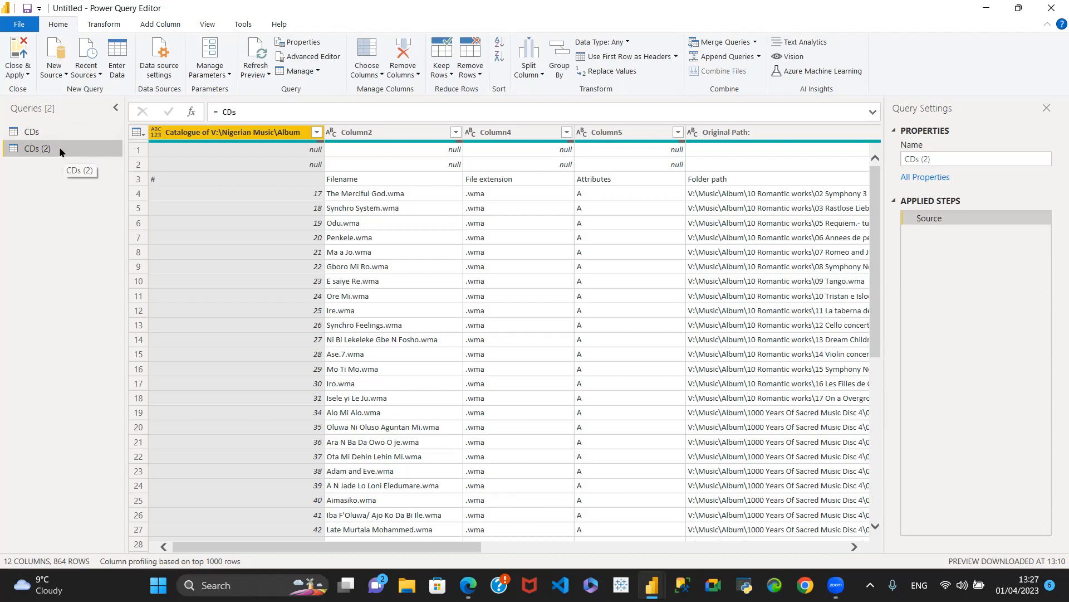
Step: Try to delete the CDs query while the CDs (2) query still references it
left_click(53, 129)
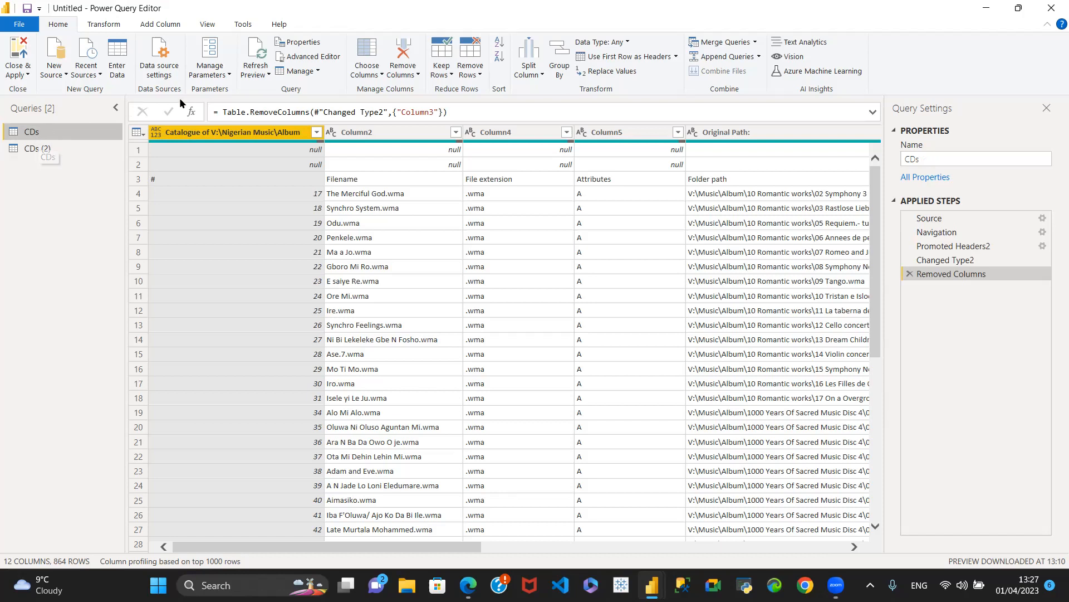
left_click(317, 72)
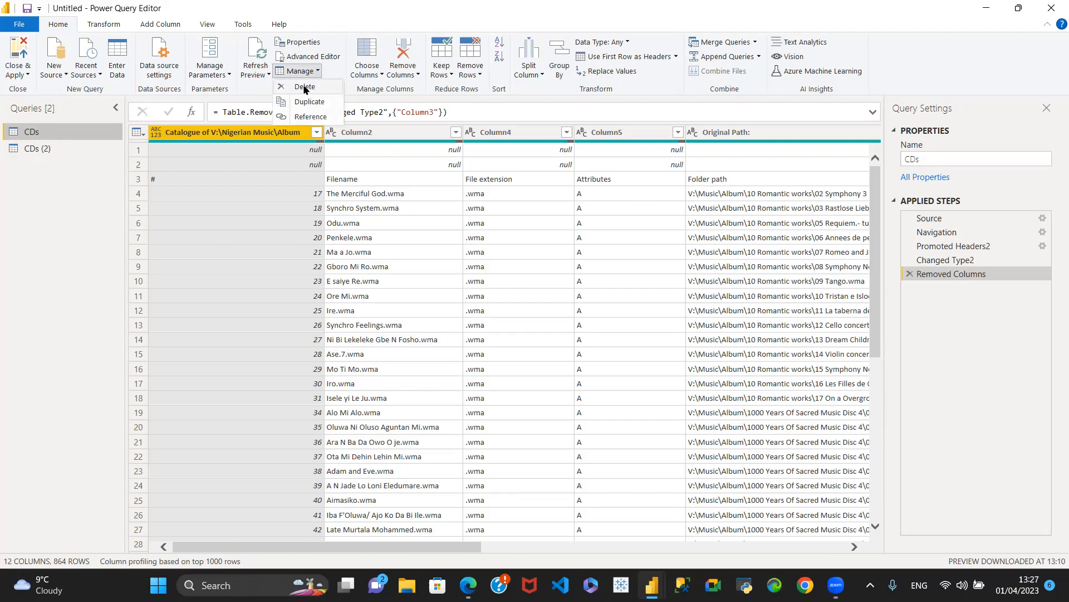
left_click(305, 88)
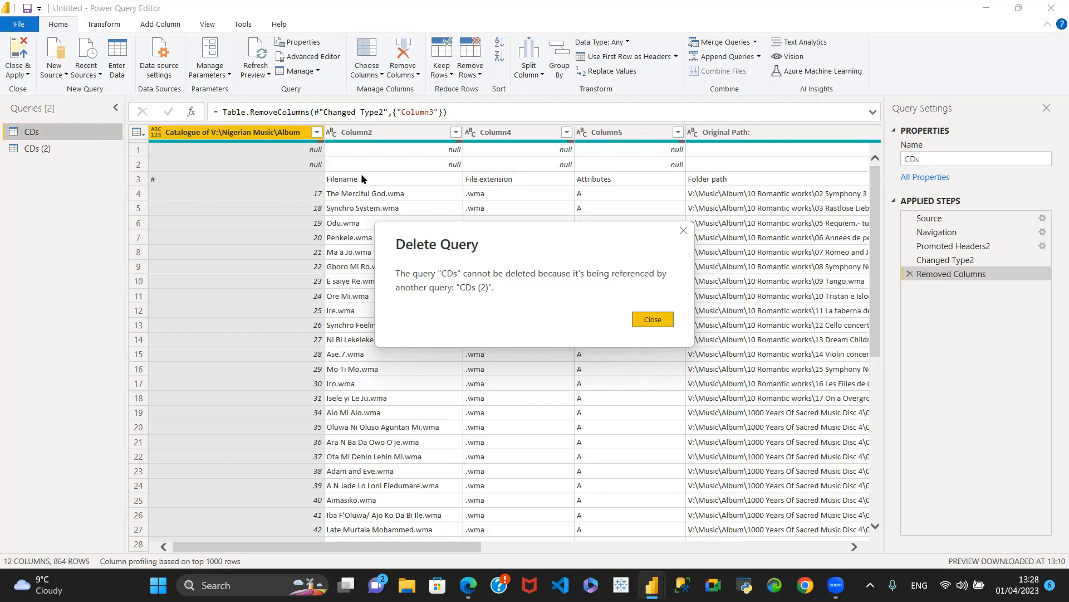
left_click(683, 230)
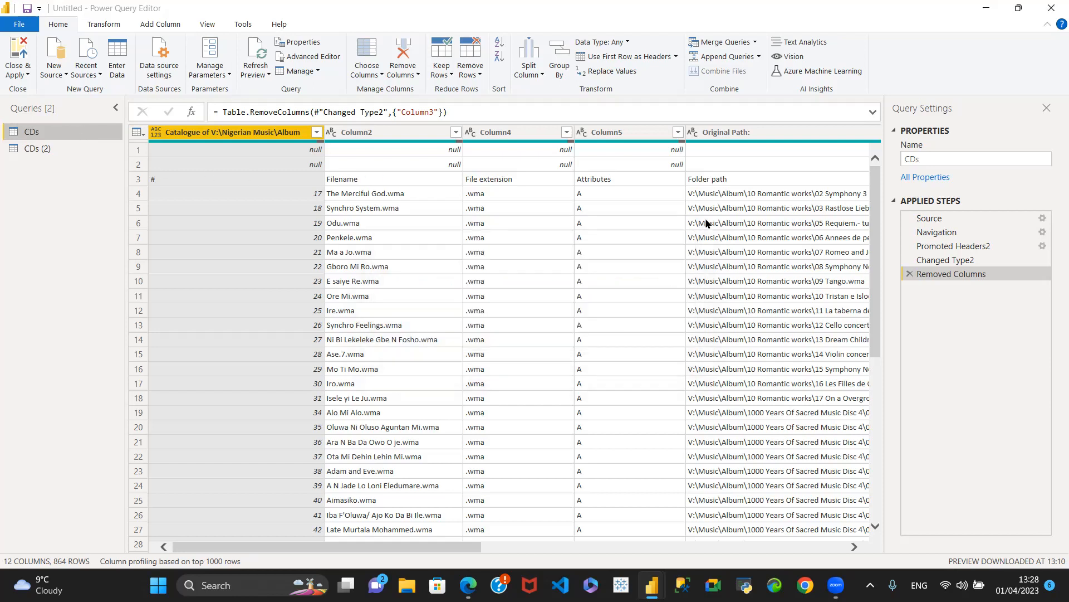
Step: Delete the reference query CDs (2) and return to the CDs query
left_click(40, 149)
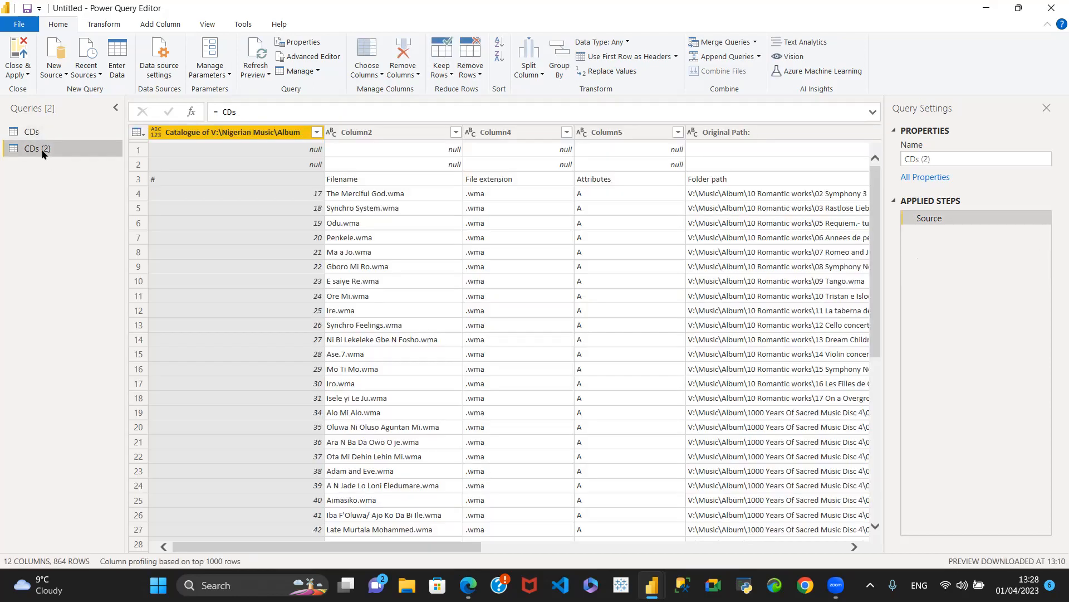
left_click(307, 74)
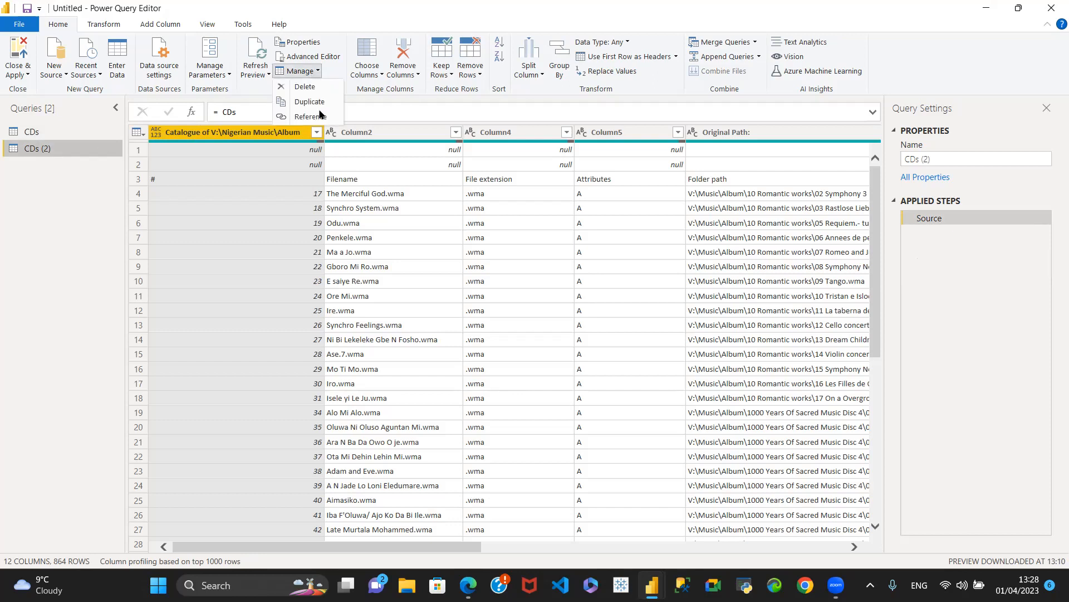
left_click(305, 88)
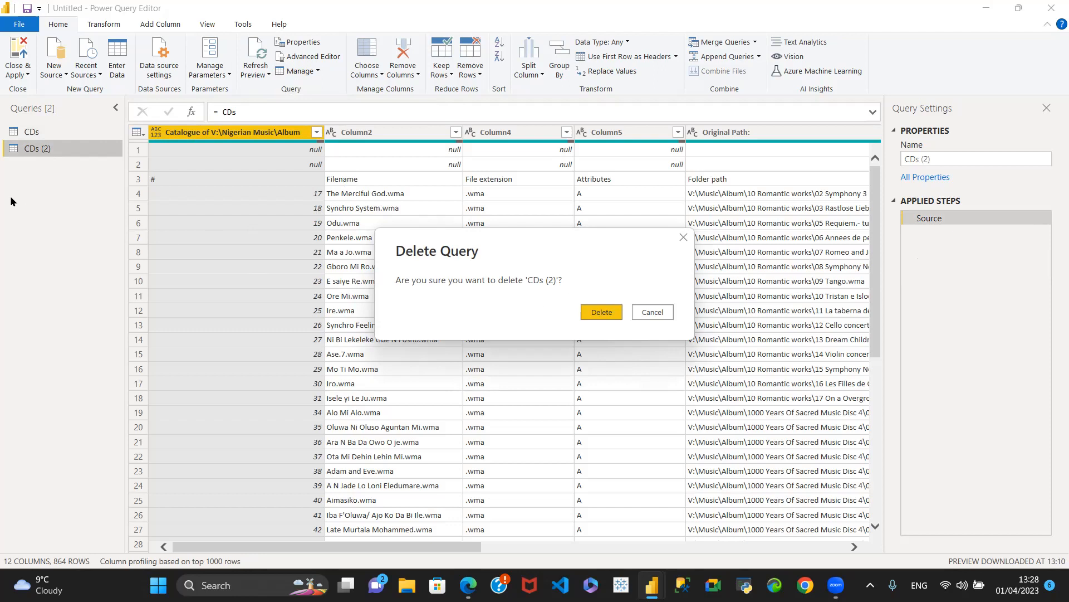
left_click(608, 312)
left_click(32, 132)
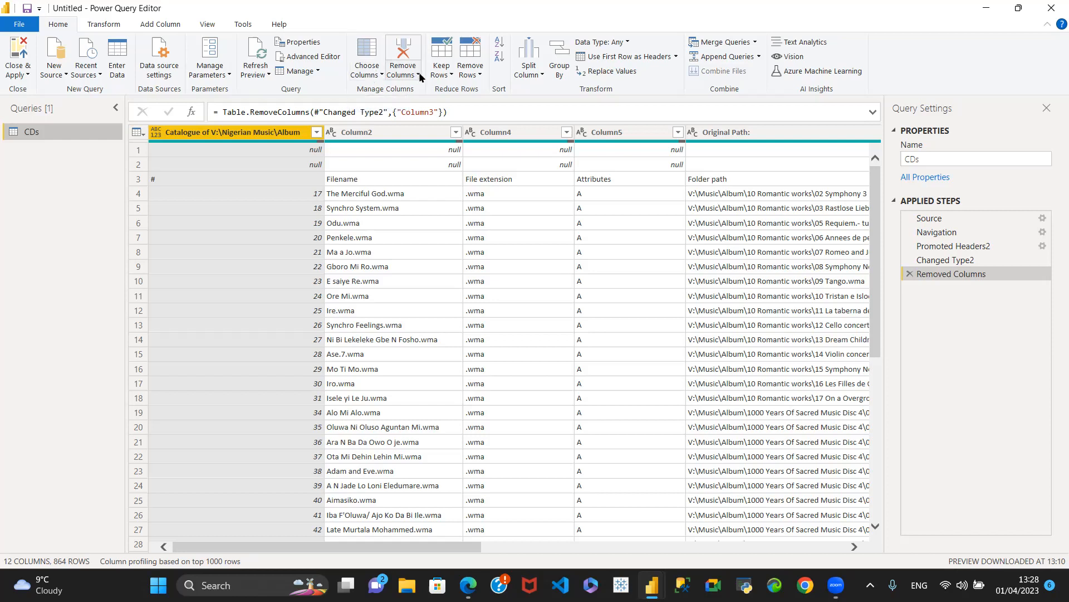
Step: Keep only Column2, Column4, Original Path:, V:\Music\Album and Column8 in the CDs query using Choose Columns
left_click(372, 76)
left_click(375, 74)
left_click(375, 73)
left_click(387, 88)
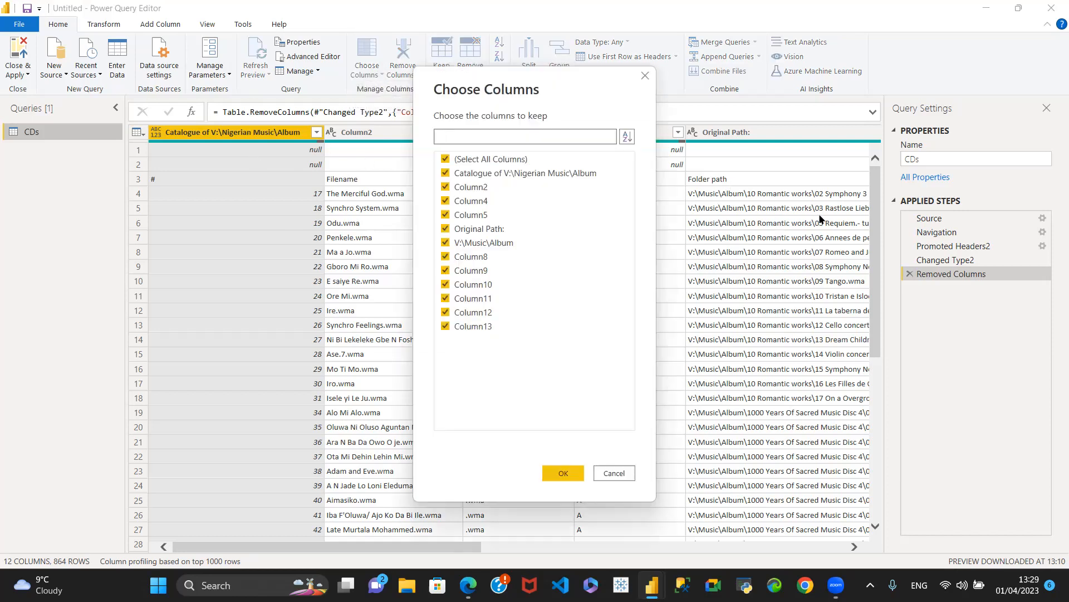
left_click(444, 159)
left_click(445, 187)
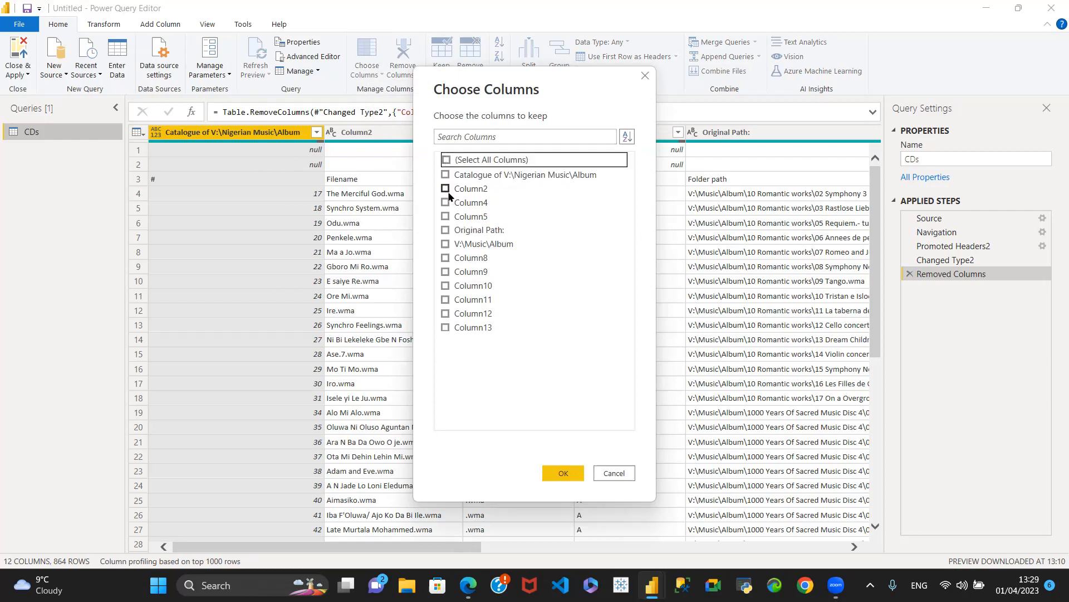
left_click(445, 201)
left_click(445, 229)
left_click(445, 244)
left_click(445, 258)
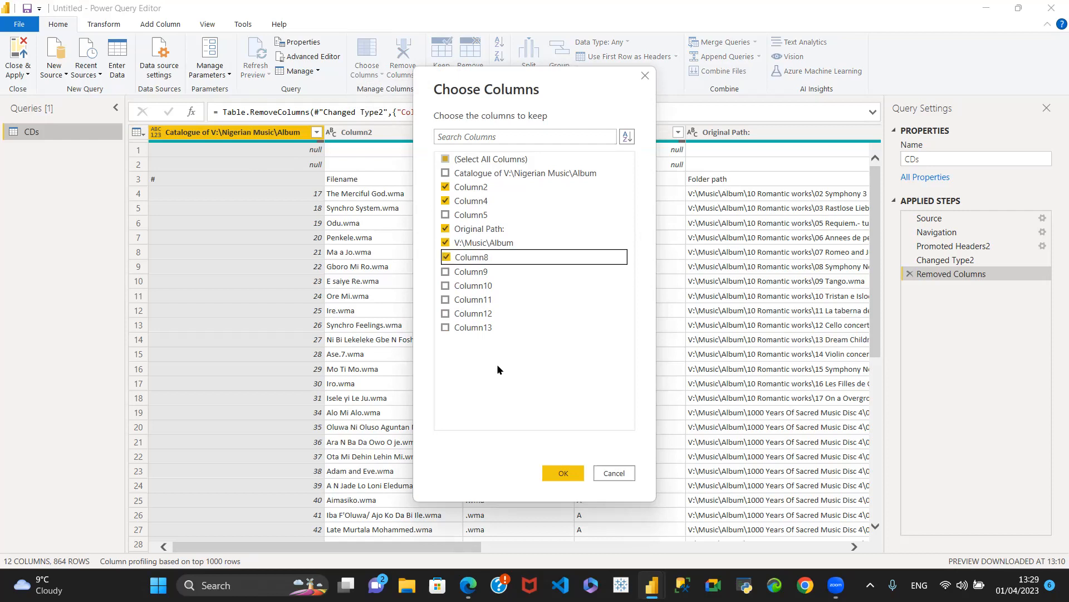
left_click(557, 472)
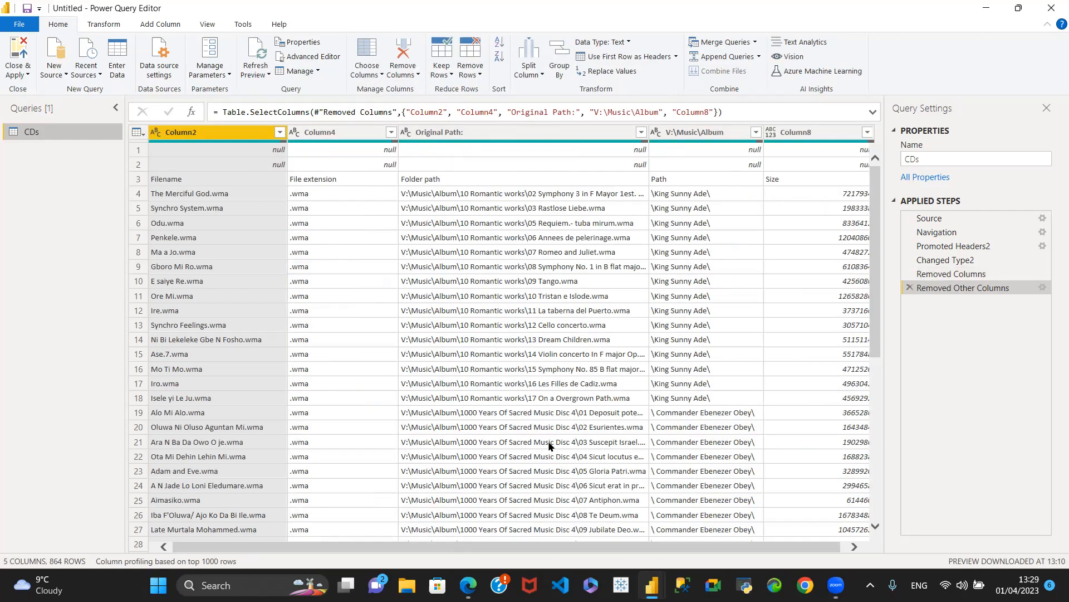
Step: Look over the remaining columns and review the data at the Source and Navigation steps of CDs
scroll(492, 550, "right", 1)
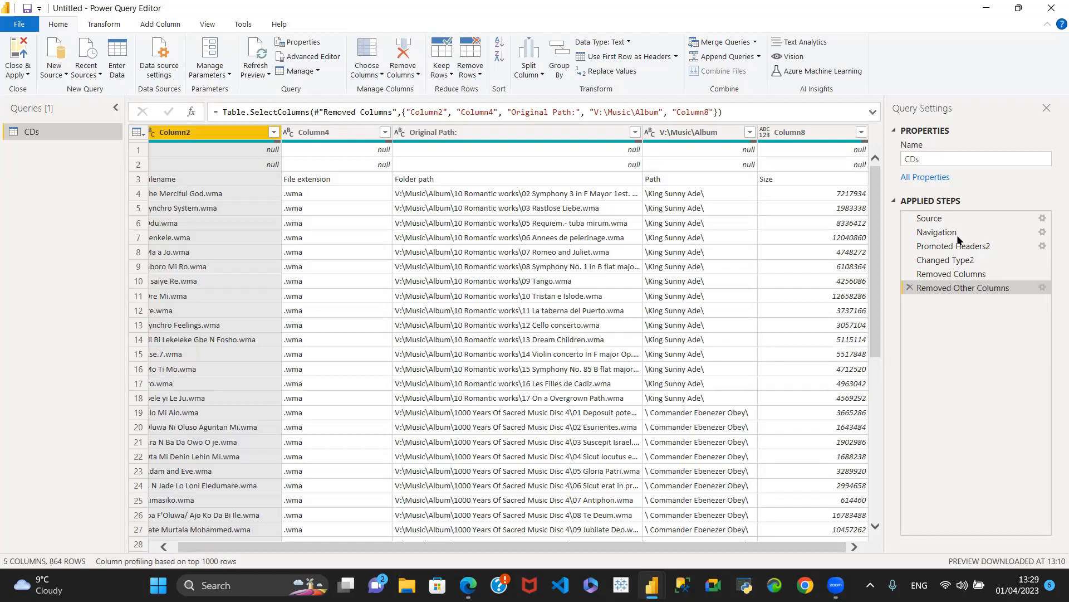
left_click(1025, 215)
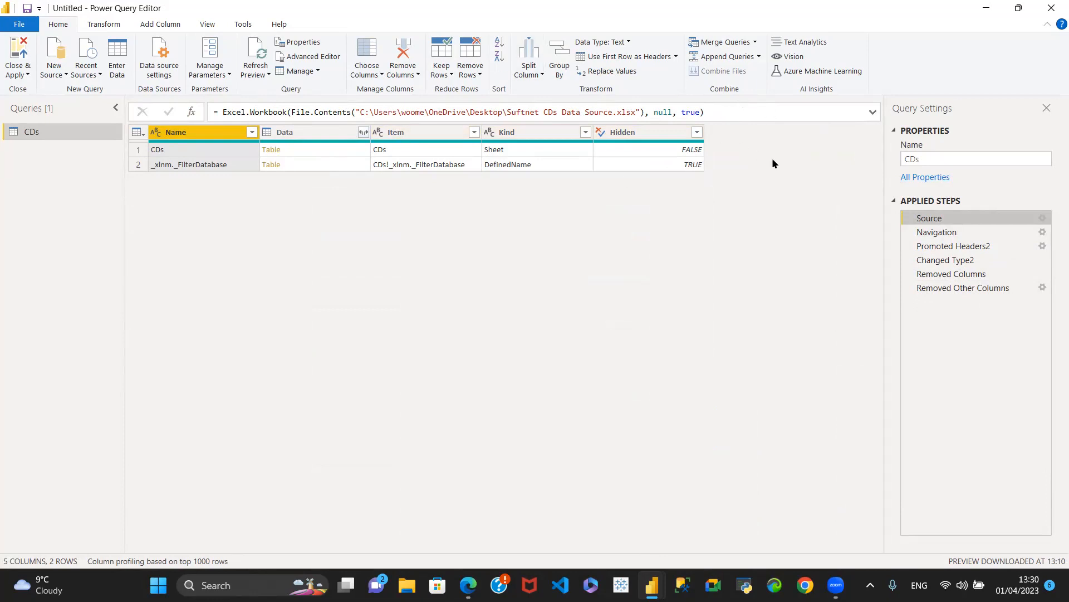
left_click(1048, 236)
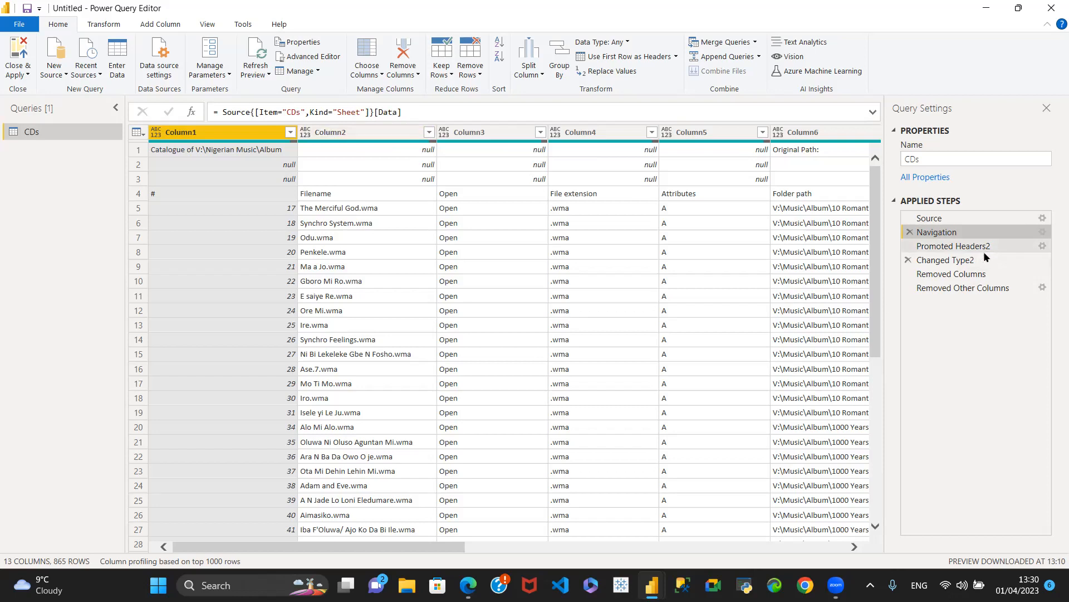
Step: Review the data and formulas at the Promoted Headers2, Changed Type2, Removed Columns and Removed Other Columns steps of CDs
left_click(1027, 245)
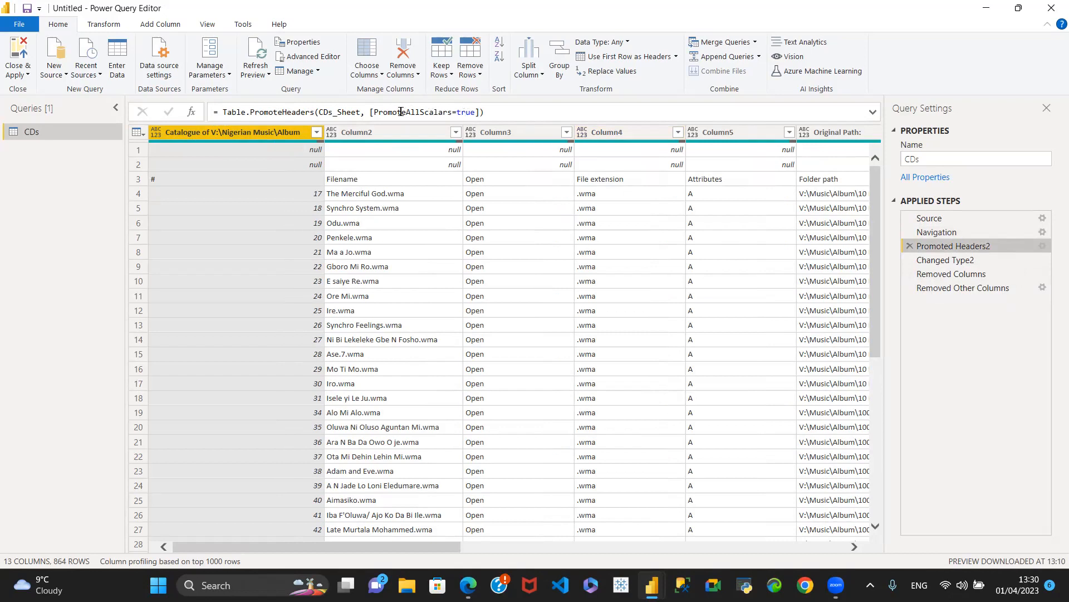
left_click(947, 260)
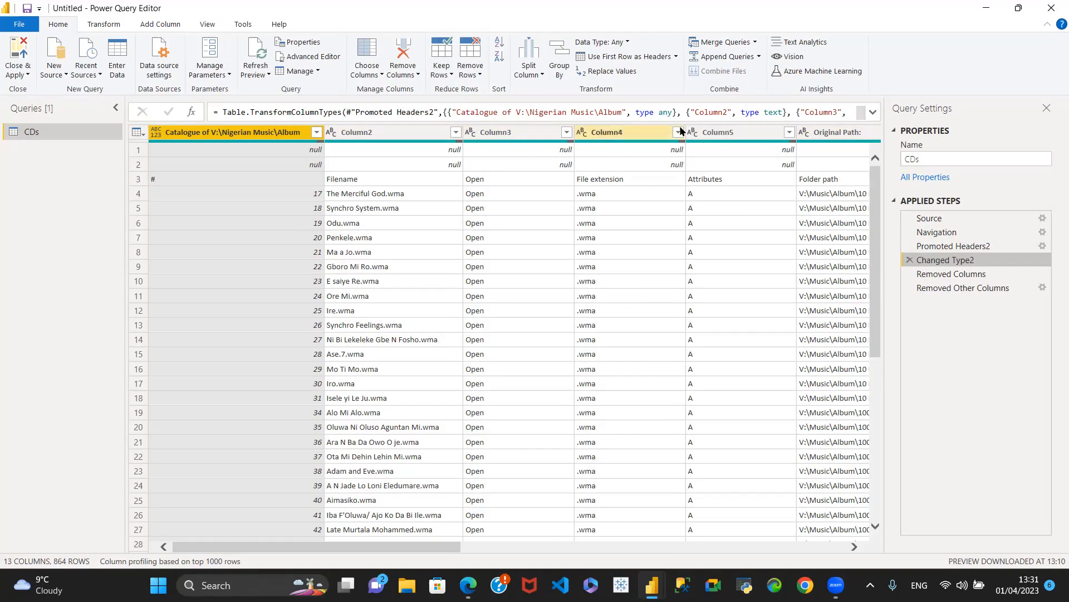
left_click(985, 274)
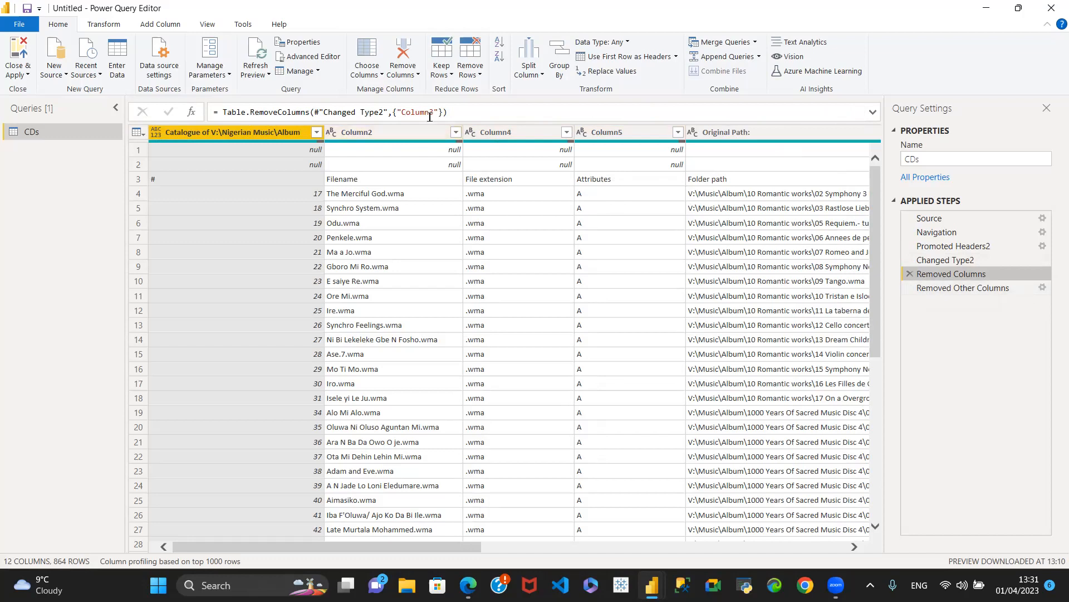
left_click(964, 288)
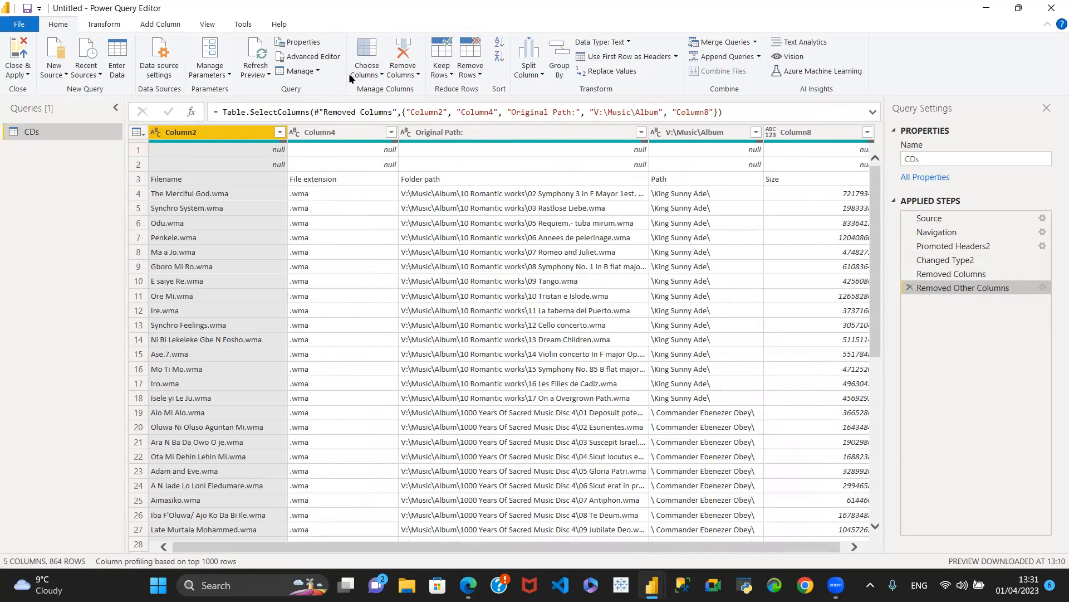
Step: Use Go to Column to locate V:\Music\Album in the CDs query and return the selection to Column2
left_click(368, 68)
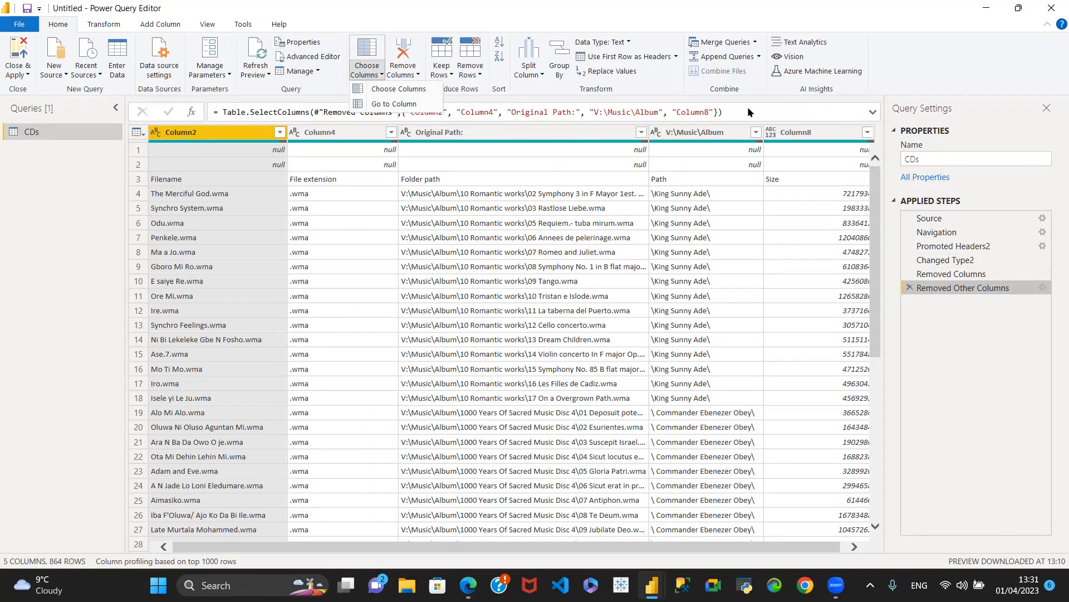
left_click(389, 105)
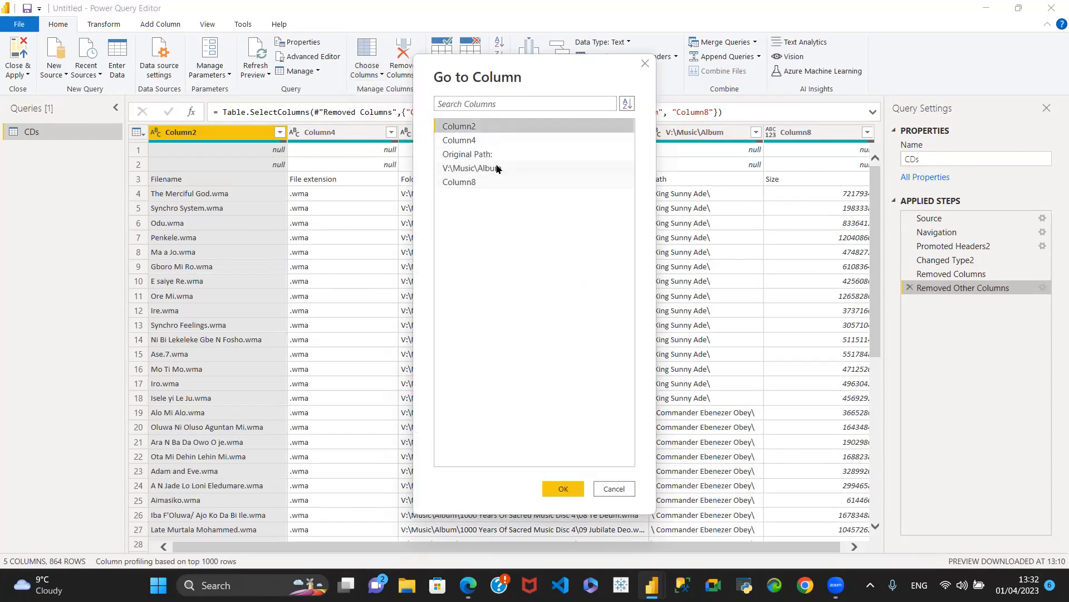
left_click(446, 169)
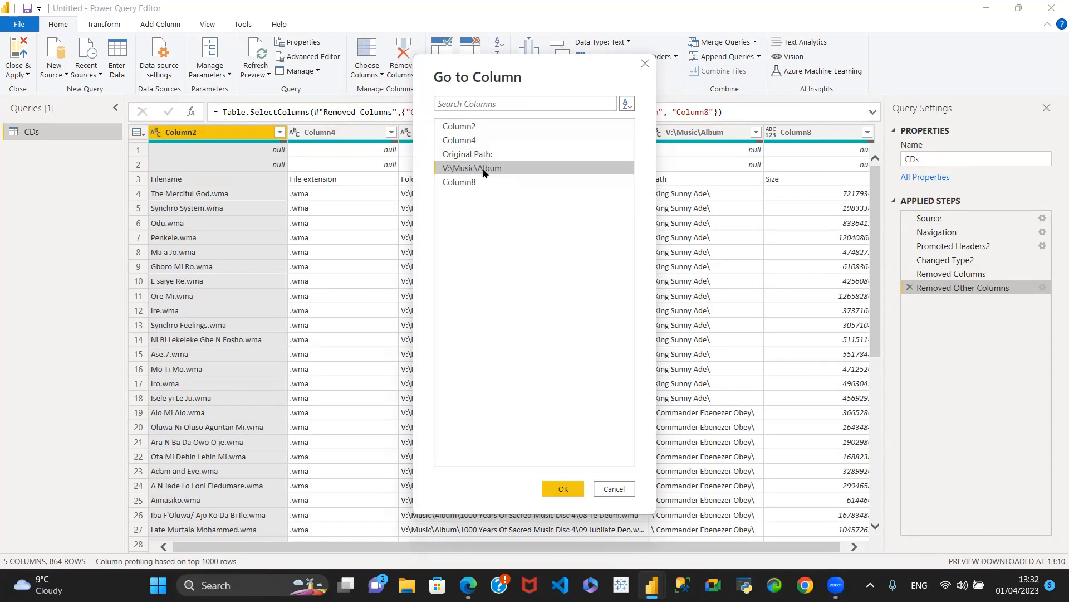
left_click(563, 489)
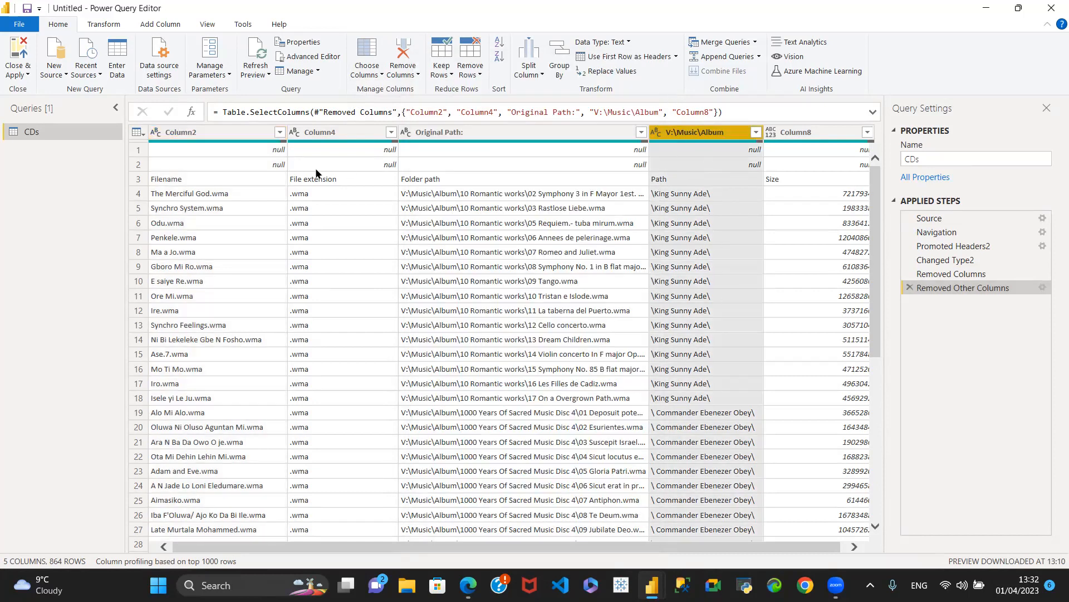
key("Left")
key("Left")
key("Left")
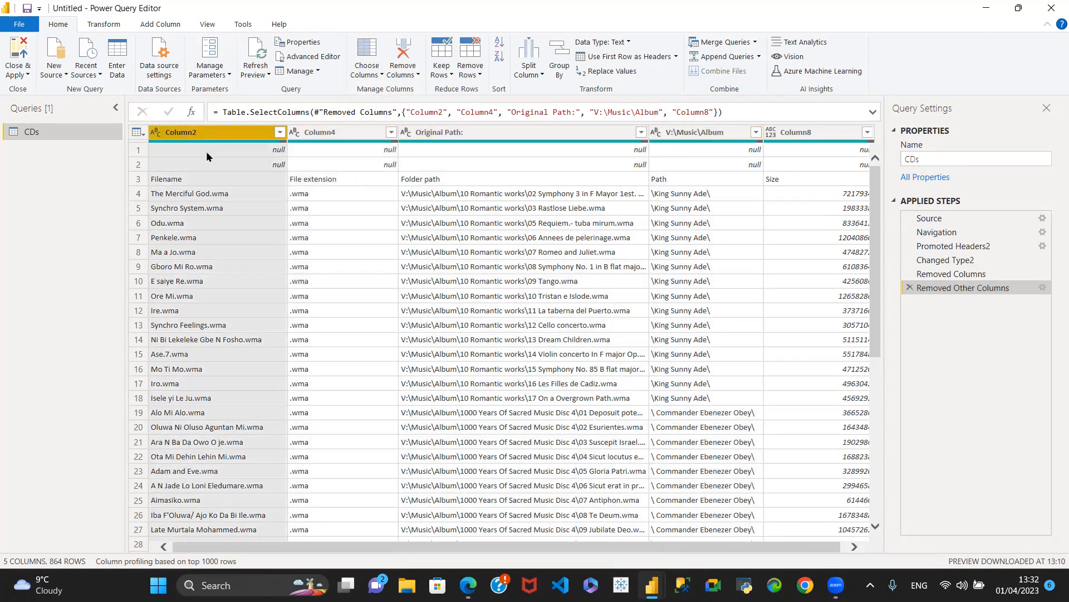
Step: Delete the applied steps Removed Columns, Removed Other Columns, Changed Type2 and Promoted Headers2 from the CDs query
left_click(909, 288)
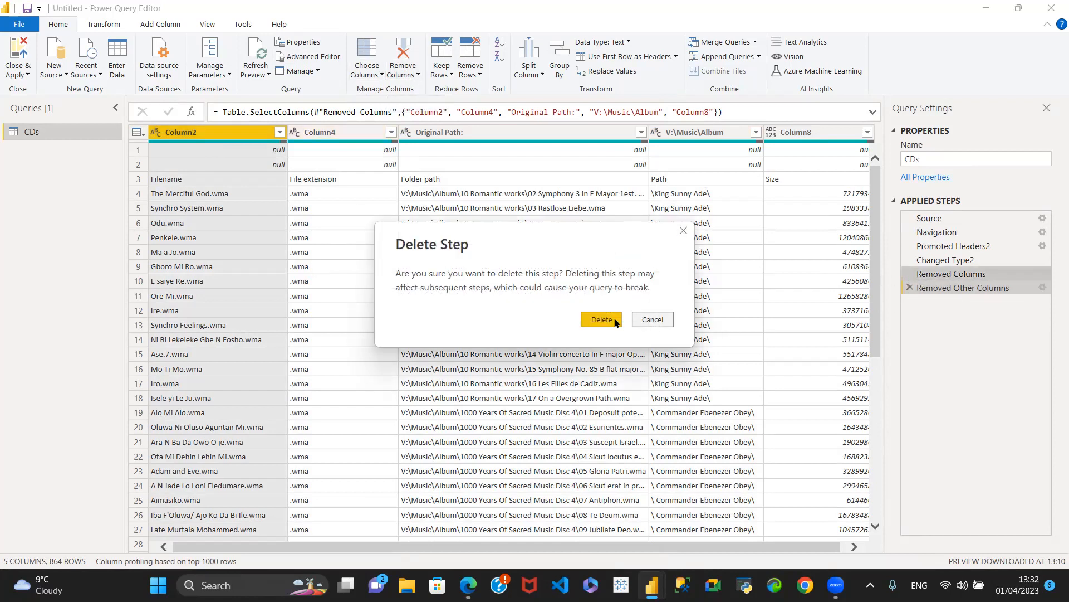
left_click(595, 322)
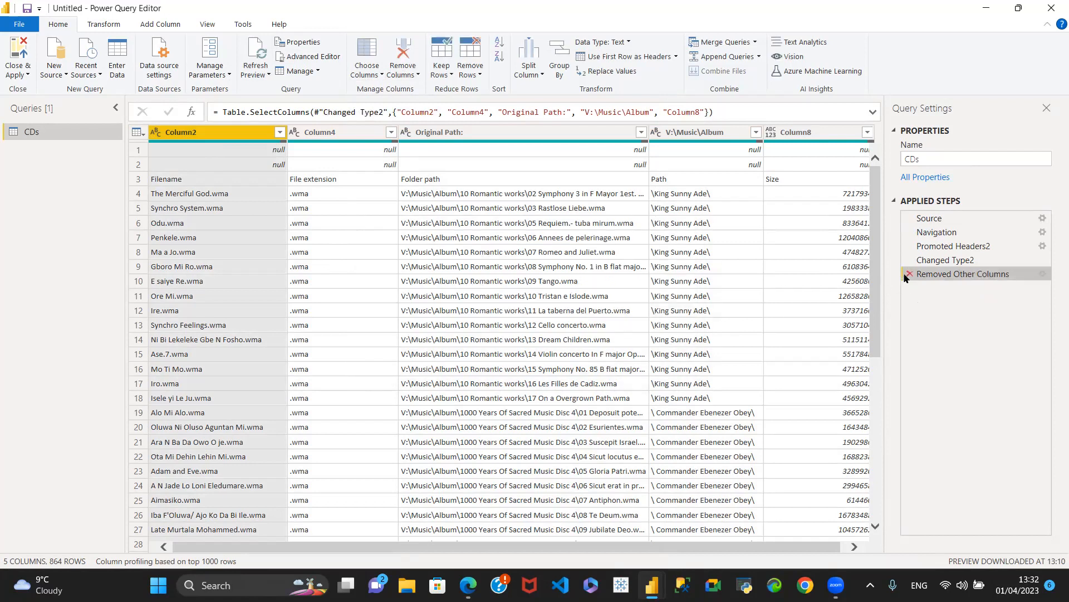
left_click(907, 274)
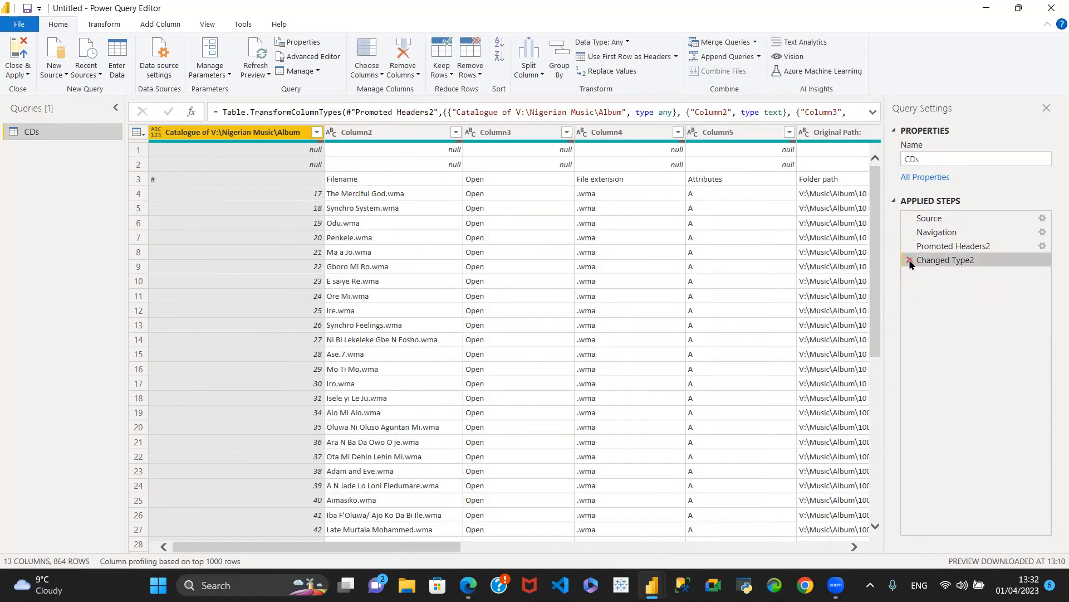
left_click(910, 261)
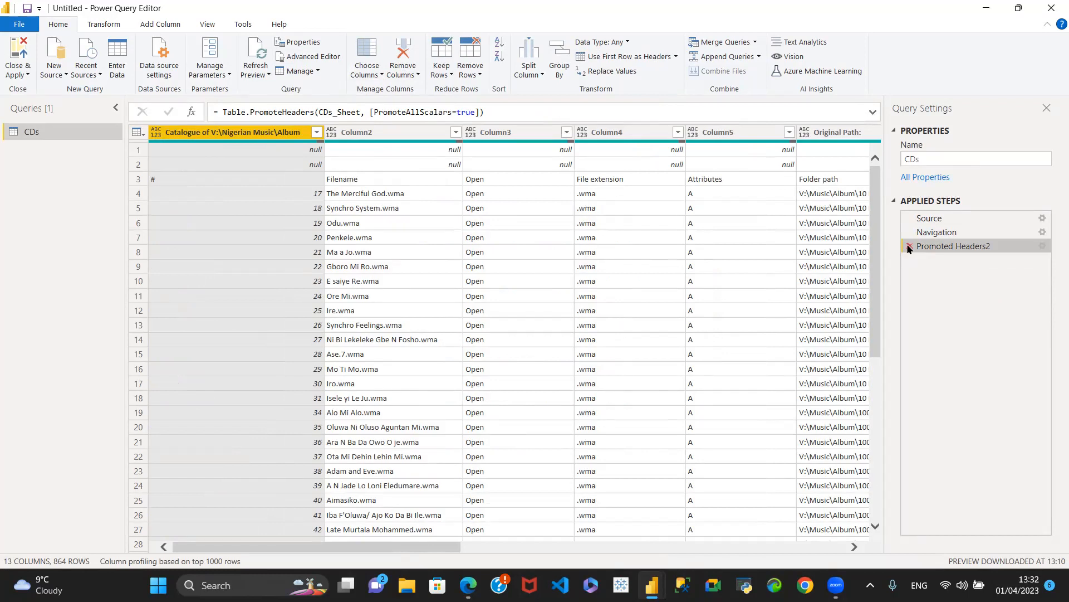
left_click(909, 245)
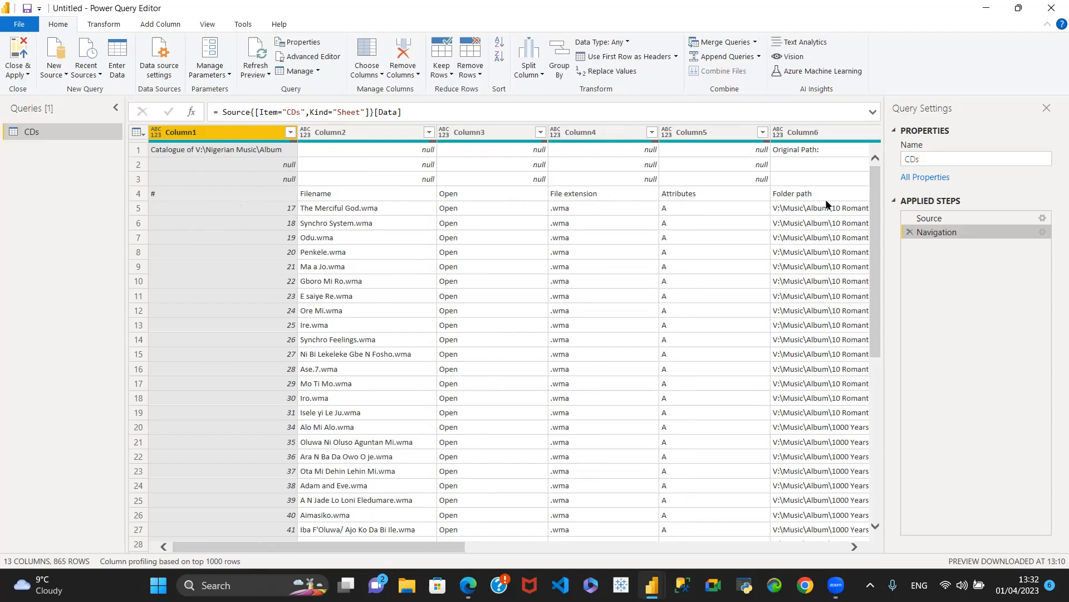
Step: Try keeping only the top 10 rows of the CDs query and delete the resulting applied step
left_click_drag(411, 550, 553, 549)
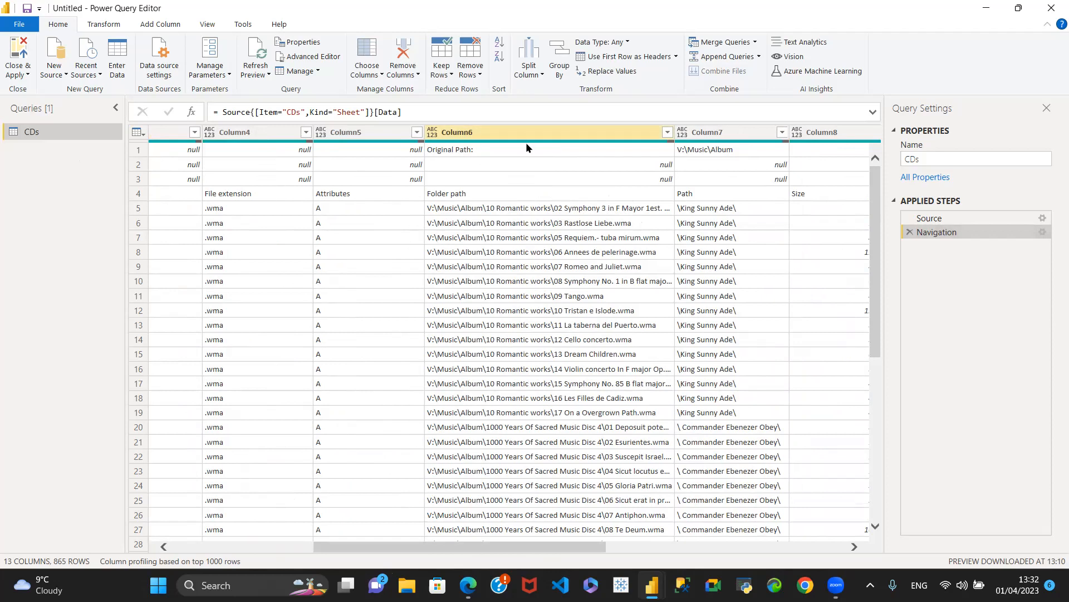
left_click_drag(467, 551, 327, 550)
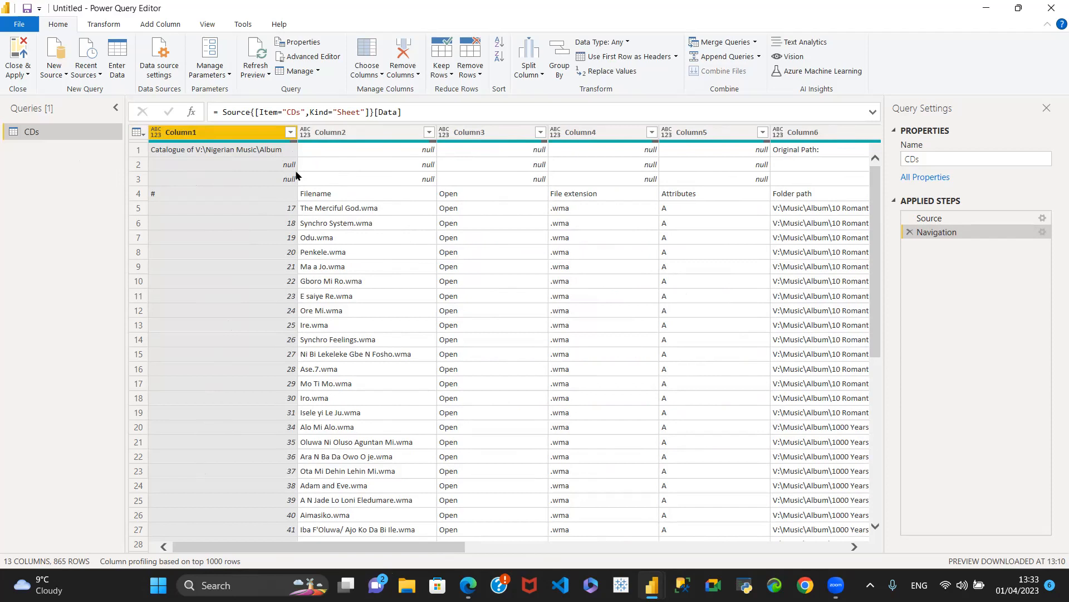
left_click(442, 77)
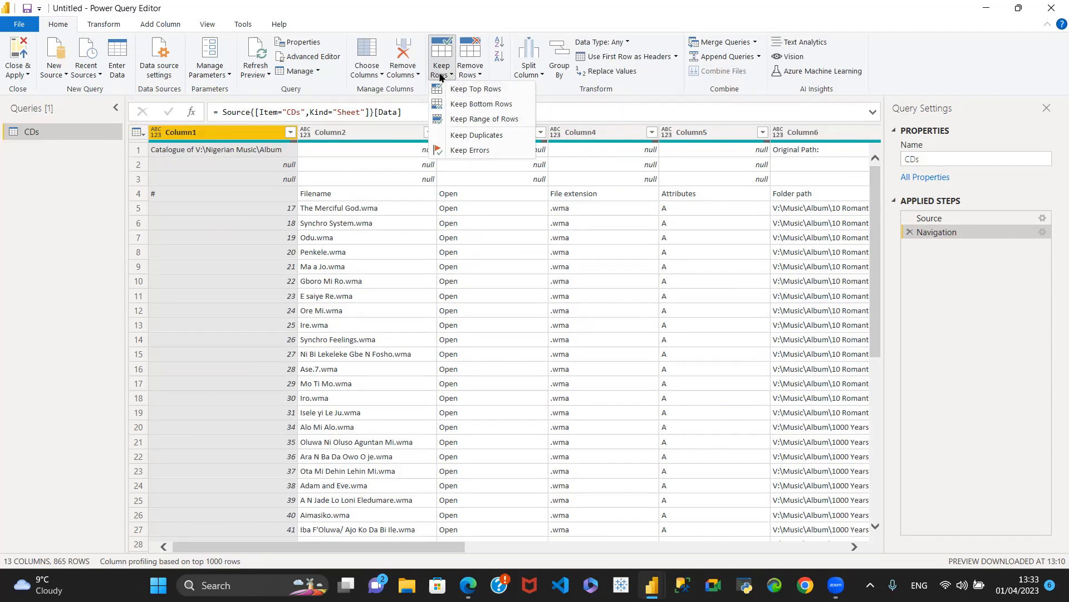
left_click(478, 90)
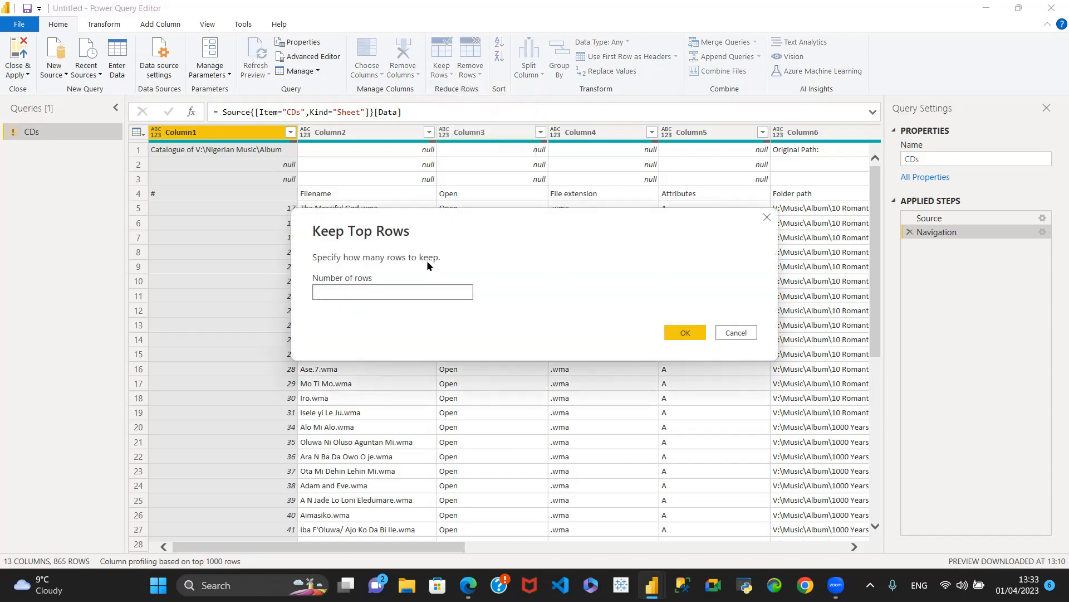
type("10")
left_click(685, 333)
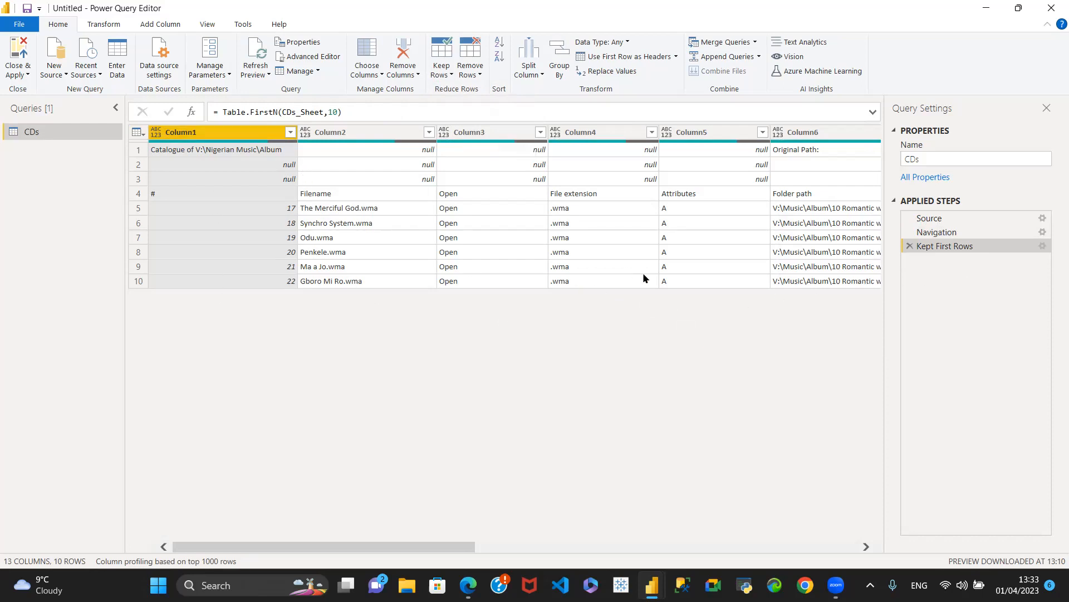
left_click(910, 246)
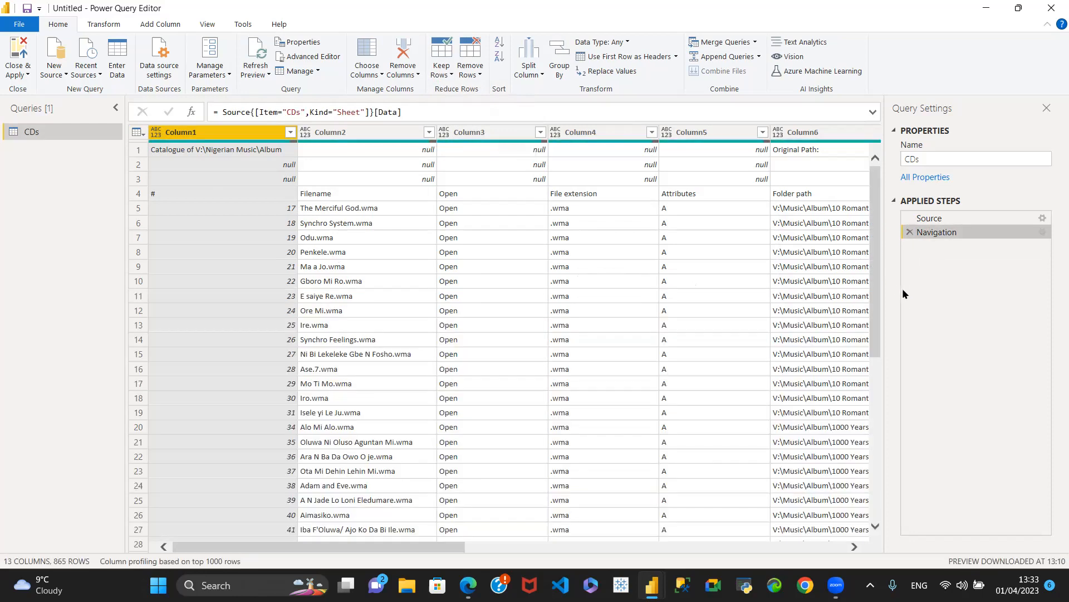
Step: Try keeping a range of 16 rows starting at row 5 in CDs and delete the resulting applied step
left_click(440, 74)
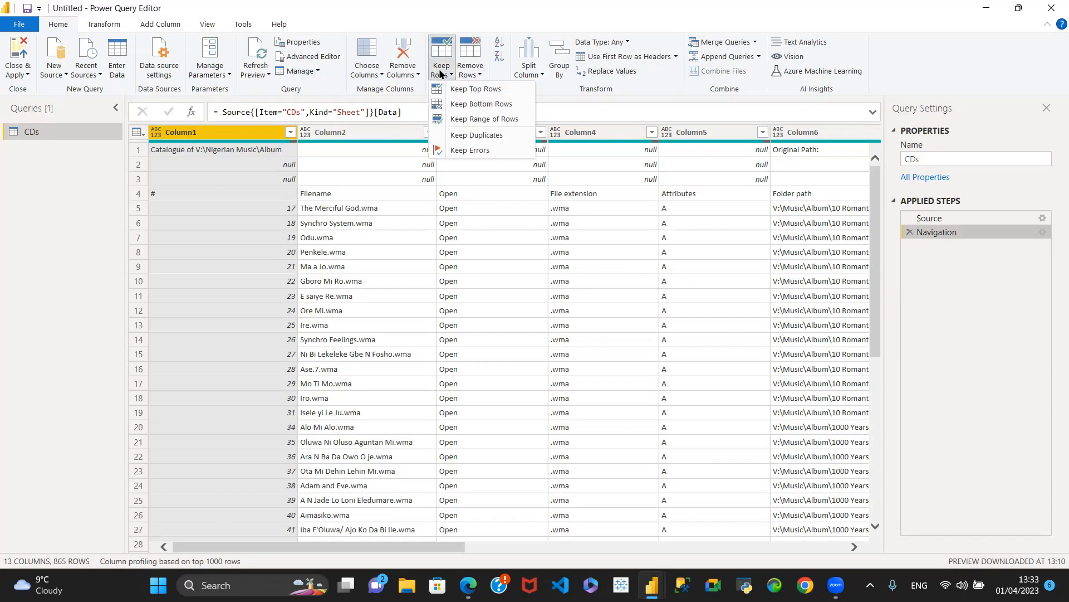
left_click(496, 119)
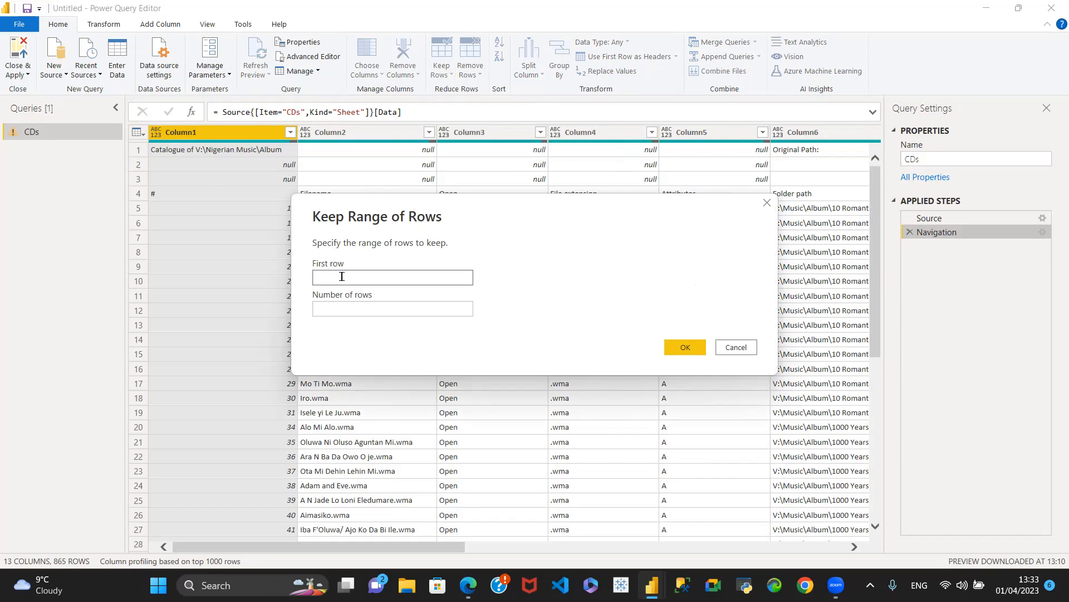
type("5")
left_click(368, 310)
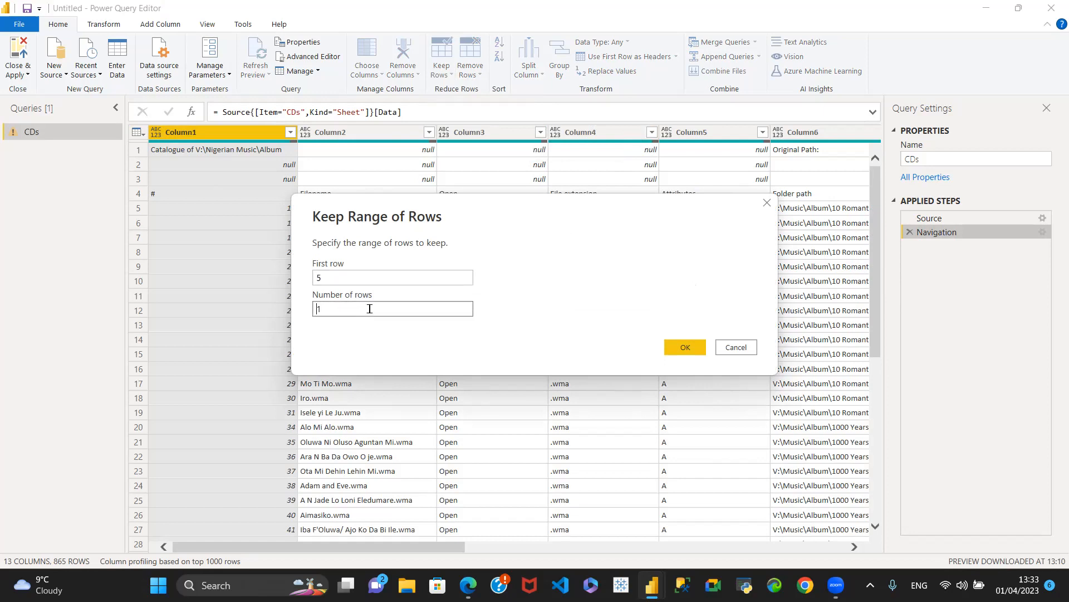
left_click(686, 348)
left_click(686, 348)
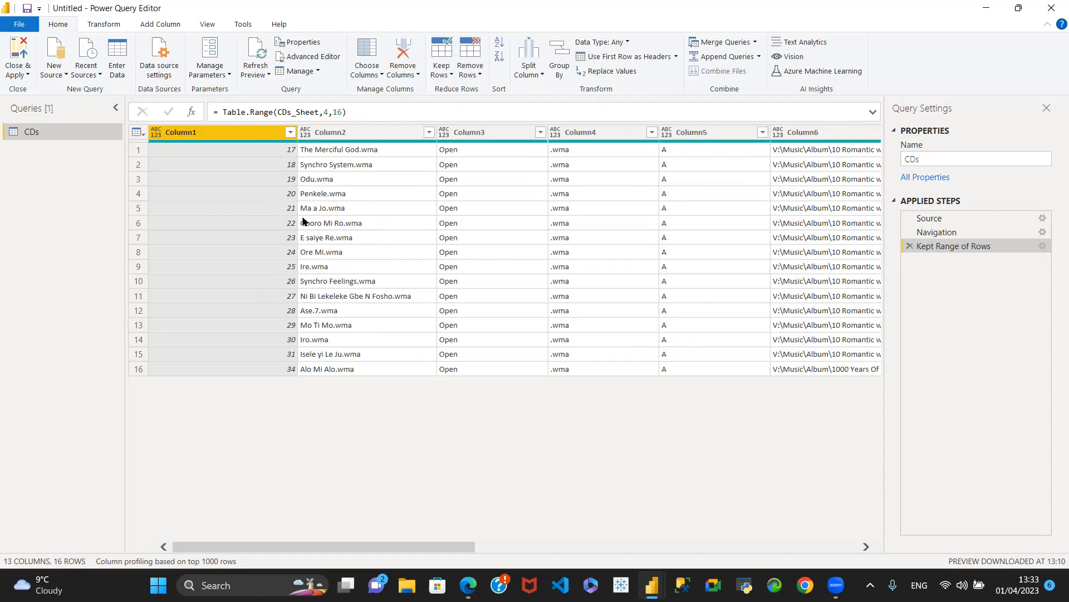
left_click(909, 246)
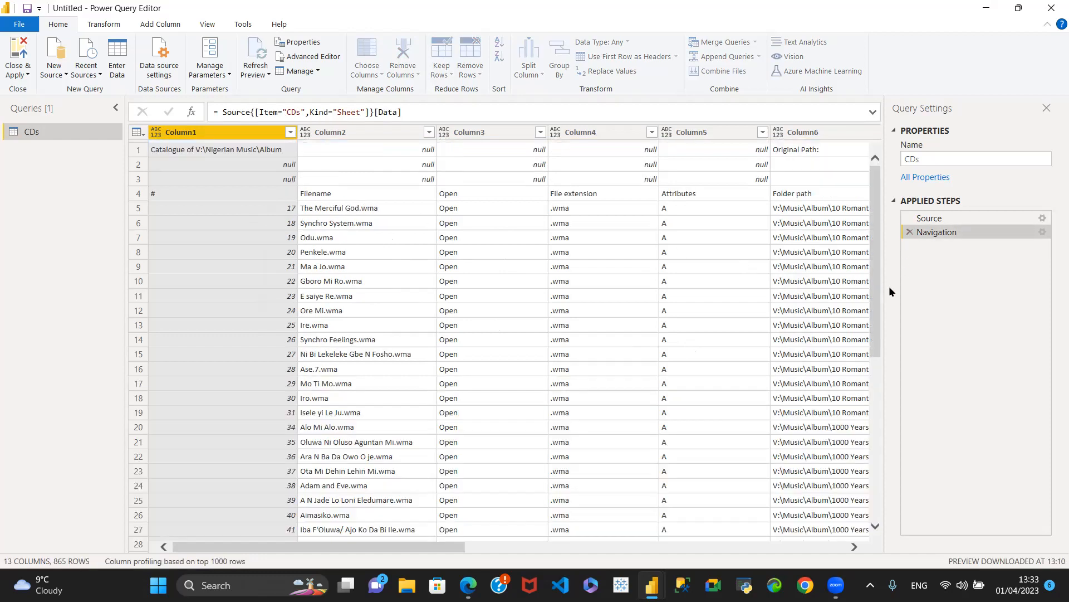
Step: Remove the top 3 rows of the CDs query and use the first remaining row as headers
left_click(440, 71)
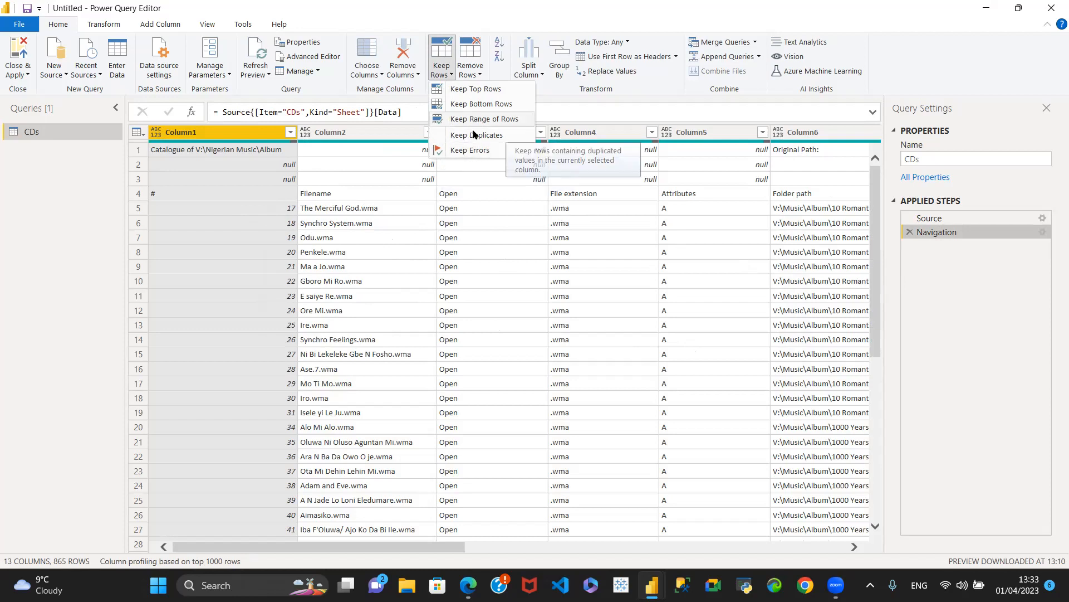
left_click(477, 69)
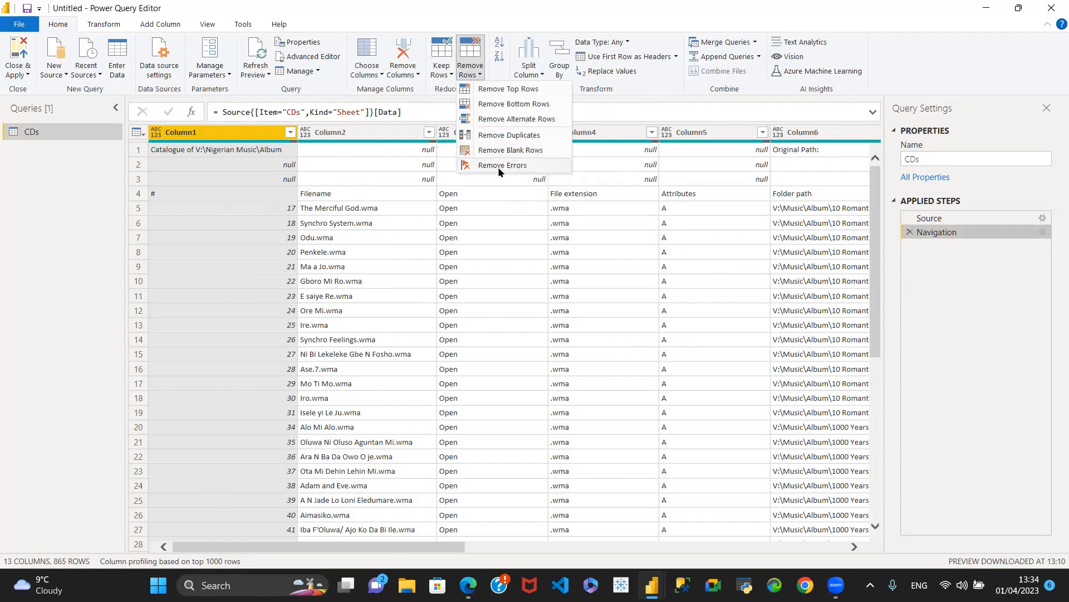
left_click(498, 89)
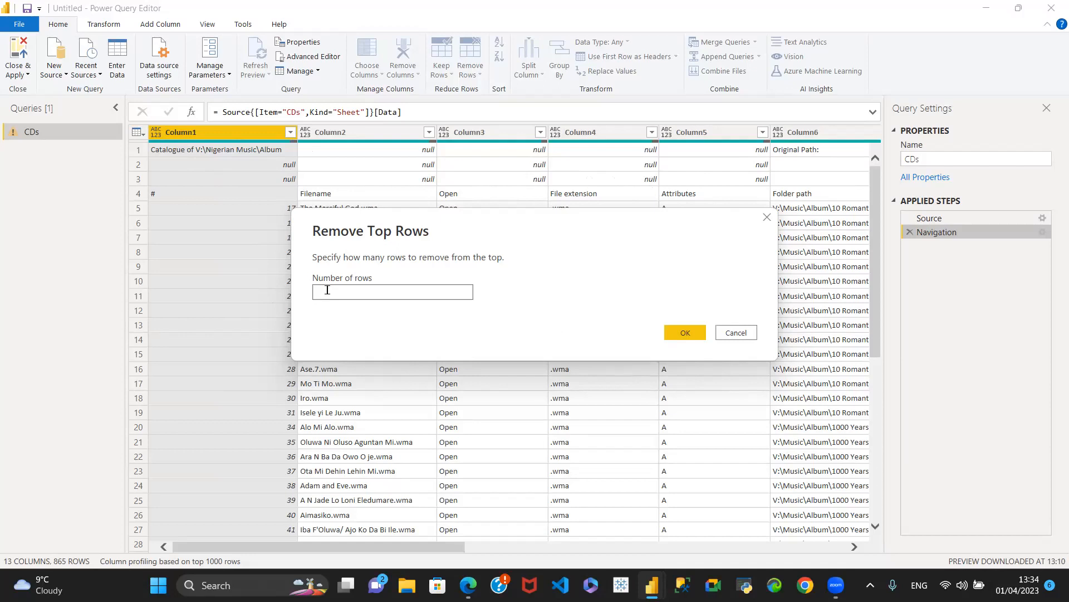
type("3")
left_click(696, 331)
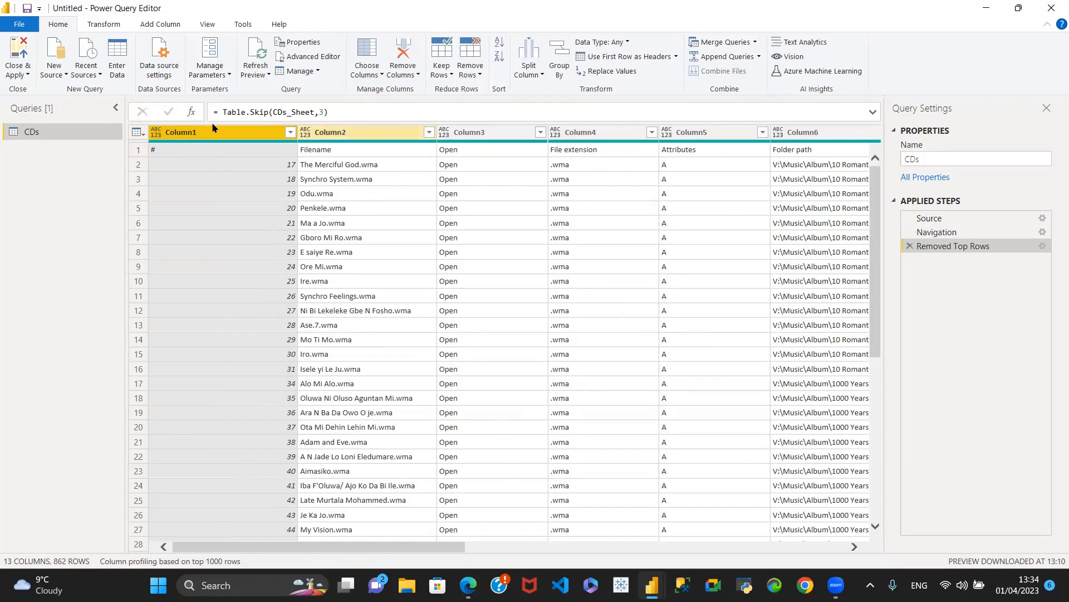
left_click(138, 133)
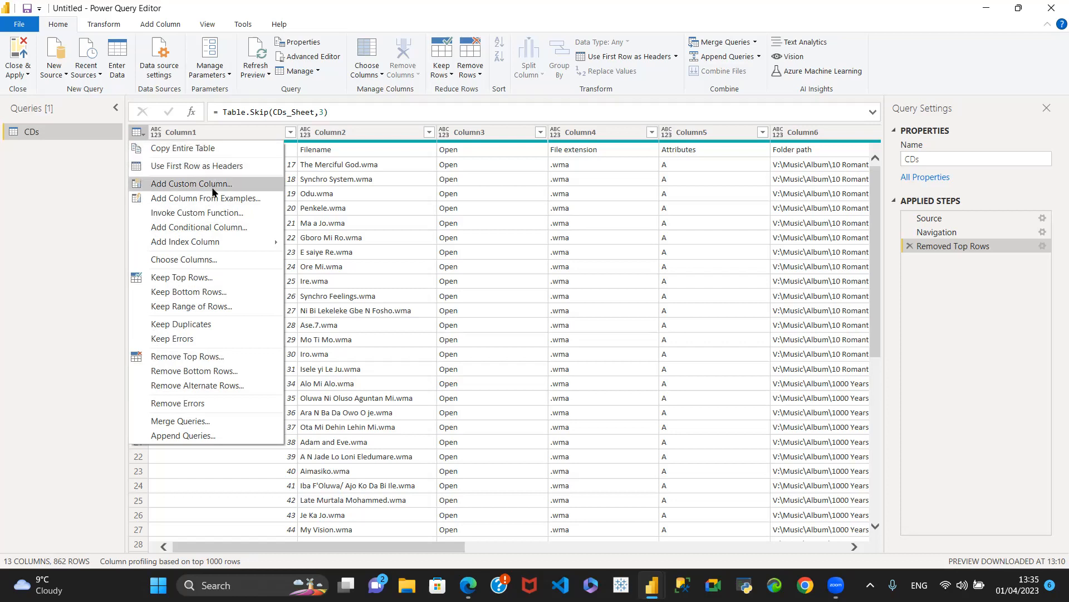
left_click(196, 168)
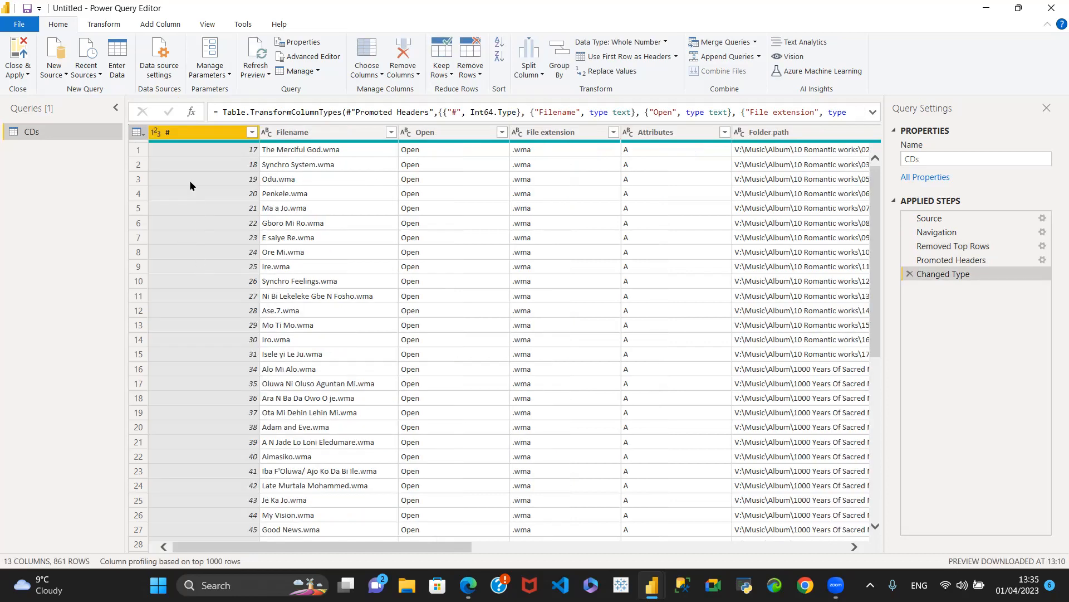
Step: Try using the headers as the first row and delete the resulting Changed Type1 and Demoted Headers steps
left_click(677, 57)
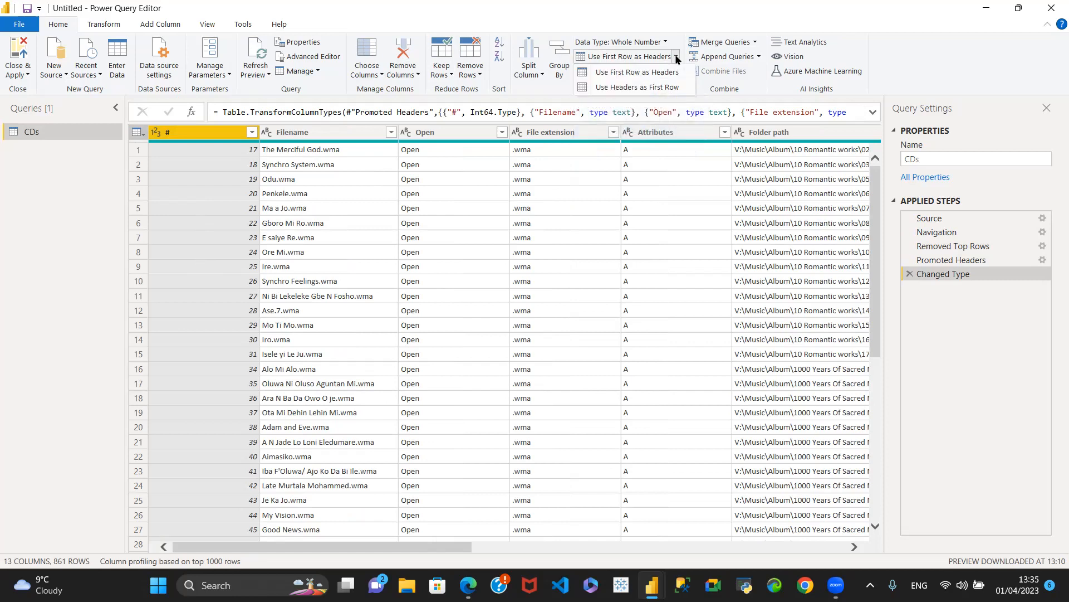
left_click(642, 89)
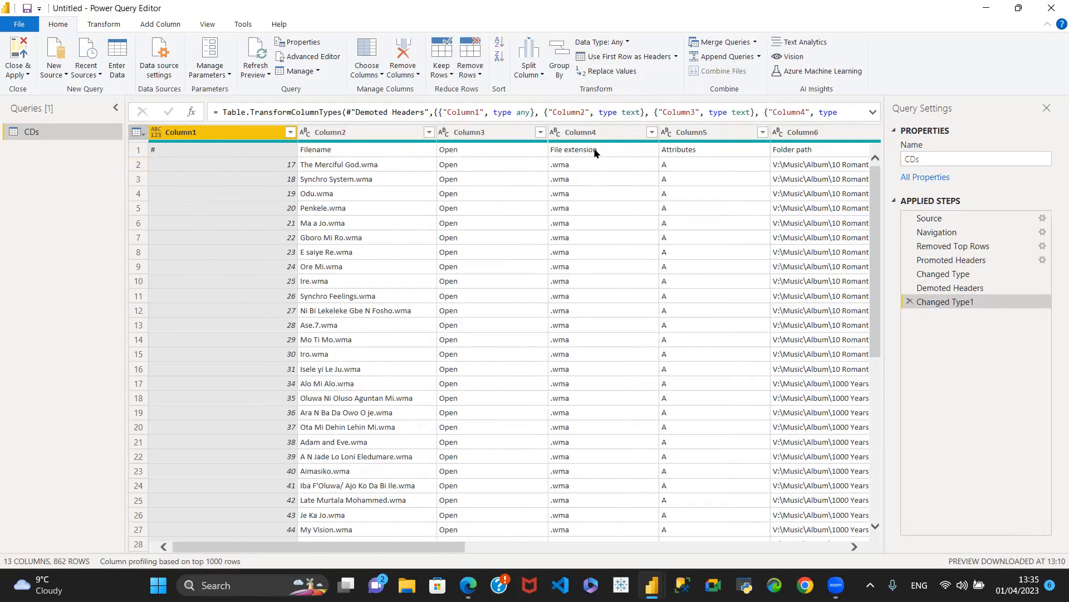
left_click(910, 301)
left_click(910, 288)
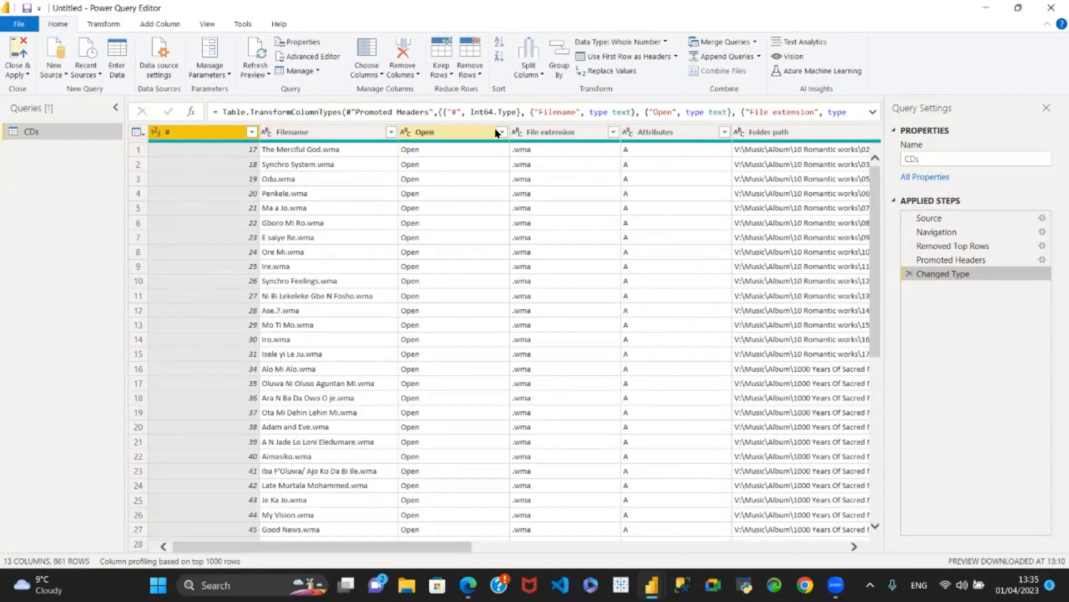
Step: Check the distinct values in the Indent and Folder column filters, accepting each filter with all values selected
left_click_drag(341, 548, 565, 553)
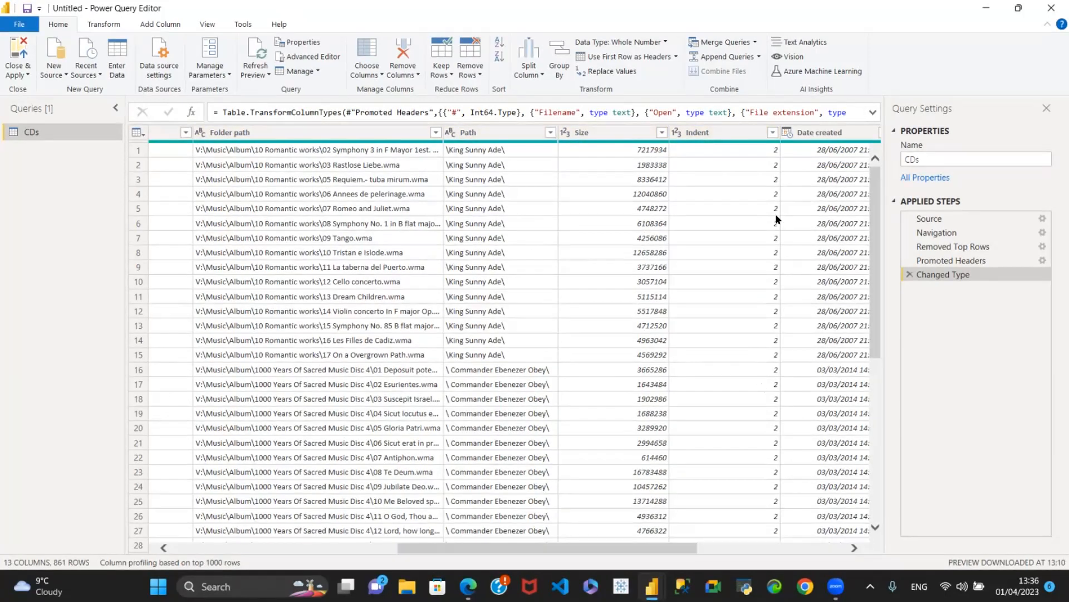
left_click(772, 131)
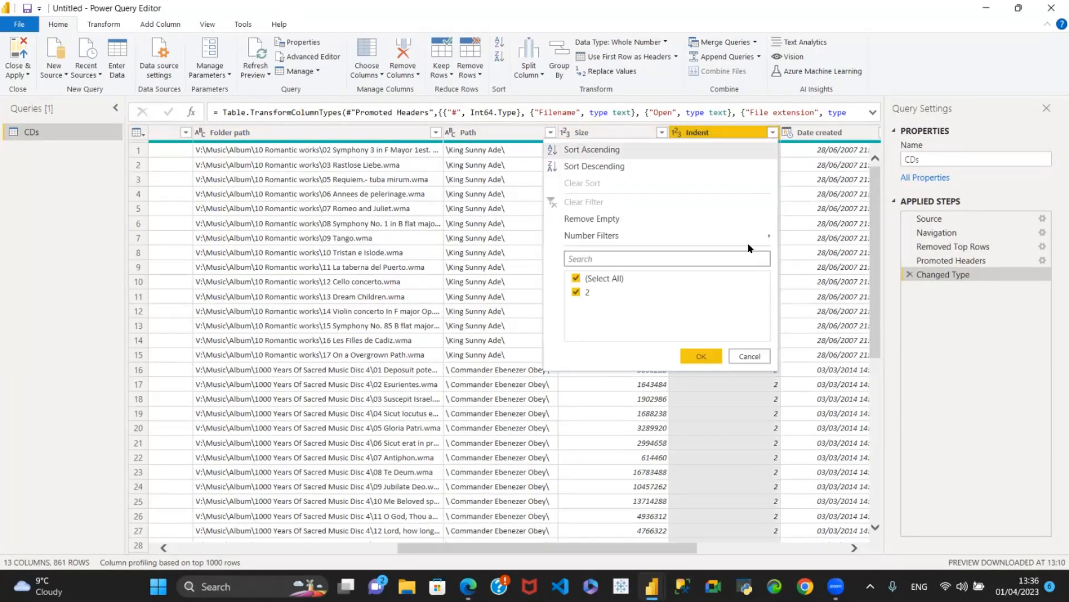
left_click(701, 357)
left_click_drag(636, 548, 799, 474)
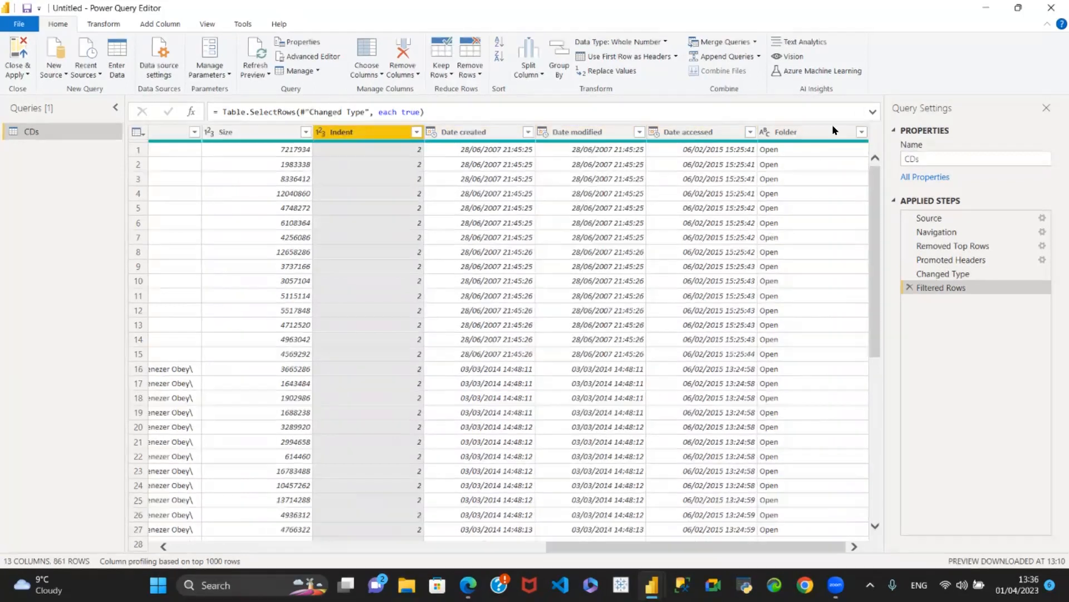
left_click(863, 133)
left_click(863, 133)
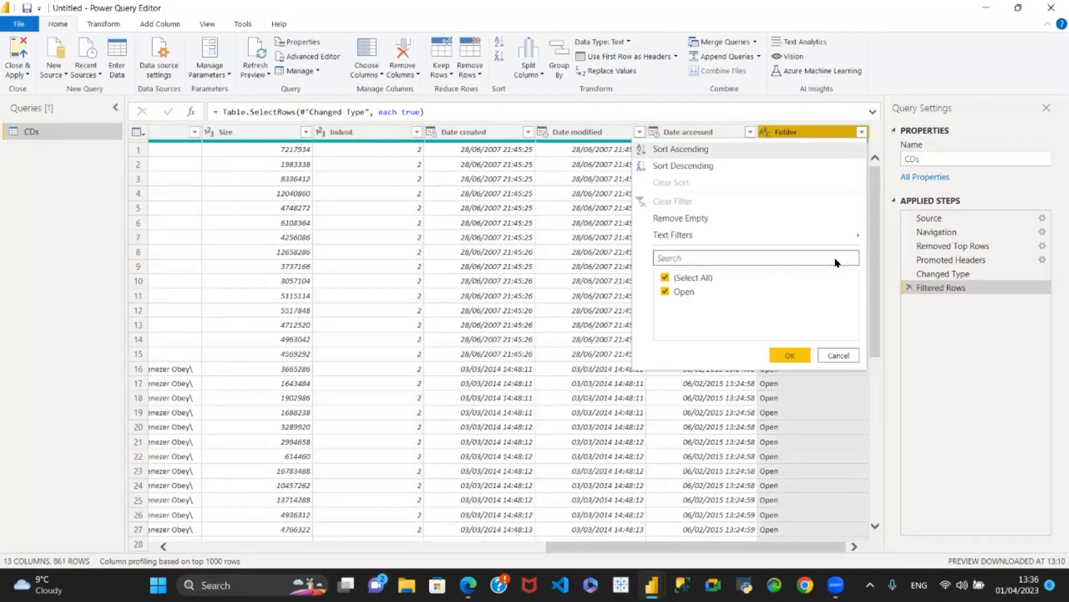
left_click(785, 356)
left_click_drag(675, 548, 309, 554)
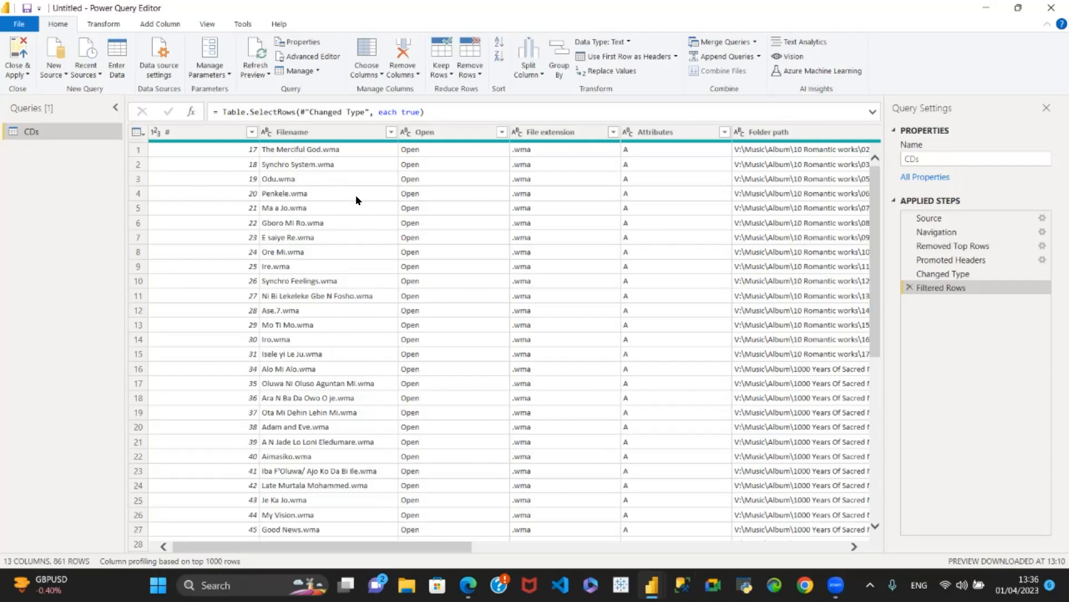
left_click_drag(337, 549, 303, 552)
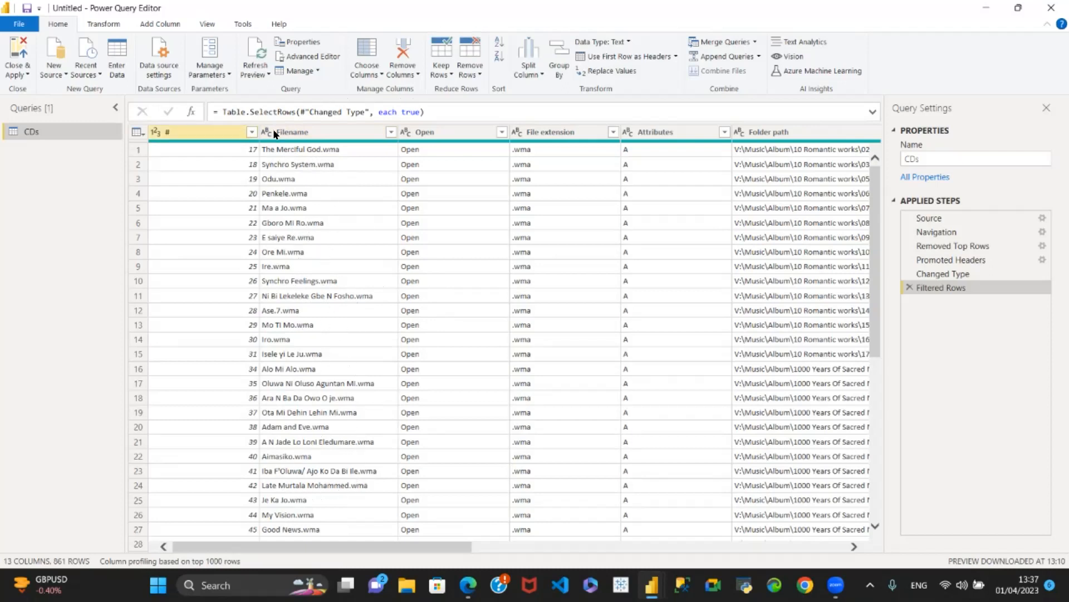
Step: Rename the Filename column as Album Names
double_click(304, 130)
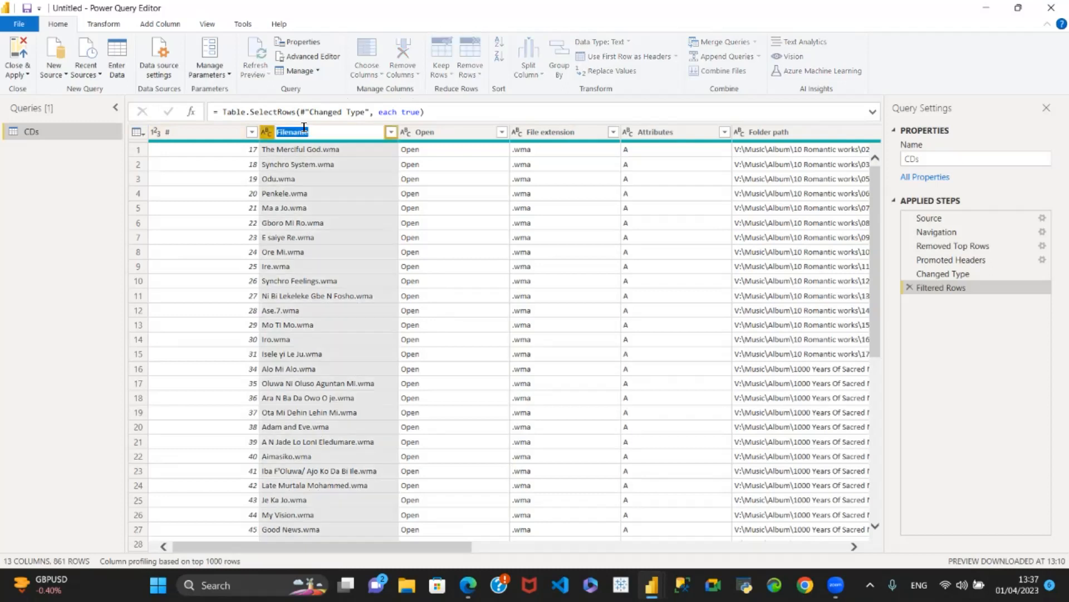
left_click(315, 132)
left_click_drag(325, 134, 264, 135)
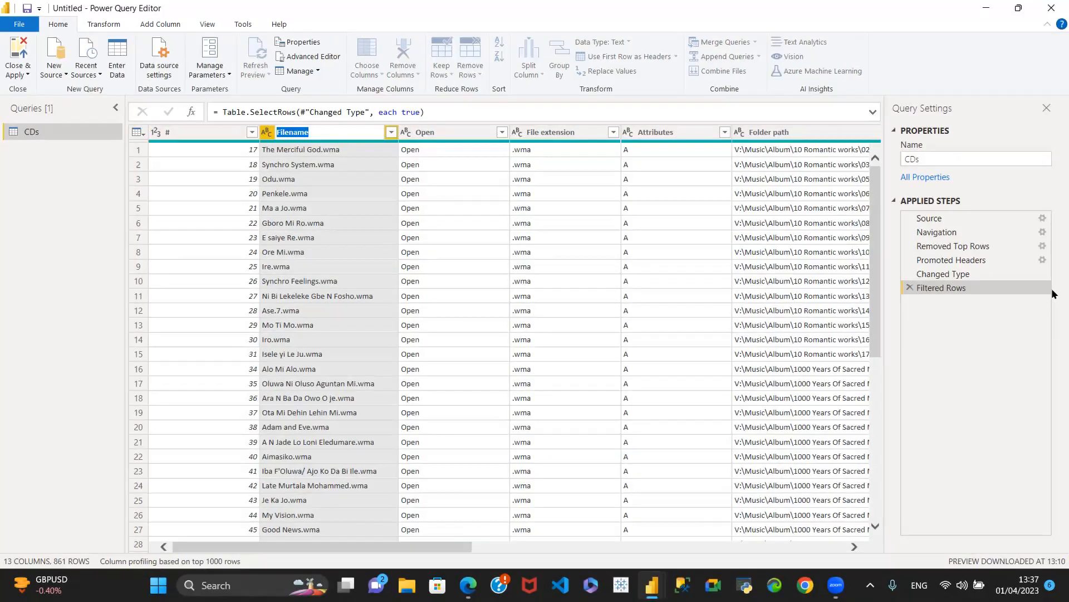
type("Album Names")
key("Return")
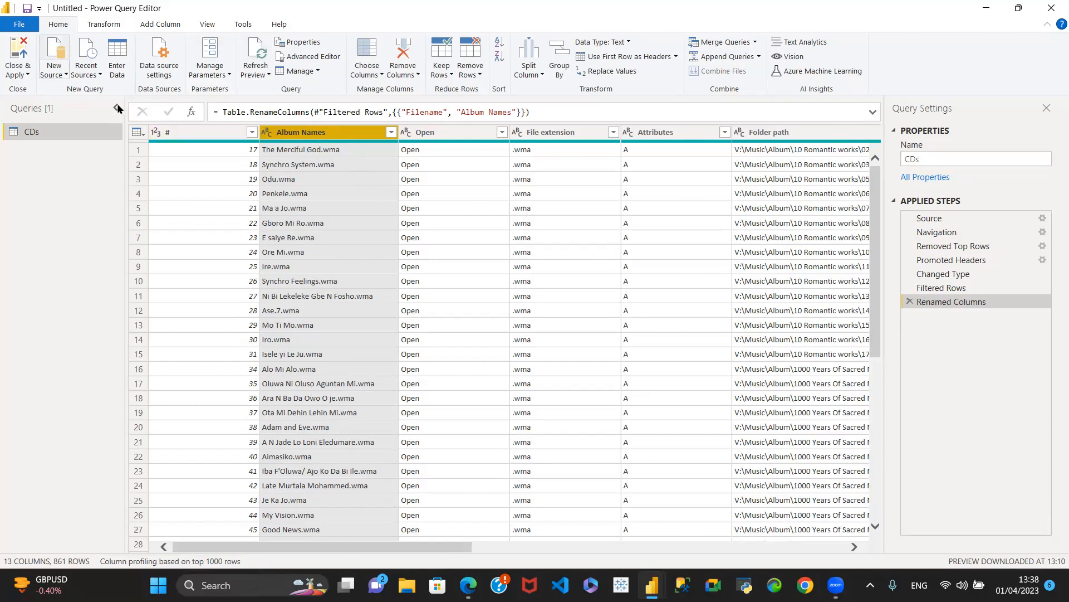
Step: Split the Album Names column into columns by the custom delimiter "." at the right-most delimiter
left_click(538, 72)
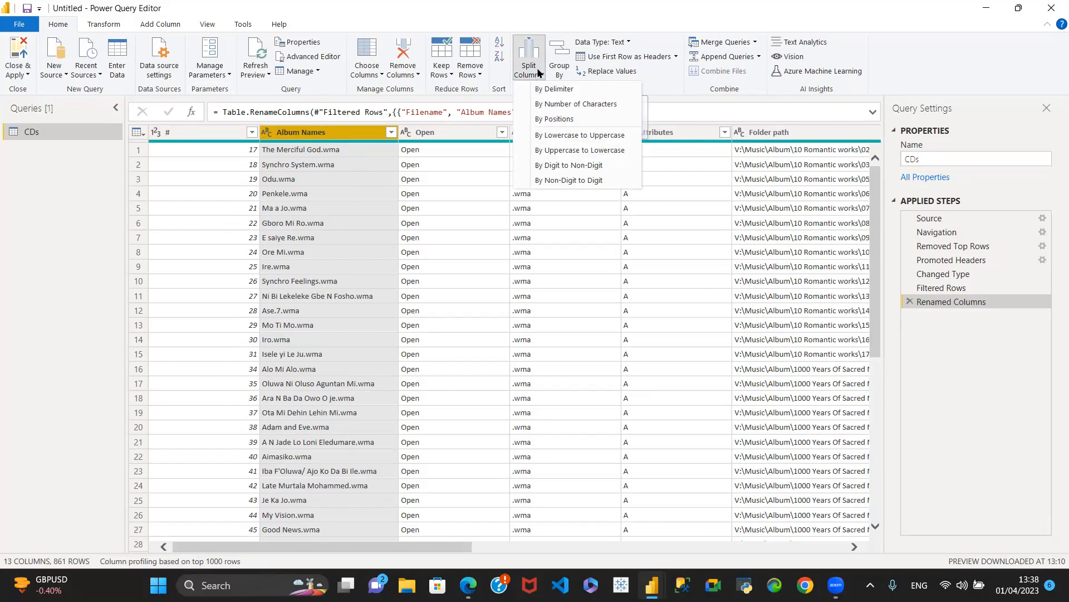
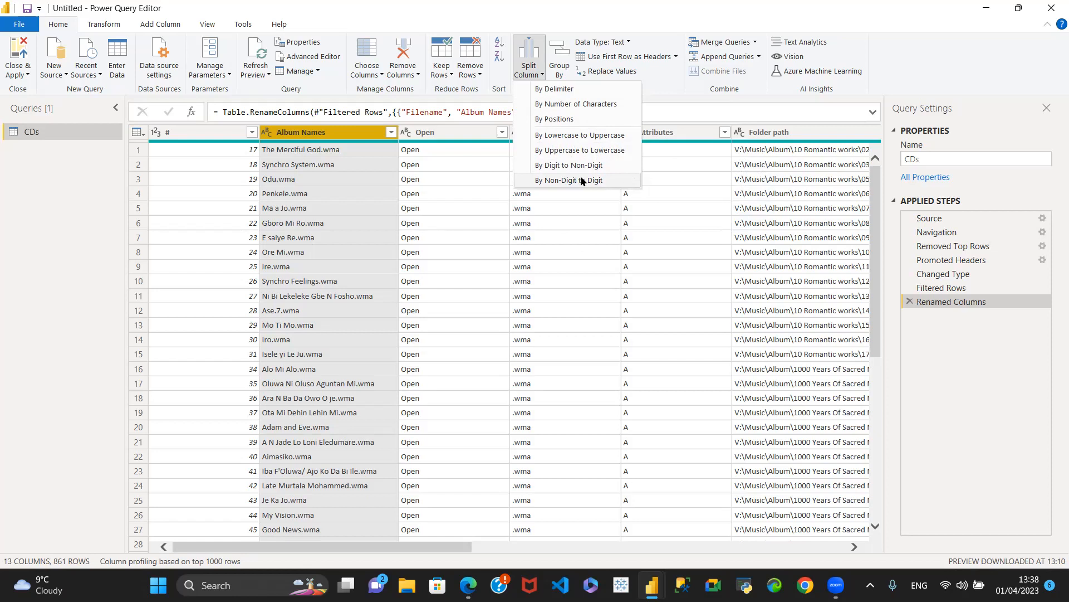
left_click(571, 90)
left_click(343, 222)
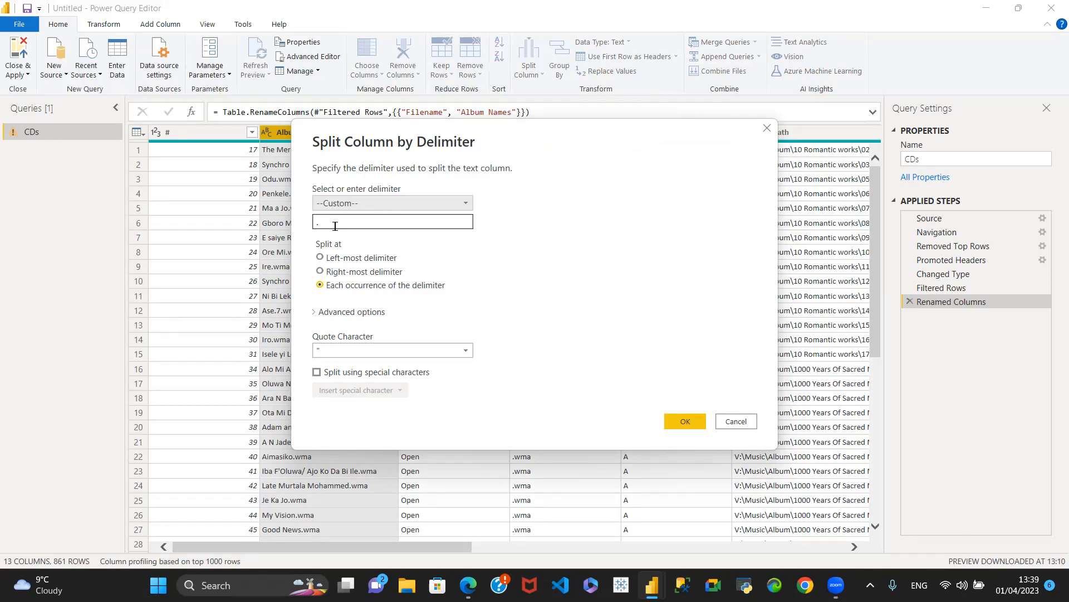
left_click(464, 202)
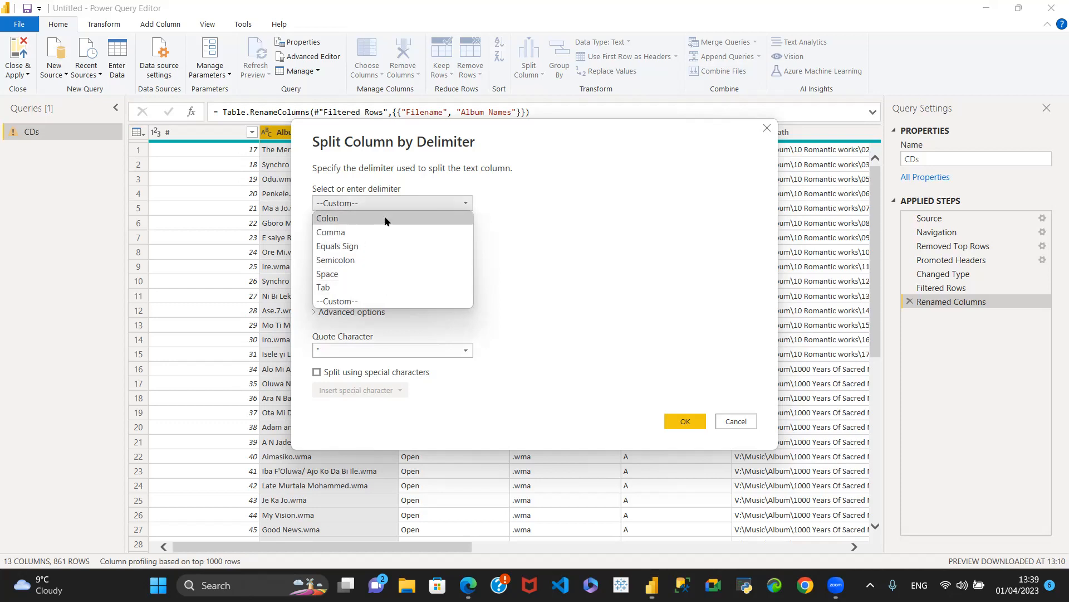
left_click(558, 265)
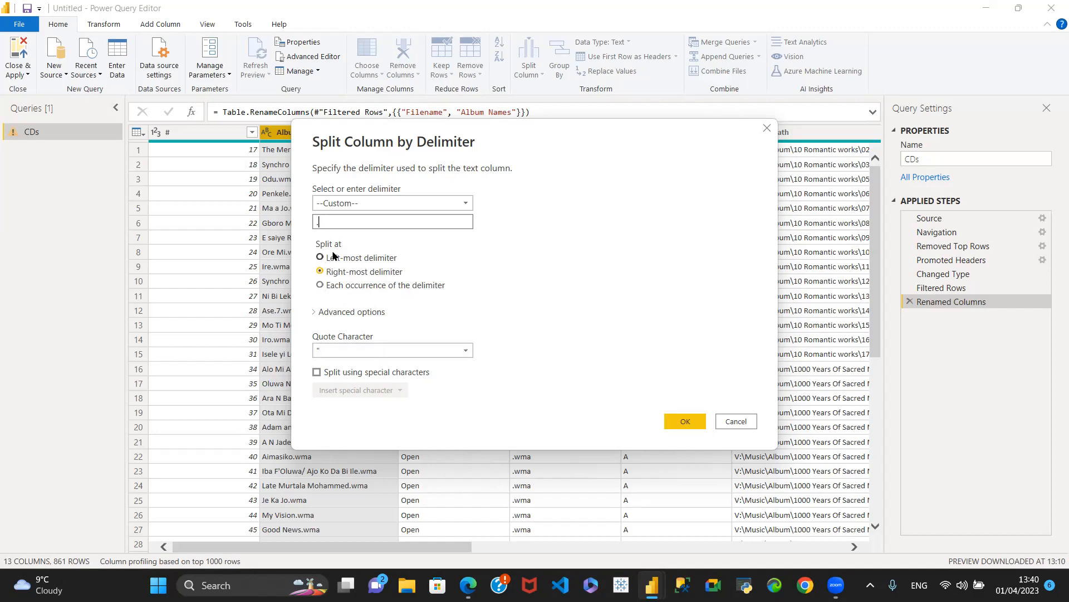
left_click(315, 313)
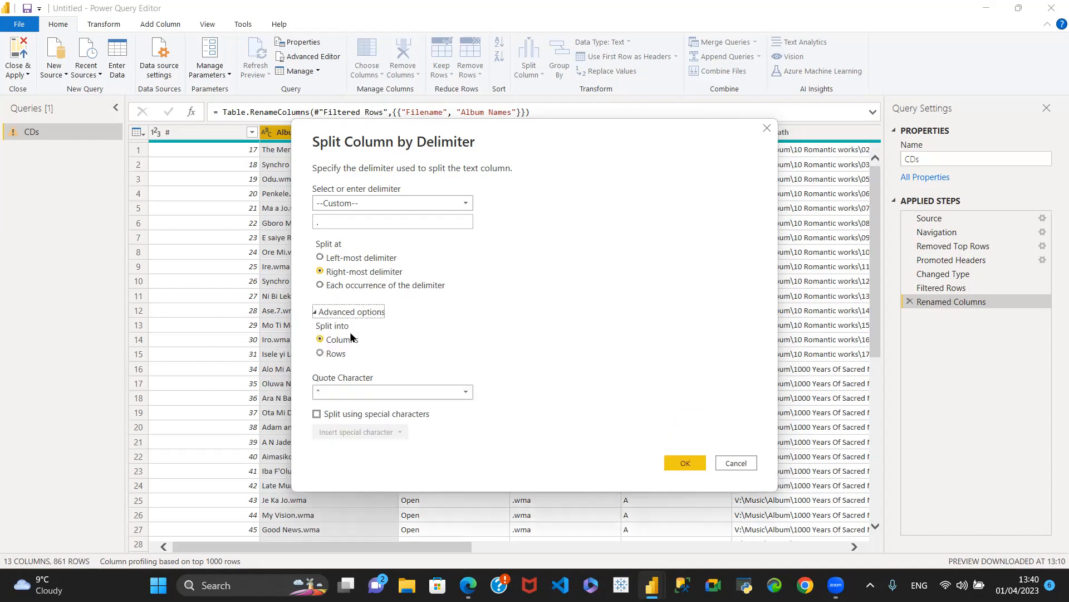
left_click(317, 313)
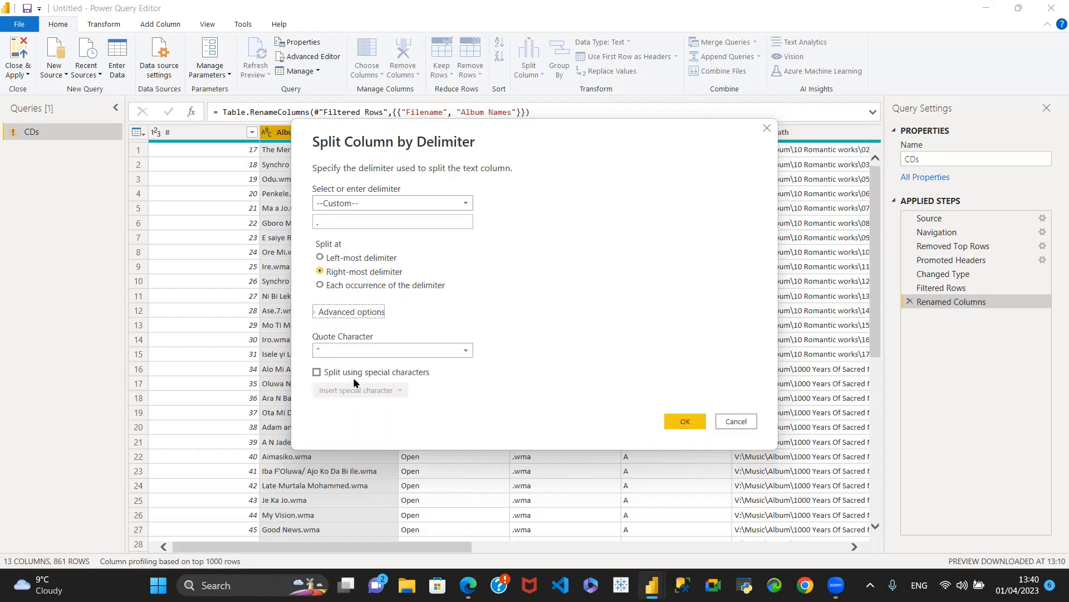
left_click(684, 421)
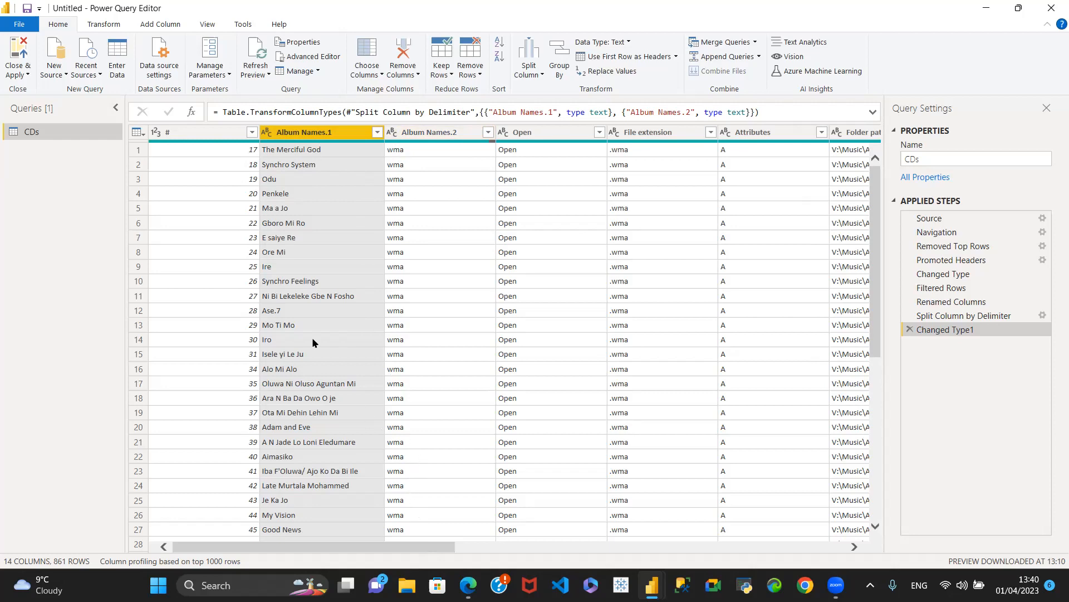
Step: Examine the split album names and compare the filter values of Album Names.2 and File extension, accepting both filters with all values selected
scroll(313, 325, "down", 5)
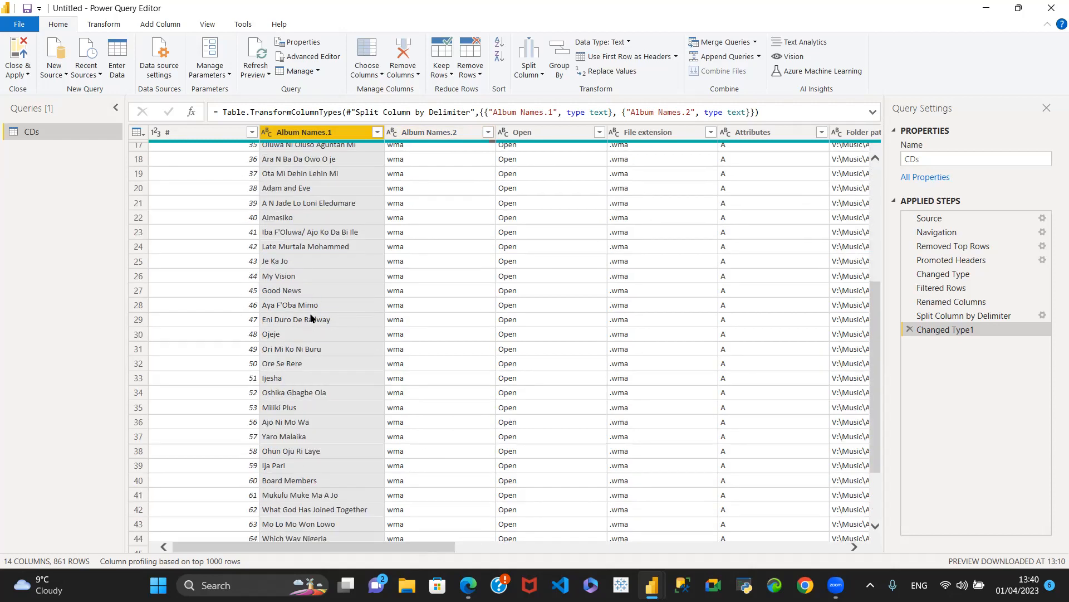
scroll(311, 319, "down", 15)
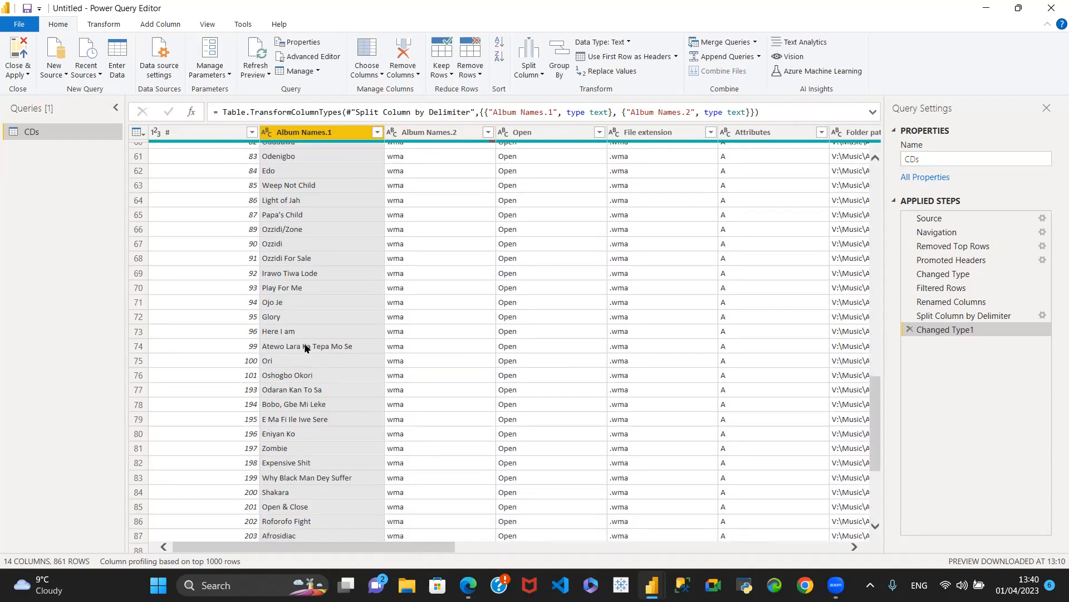
scroll(305, 347, "down", 4)
scroll(308, 424, "up", 20)
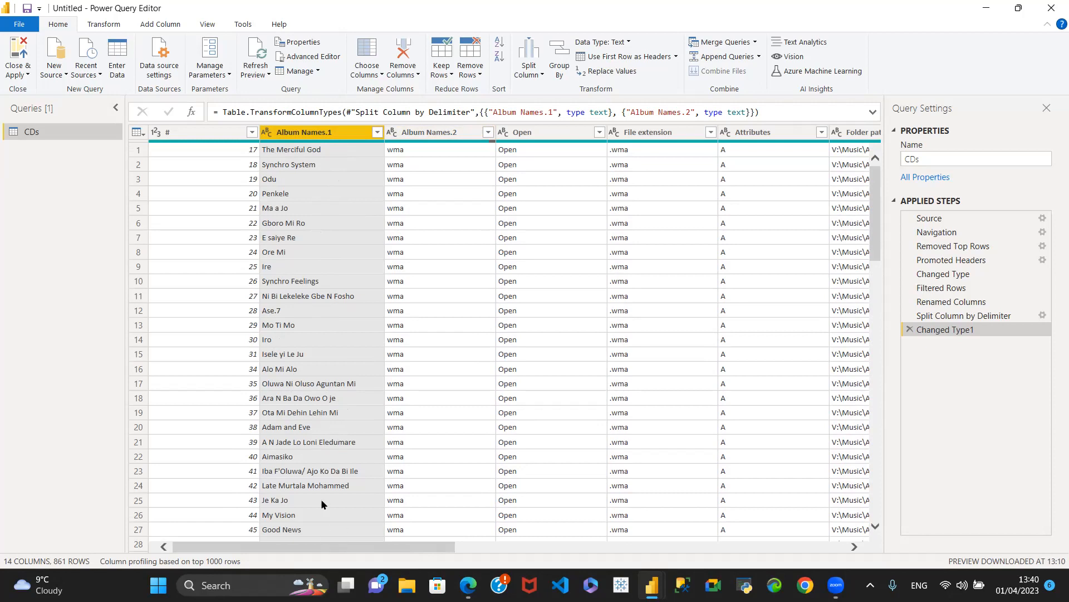
scroll(334, 390, "down", 4)
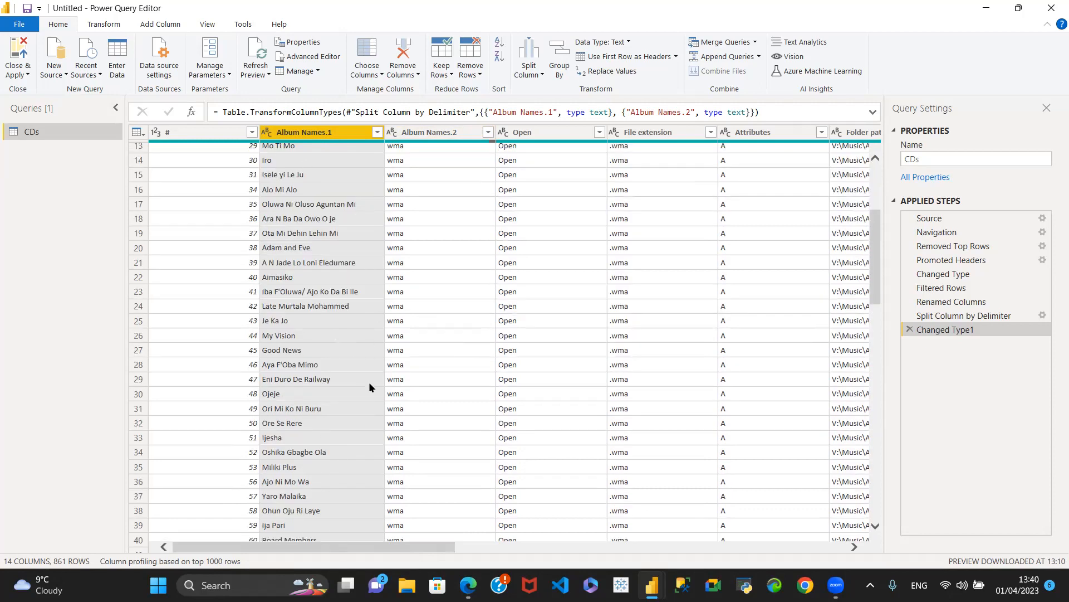
scroll(312, 334, "up", 4)
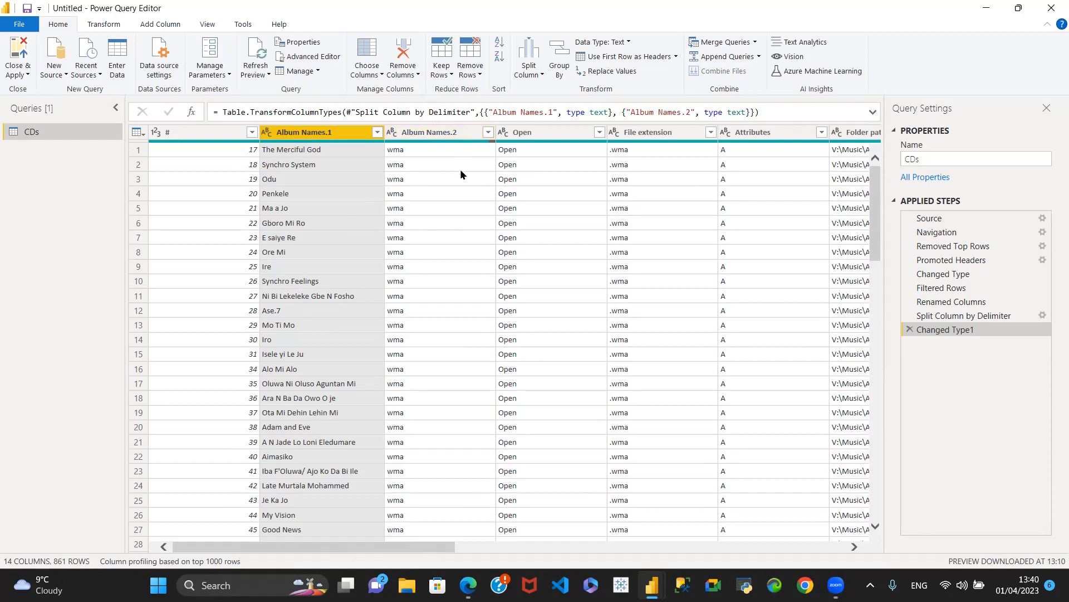
left_click(488, 133)
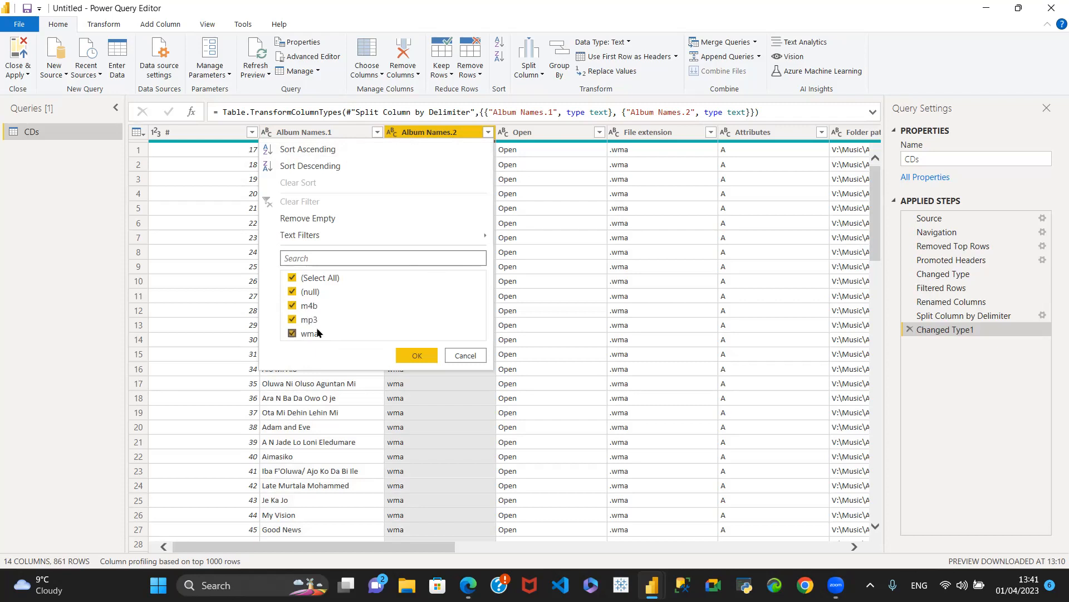
left_click(422, 355)
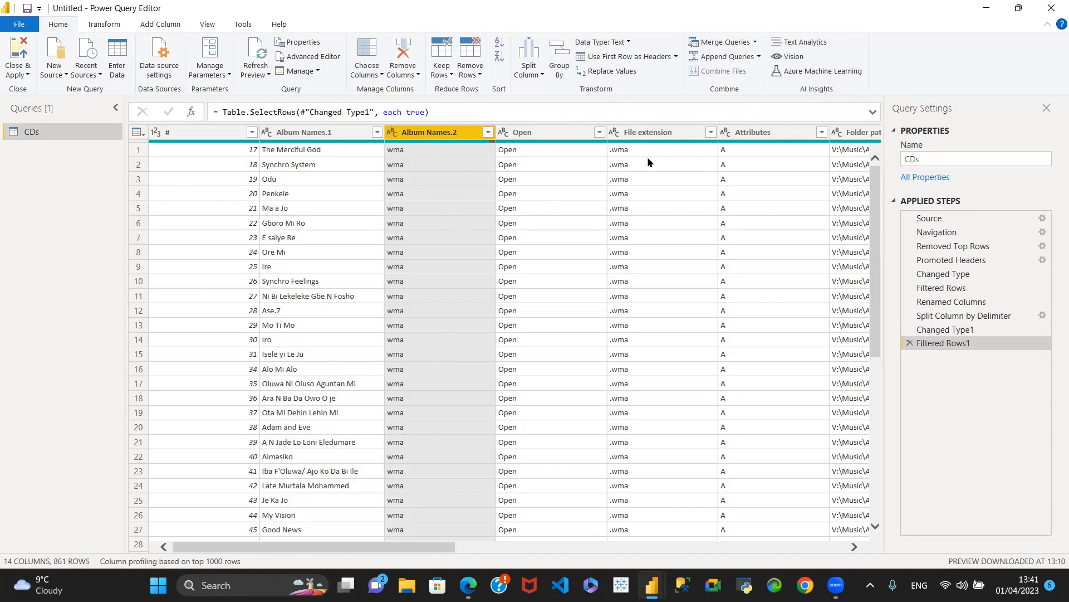
left_click(710, 132)
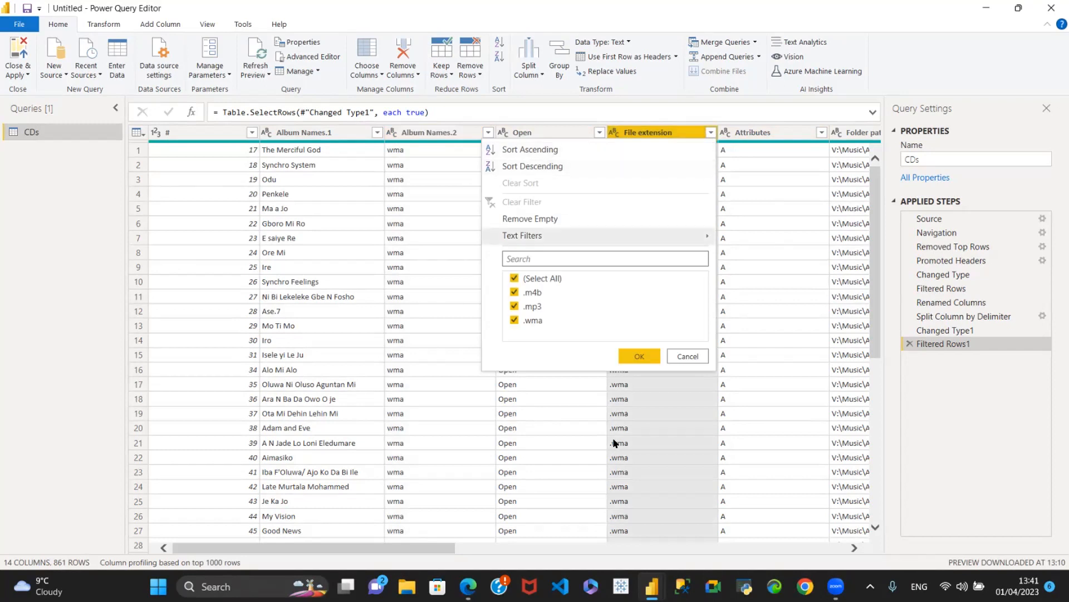
left_click(641, 355)
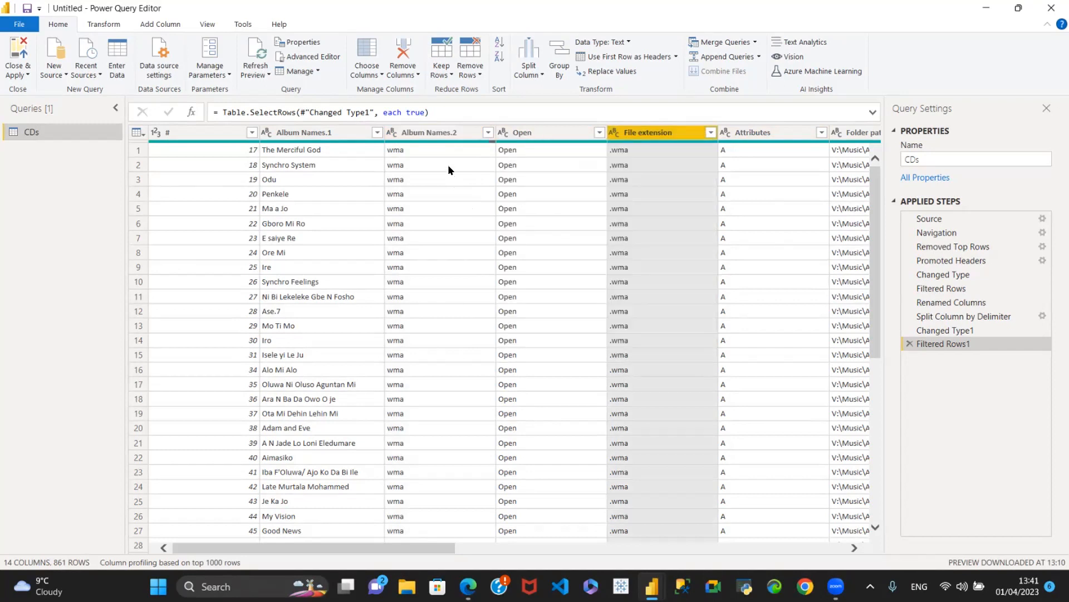
Step: Remove the Album Names.2 column from the CDs query
left_click(442, 134)
right_click(437, 132)
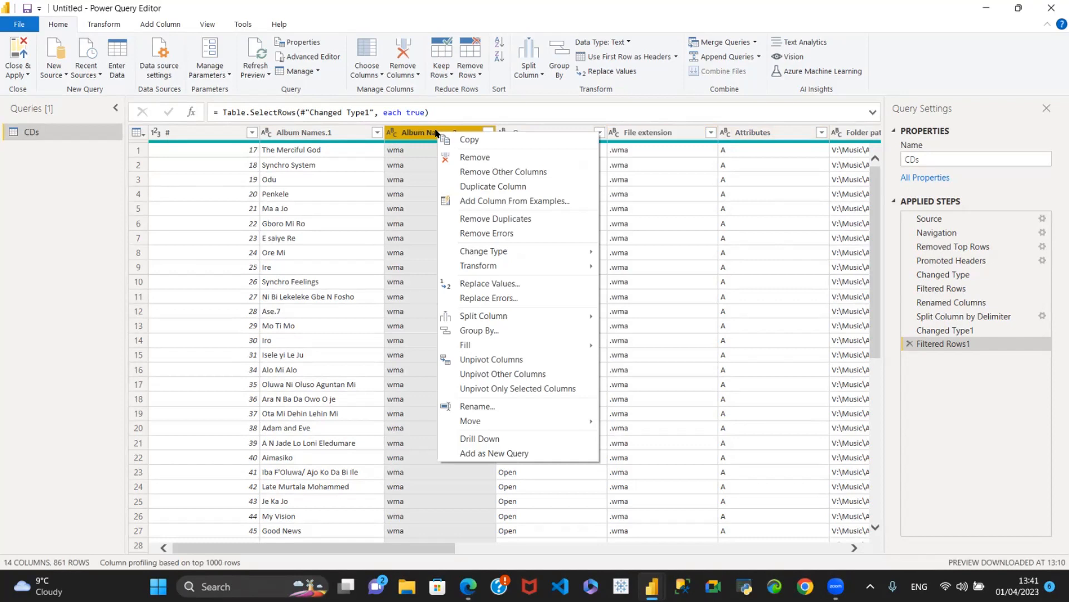
left_click(463, 157)
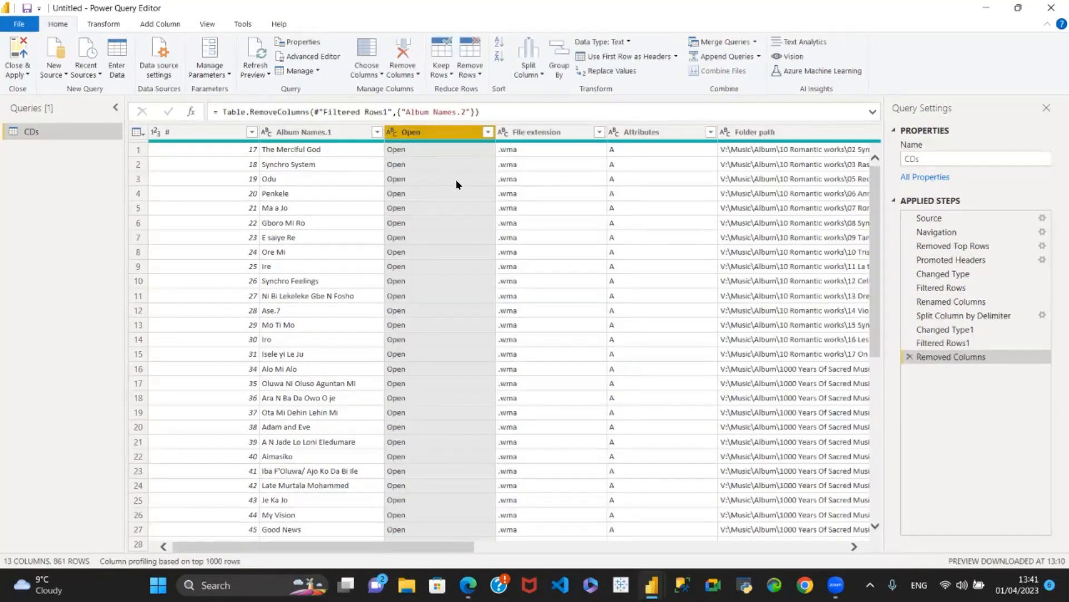
Step: Try renaming the Album Names.1 column as Album Names and delete the resulting applied step
left_click(316, 131, "ctrl")
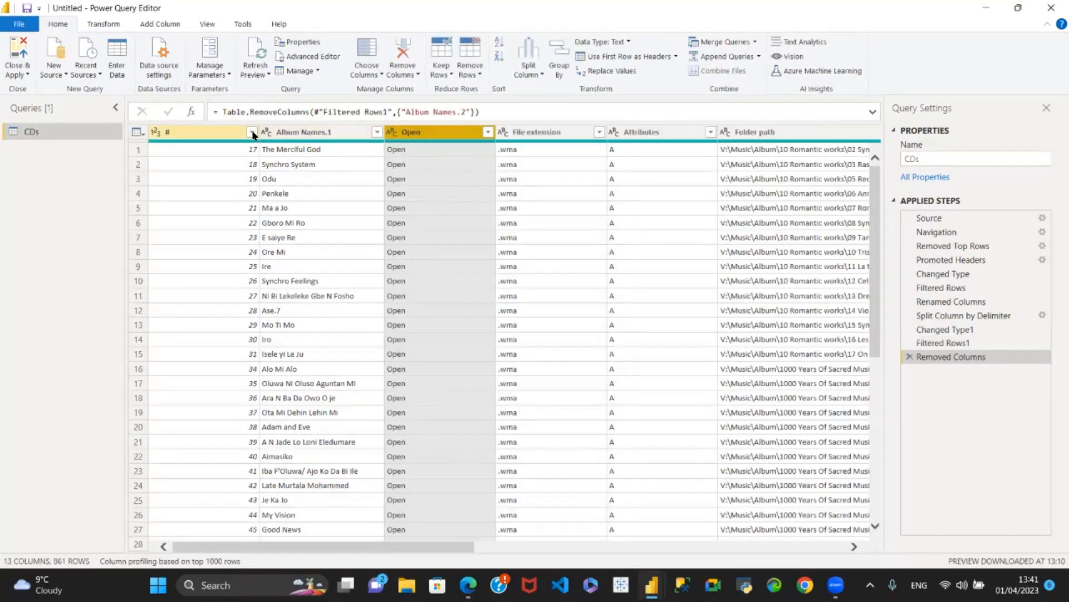
left_click(308, 132)
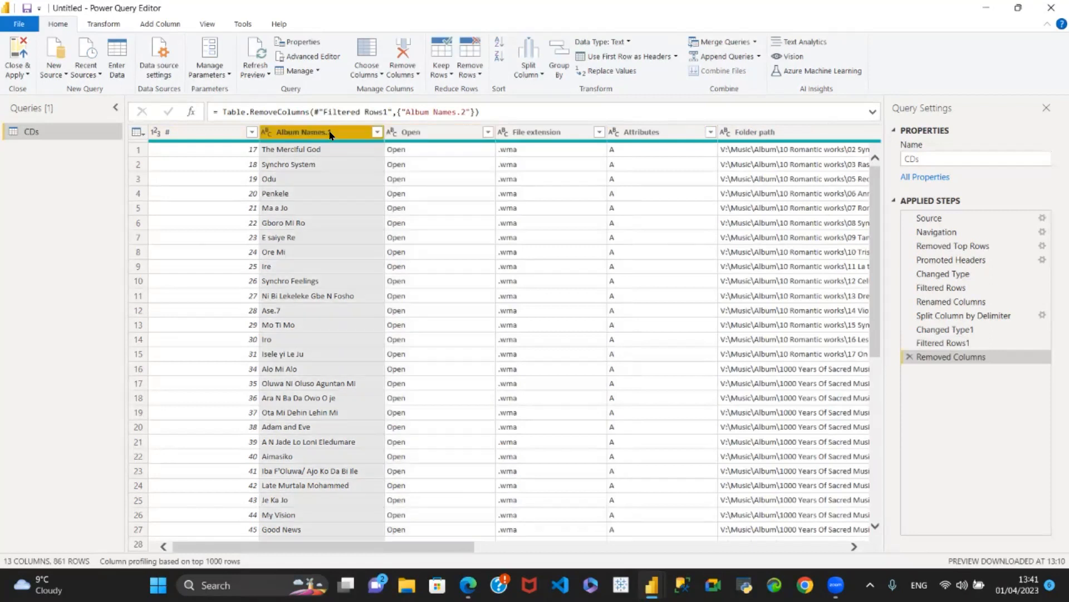
double_click(316, 132)
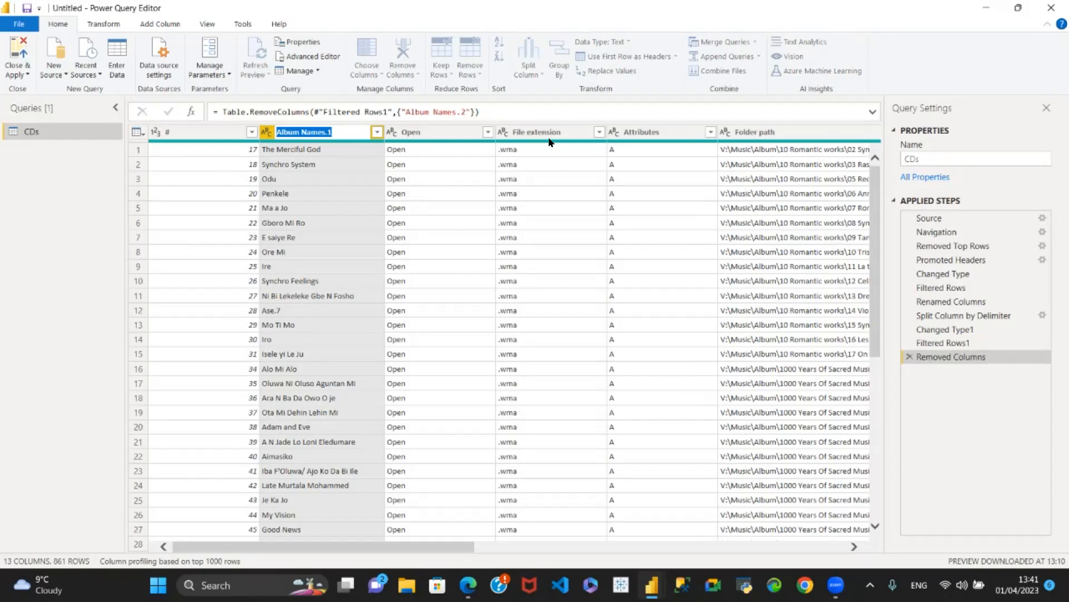
key("Return")
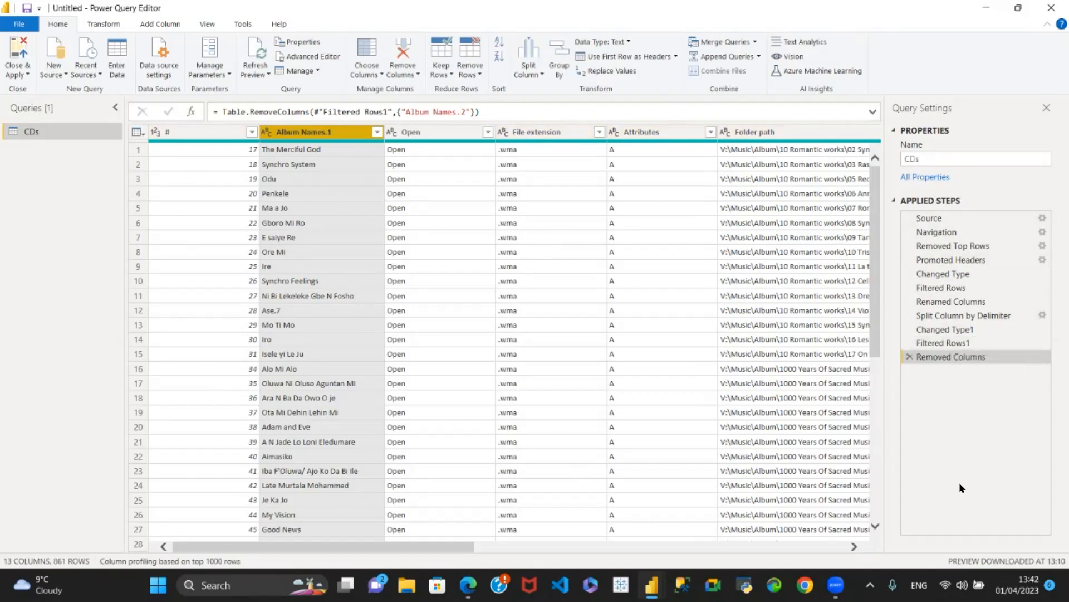
double_click(301, 128)
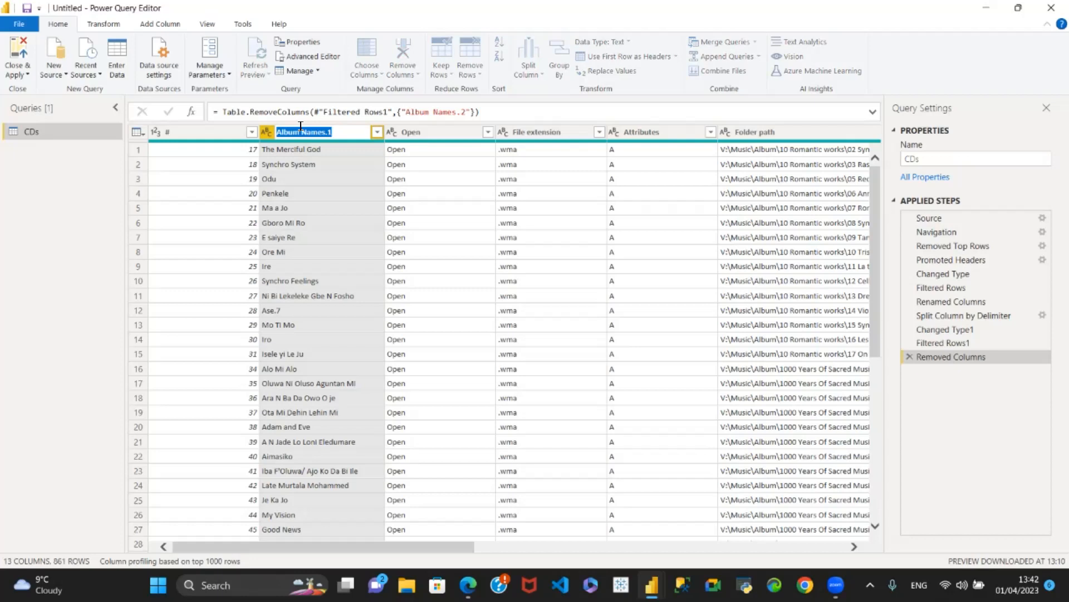
left_click(342, 129)
key("BackSpace")
key("BackSpace")
key("Return")
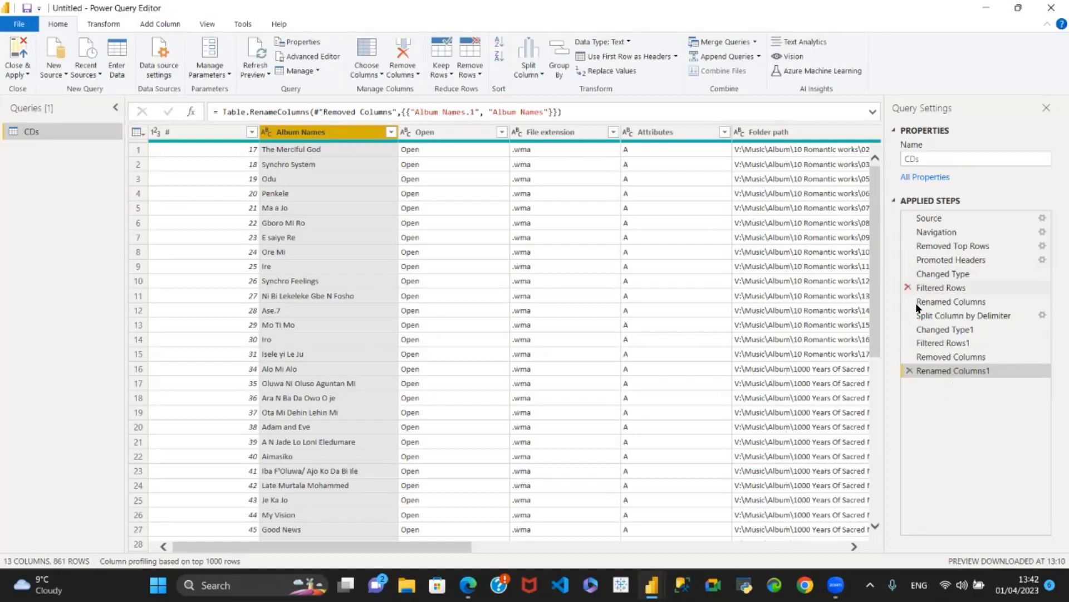
left_click(909, 371)
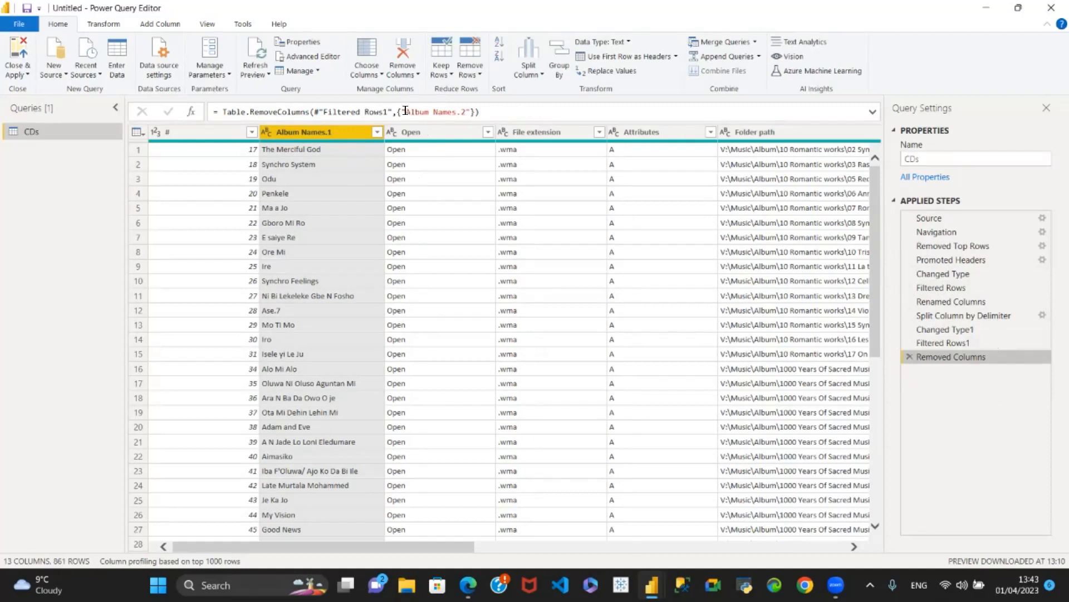
Step: Try changing the column name in the Removed Columns formula to "Album Names", and delete that applied step
left_click_drag(404, 112, 458, 112)
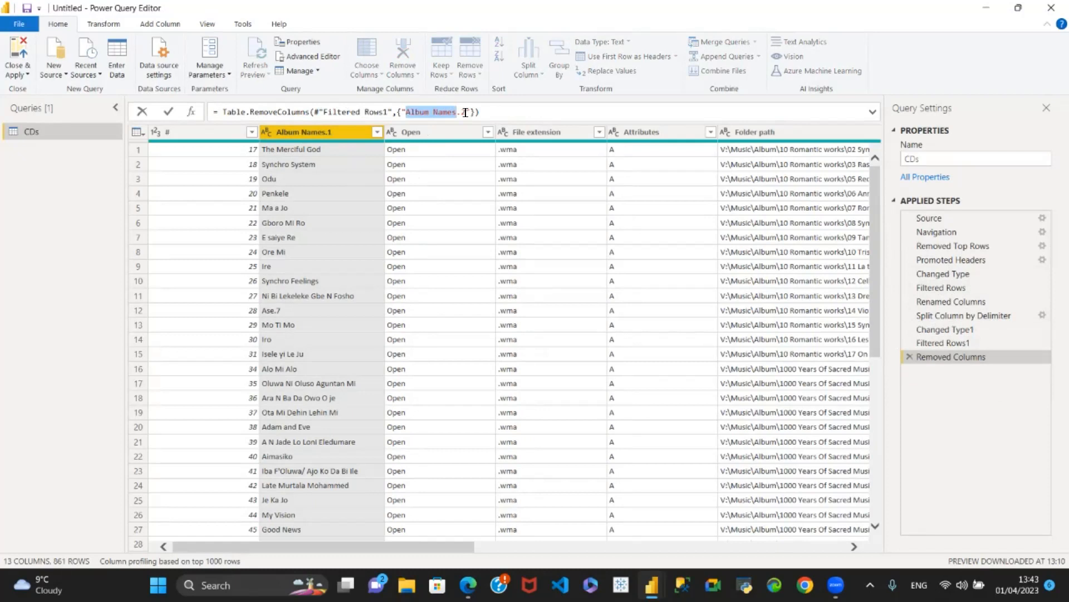
left_click(466, 112)
key("BackSpace")
key("BackSpace")
key("Return")
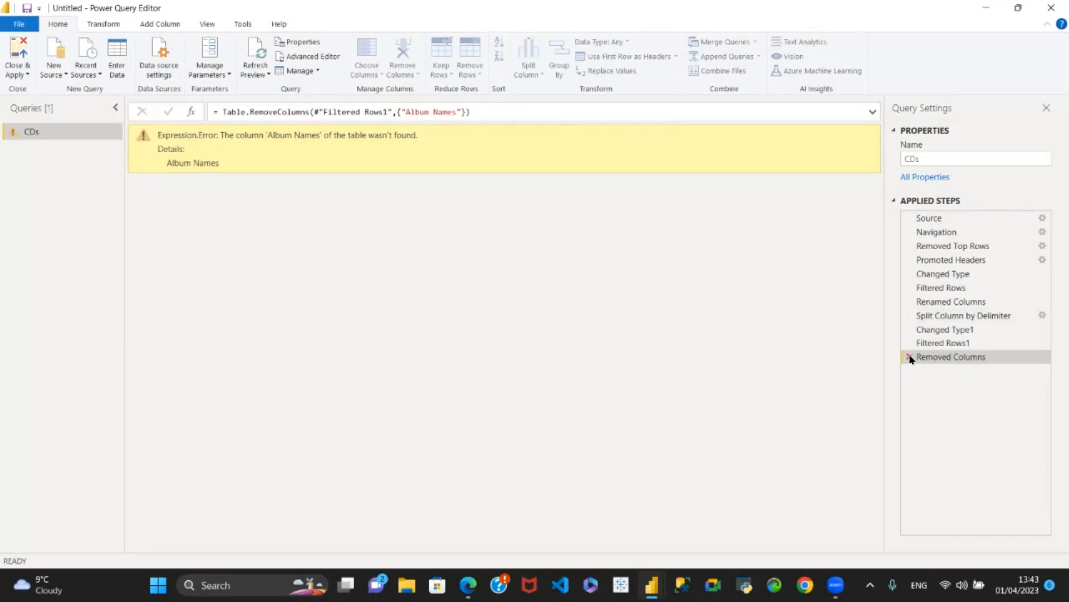
left_click(956, 343)
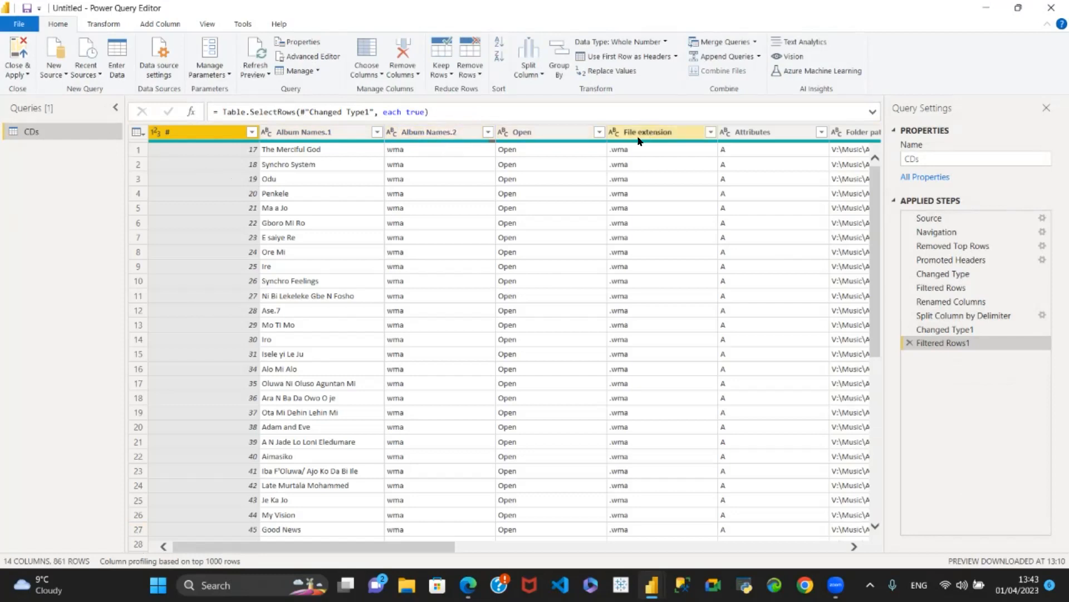
Step: Remove the Album Names.2 column again, following the Filtered Rows1 step
left_click(443, 132)
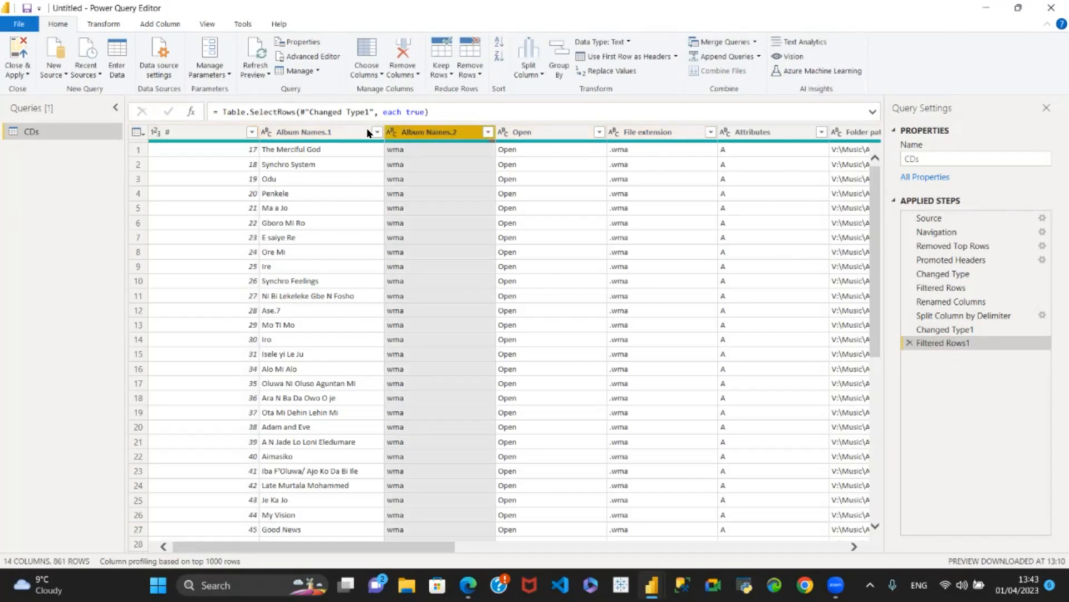
right_click(434, 135)
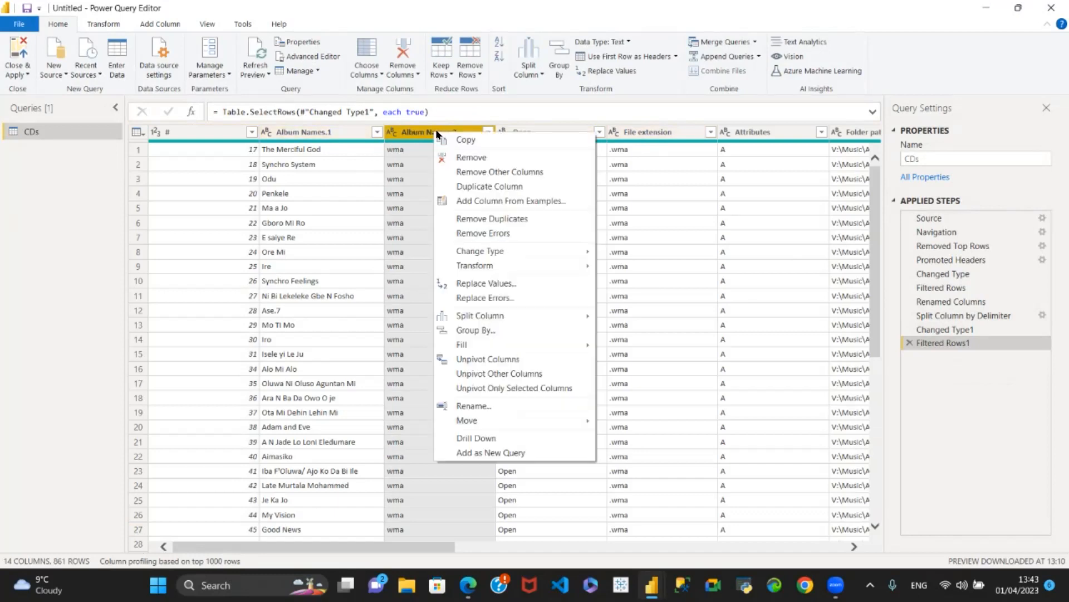
left_click(463, 159)
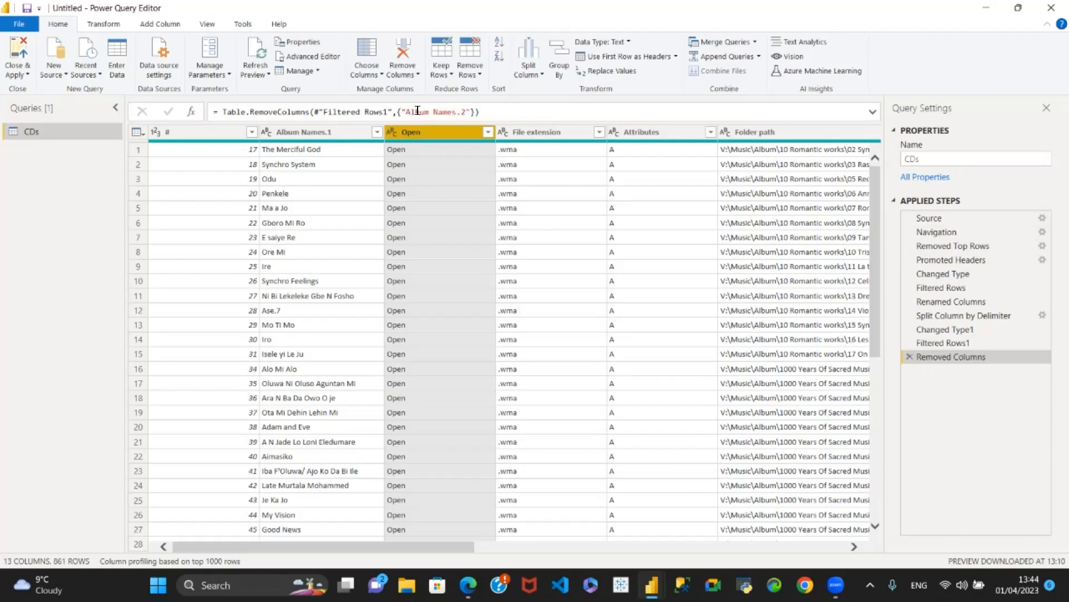
Step: Rename the Album Names.1 column as Album Names
left_click(316, 133)
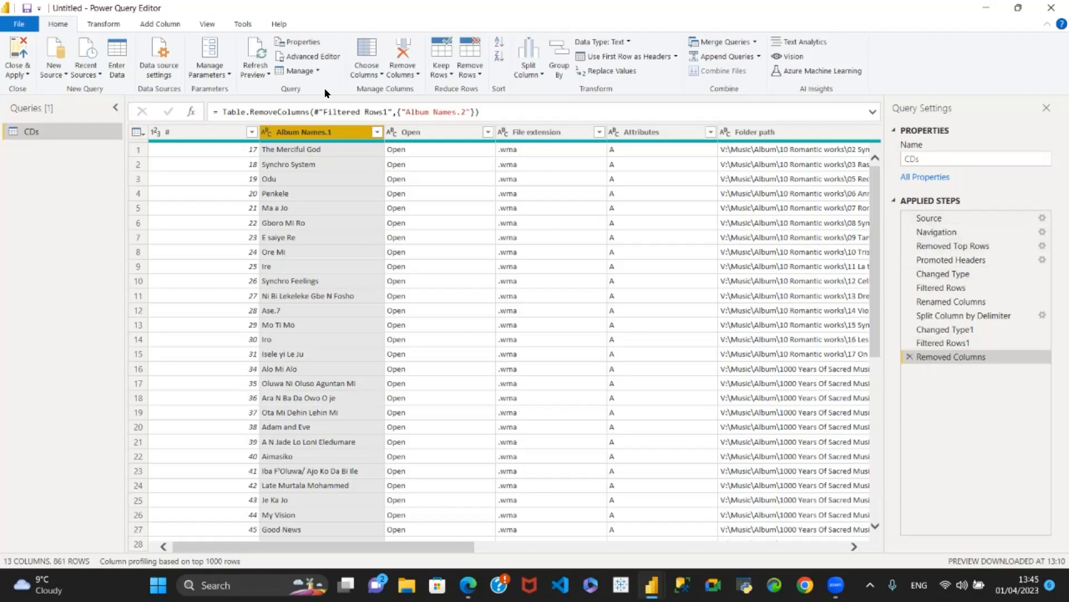
double_click(312, 129)
left_click(337, 131)
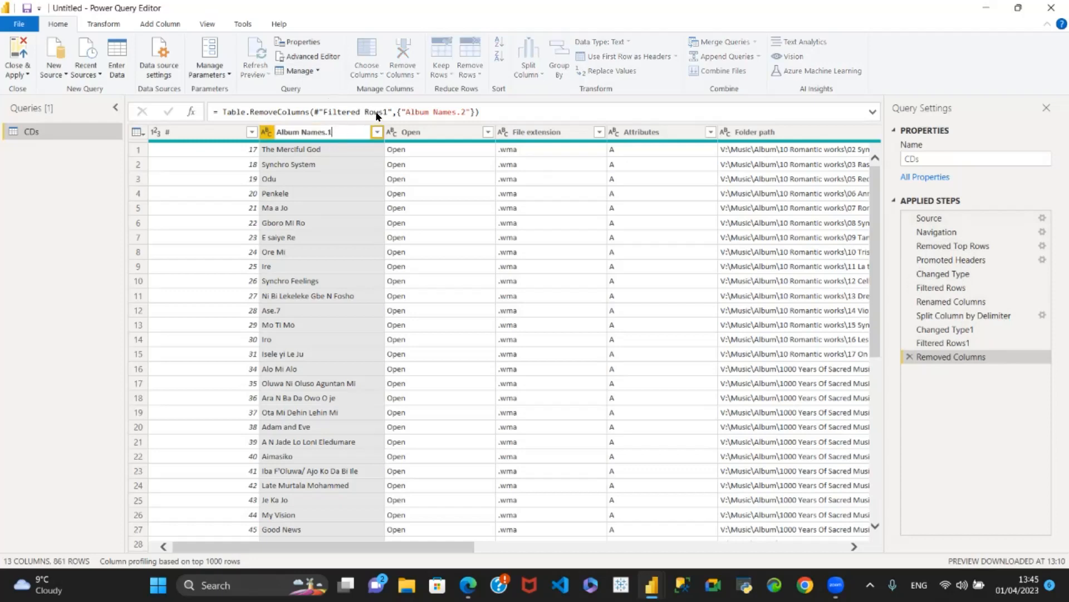
key("Return")
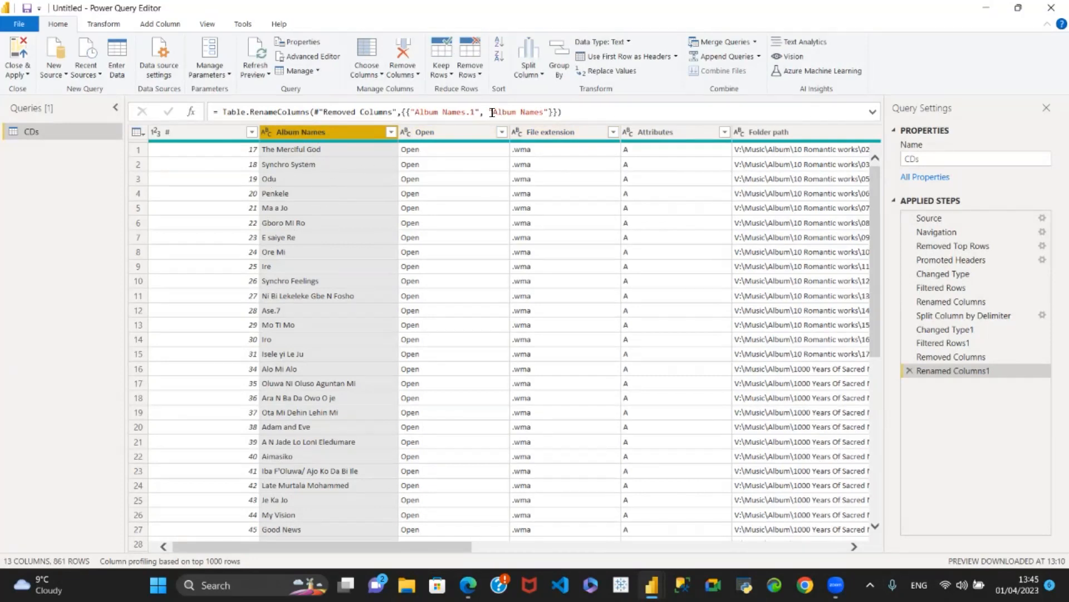
Step: Edit the Renamed Columns1 formula so the new column name is "CD Names"
left_click_drag(492, 113, 560, 112)
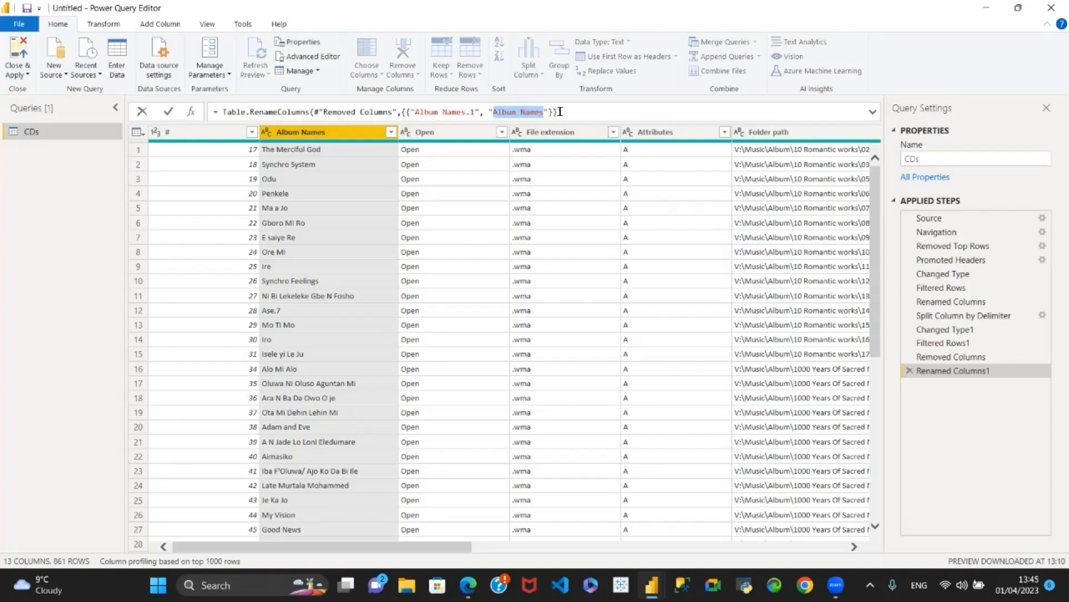
type("C")
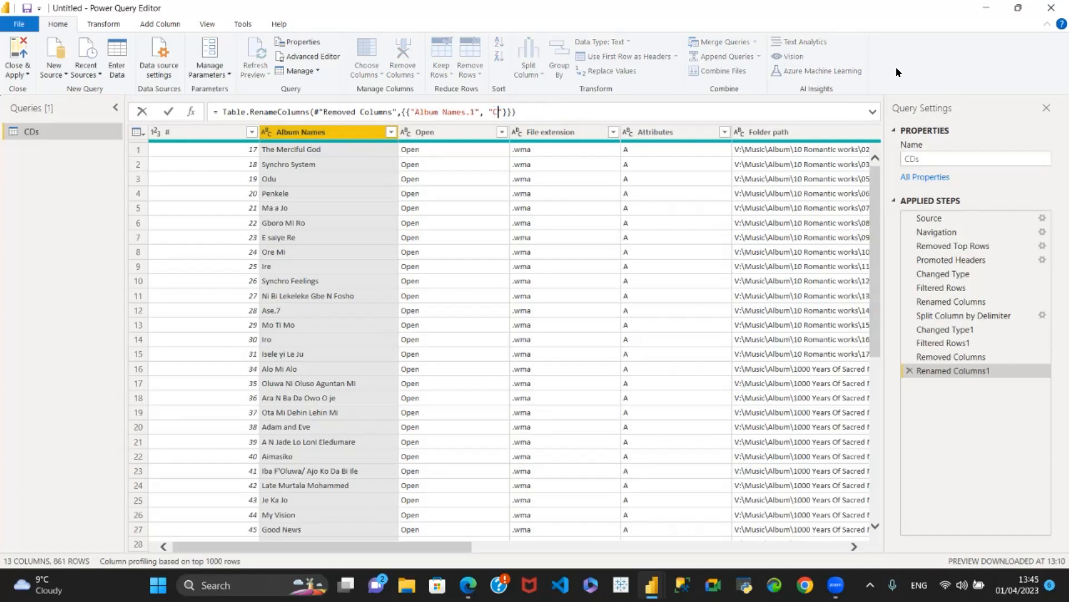
type("D Names")
key("Return")
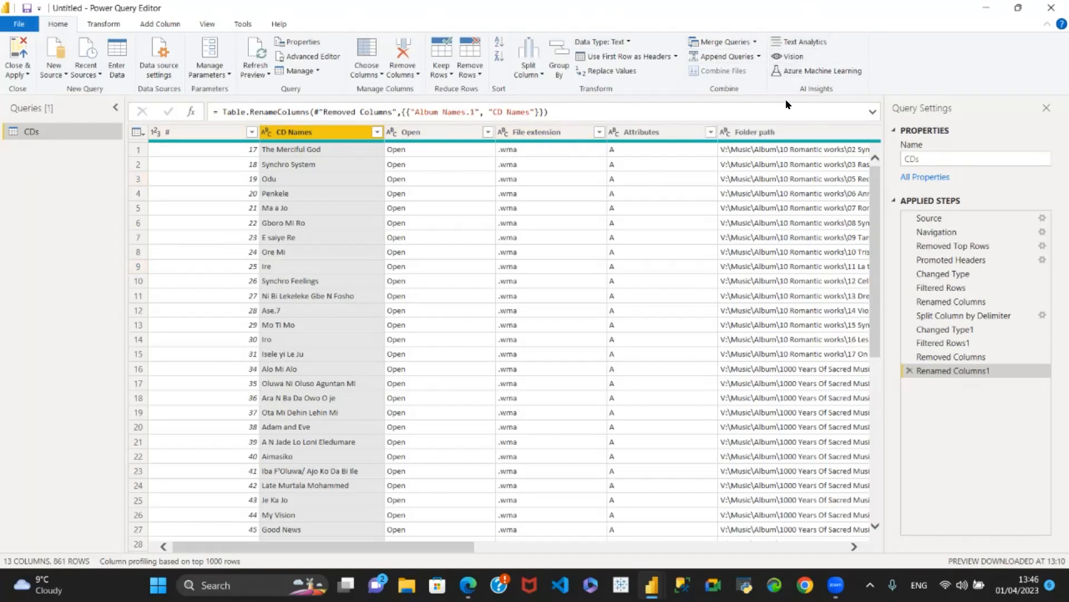
Step: Duplicate the CDs query and open the original query
right_click(25, 132)
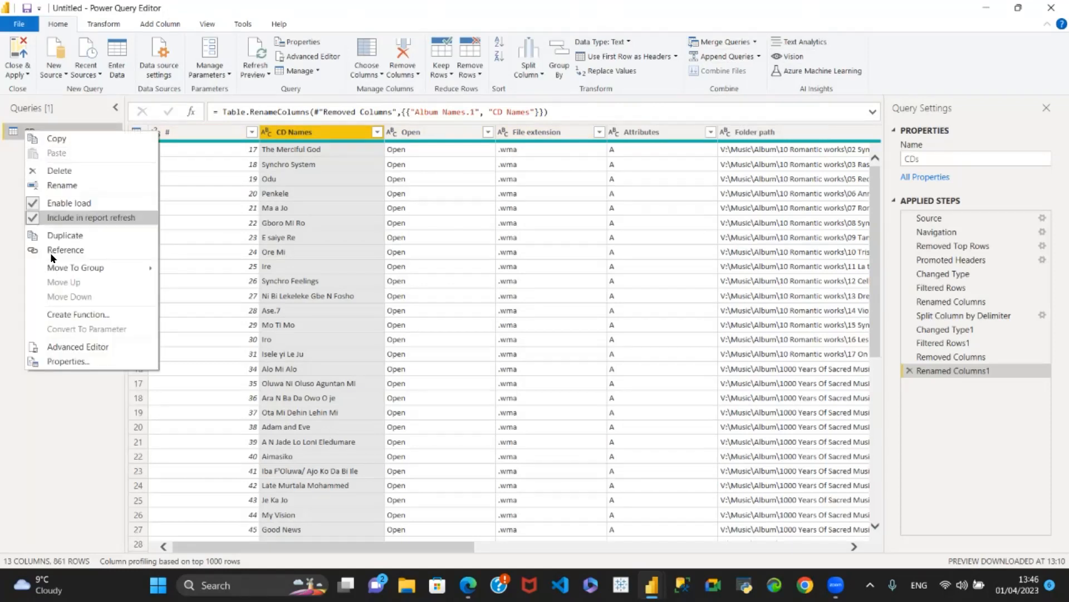
left_click(50, 234)
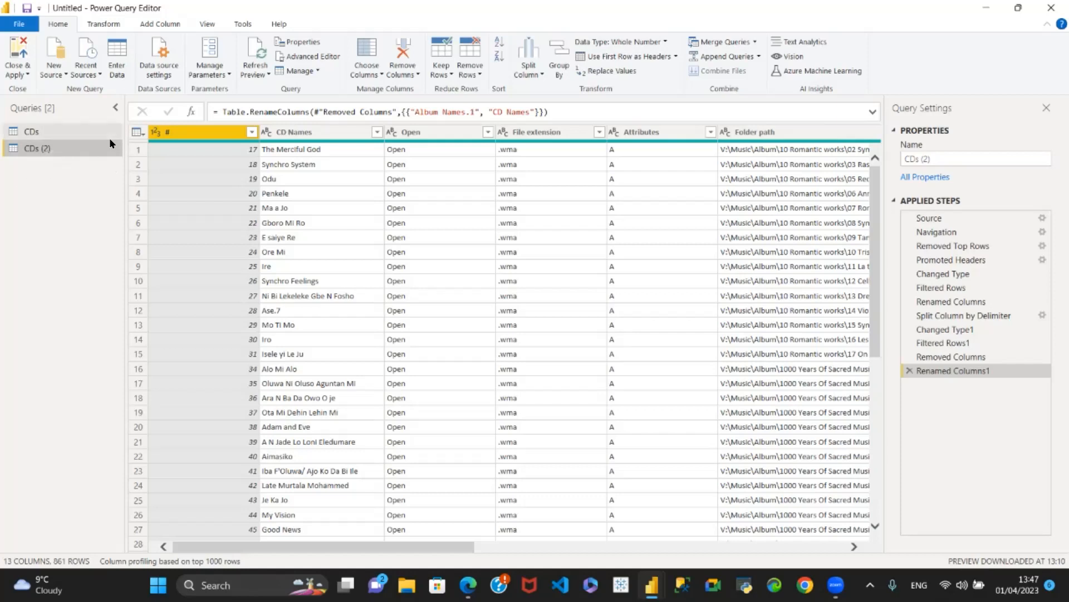
left_click(50, 130)
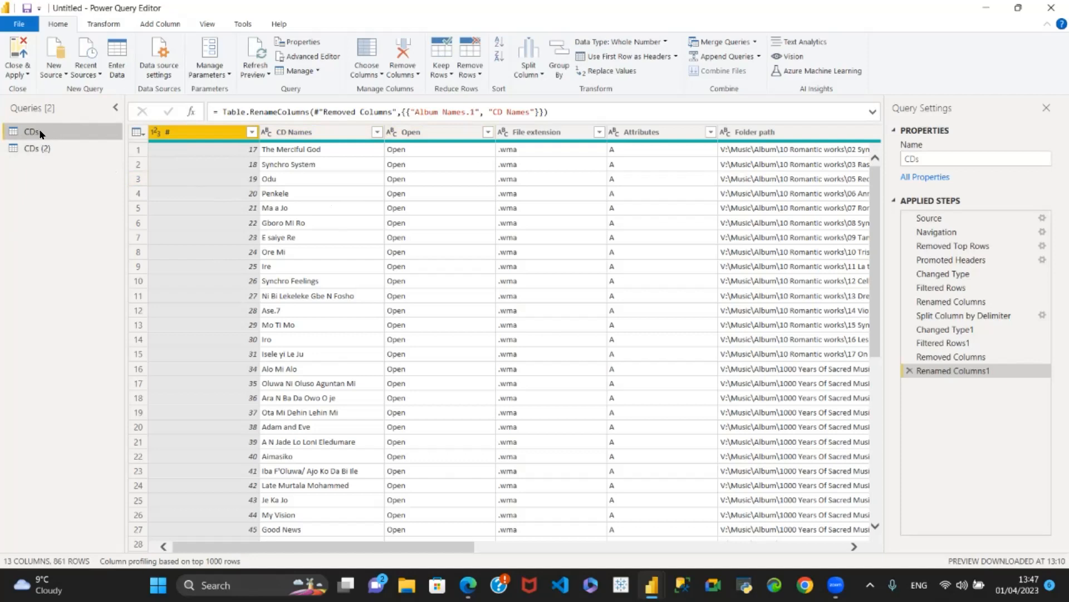
Step: Compare the columns and row counts of the CDs query and its duplicate CDs (2)
left_click(55, 148)
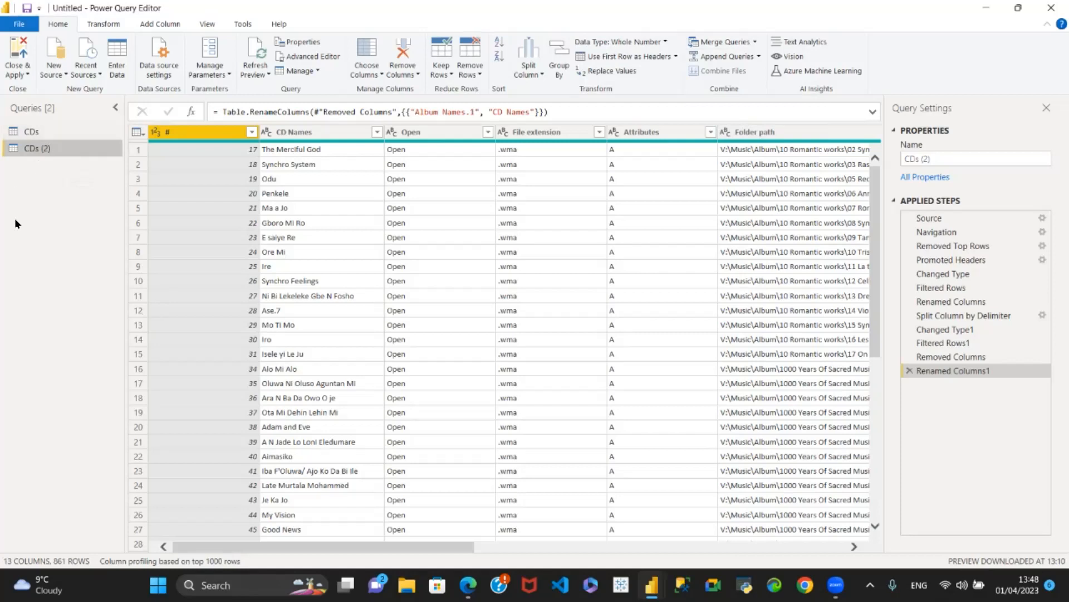
left_click(46, 131)
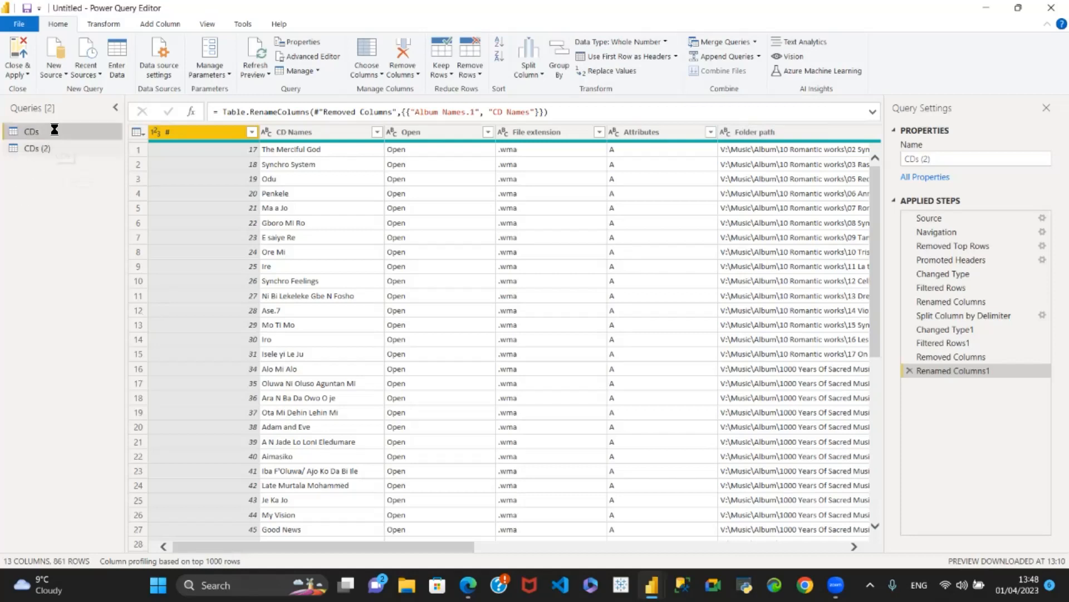
left_click(63, 148)
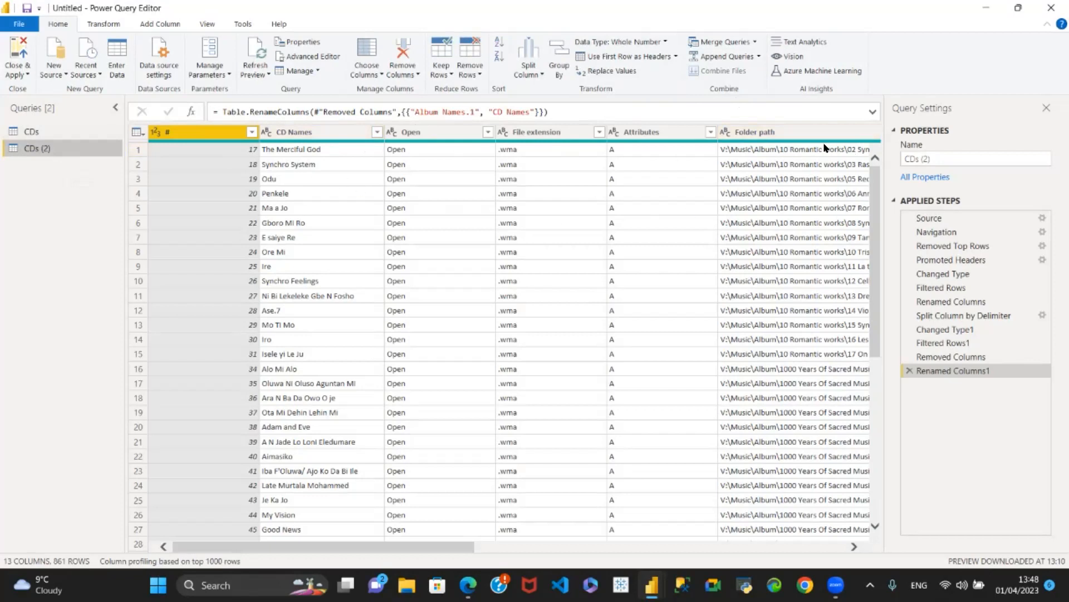
left_click(95, 129)
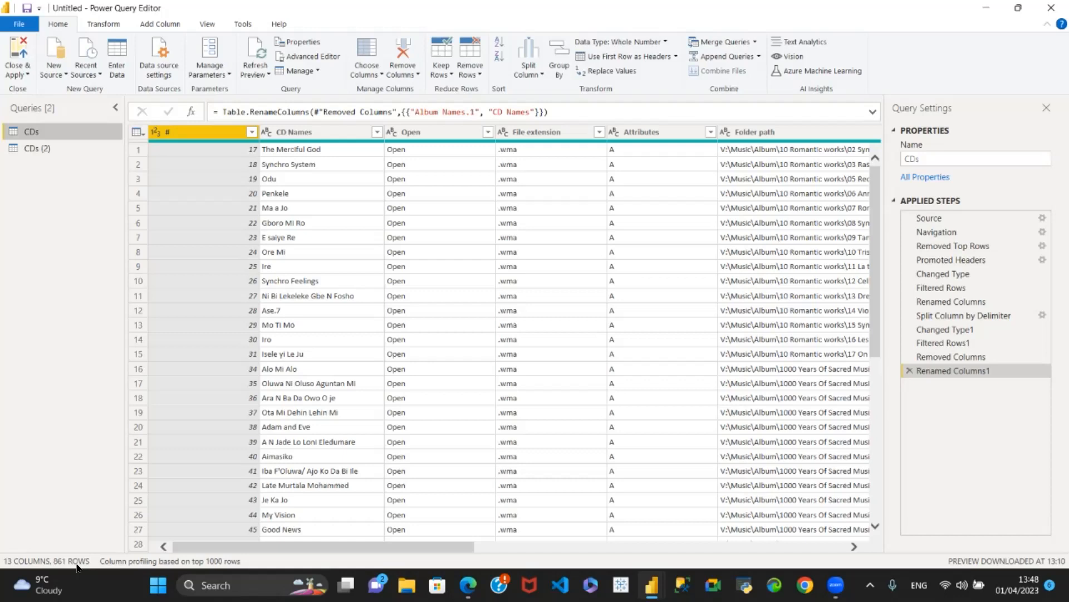
left_click(78, 144)
left_click(79, 135)
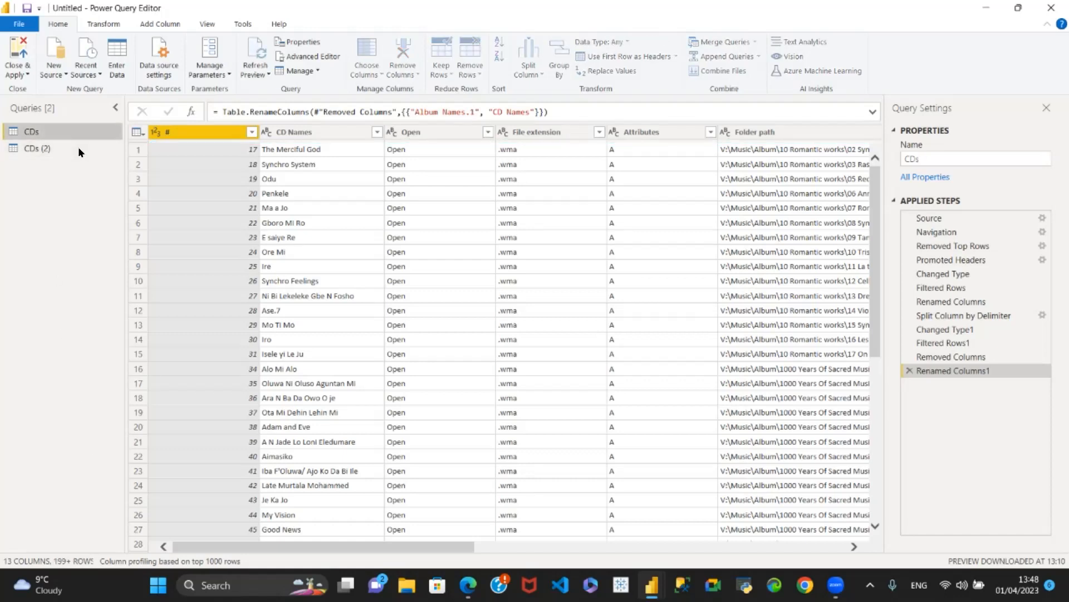
left_click(71, 150)
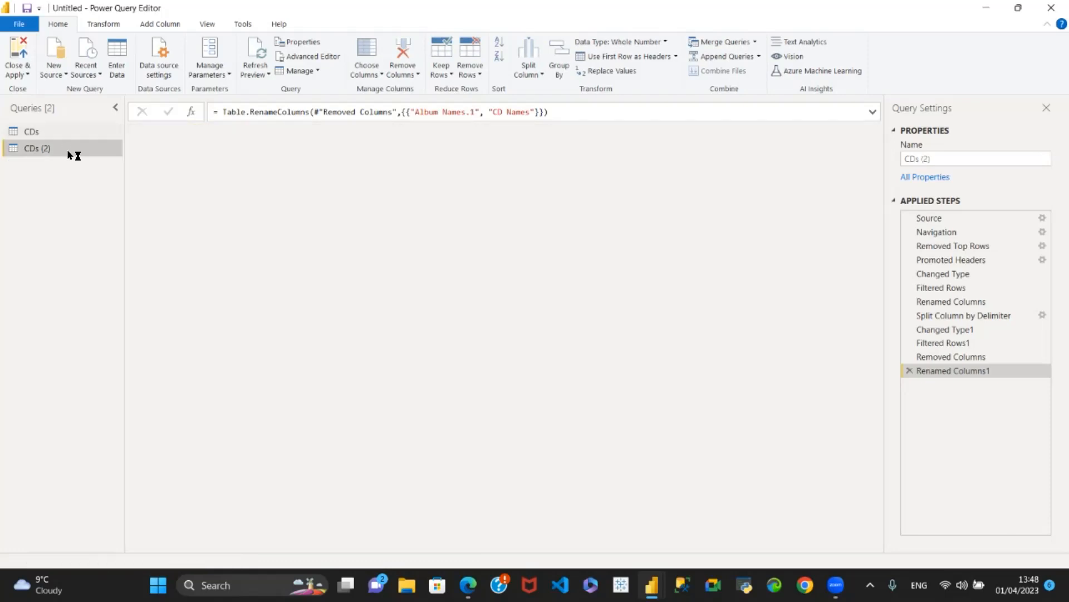
left_click(78, 136)
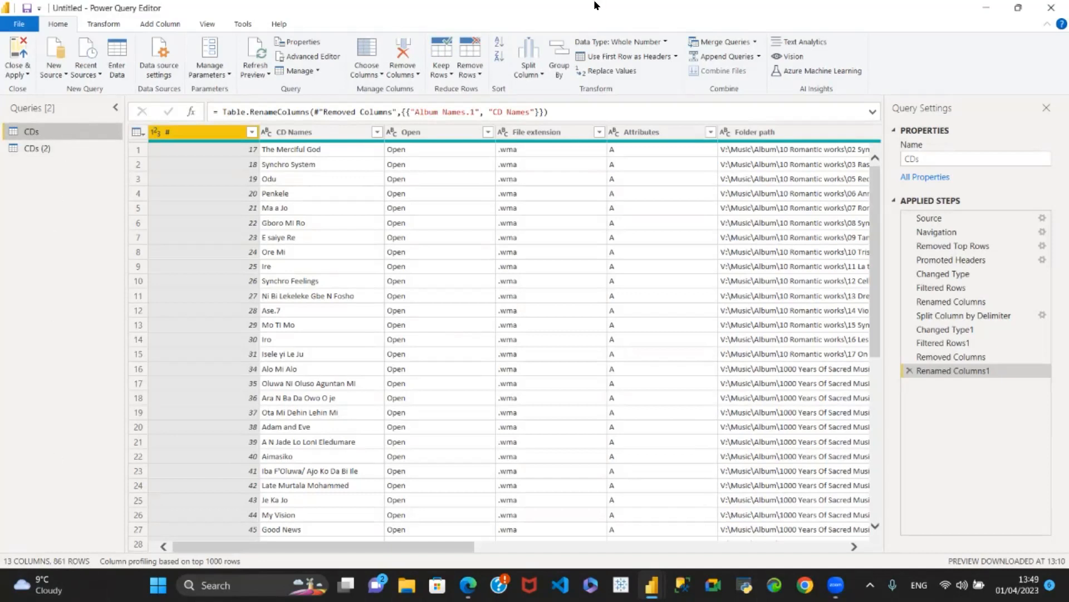
Step: Append the CDs and CDs (2) tables as a new query, with CDs as the first table
left_click(757, 57)
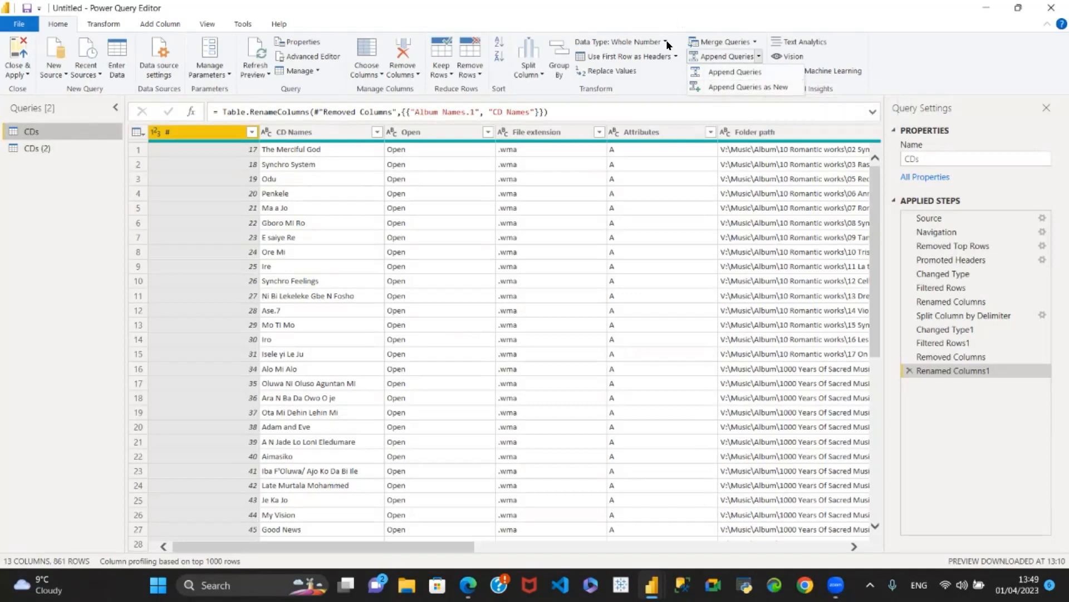
left_click(757, 88)
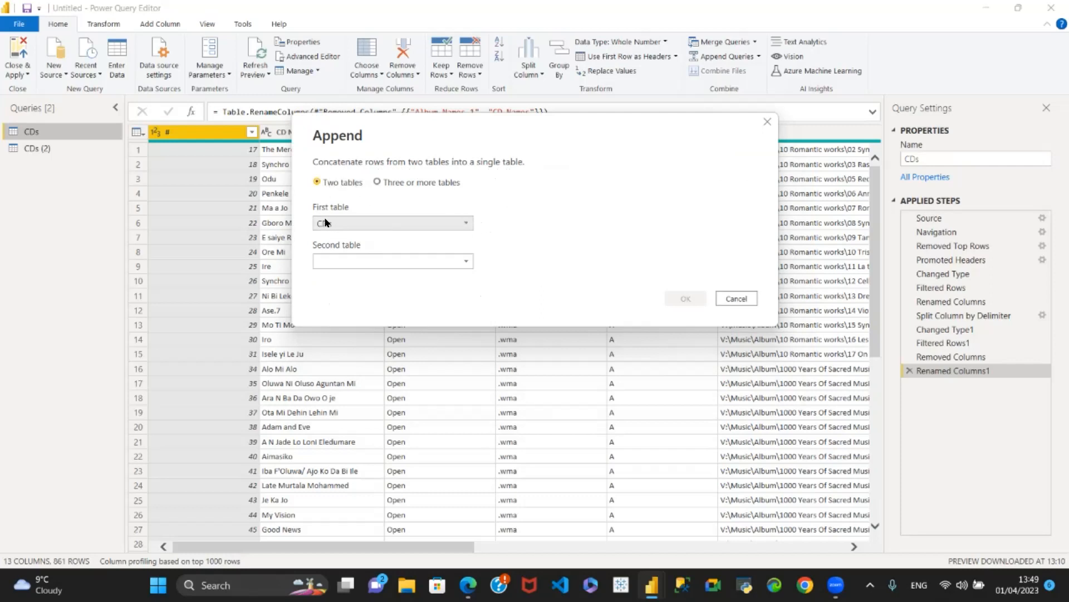
left_click(462, 258)
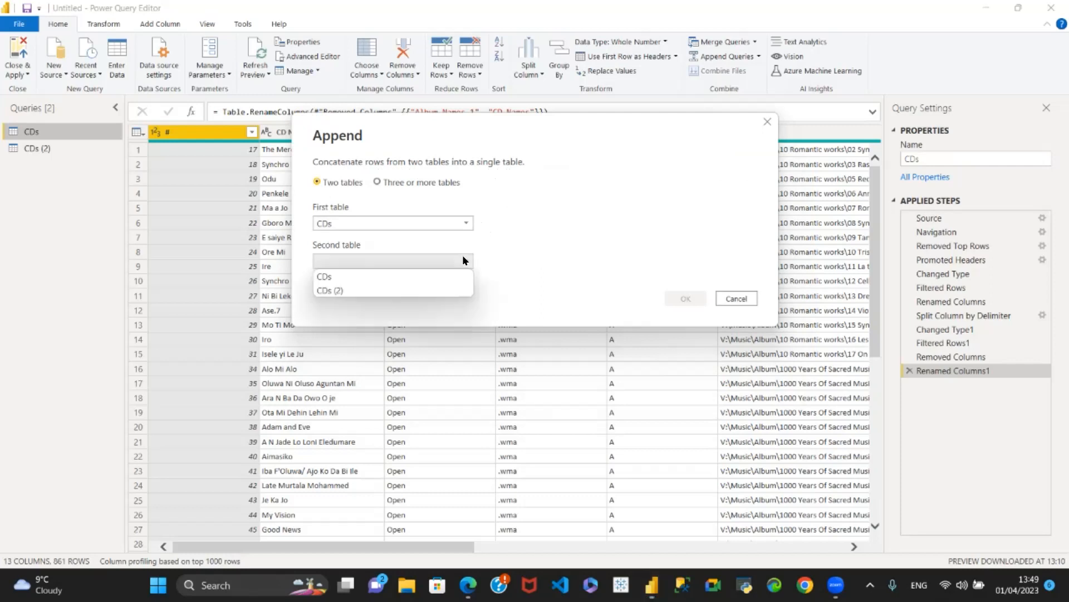
left_click(382, 292)
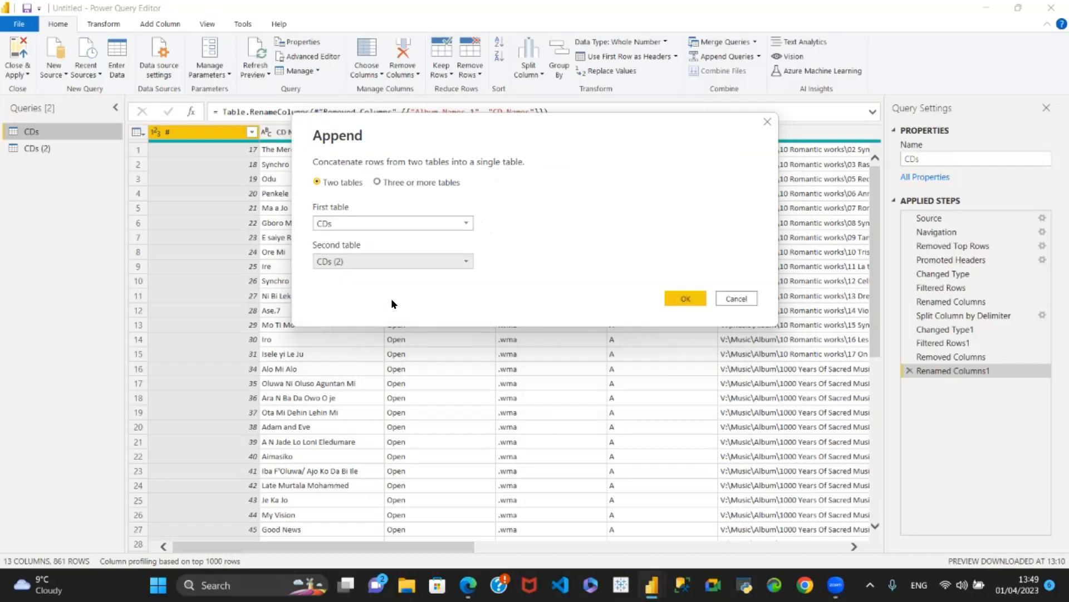
left_click(684, 300)
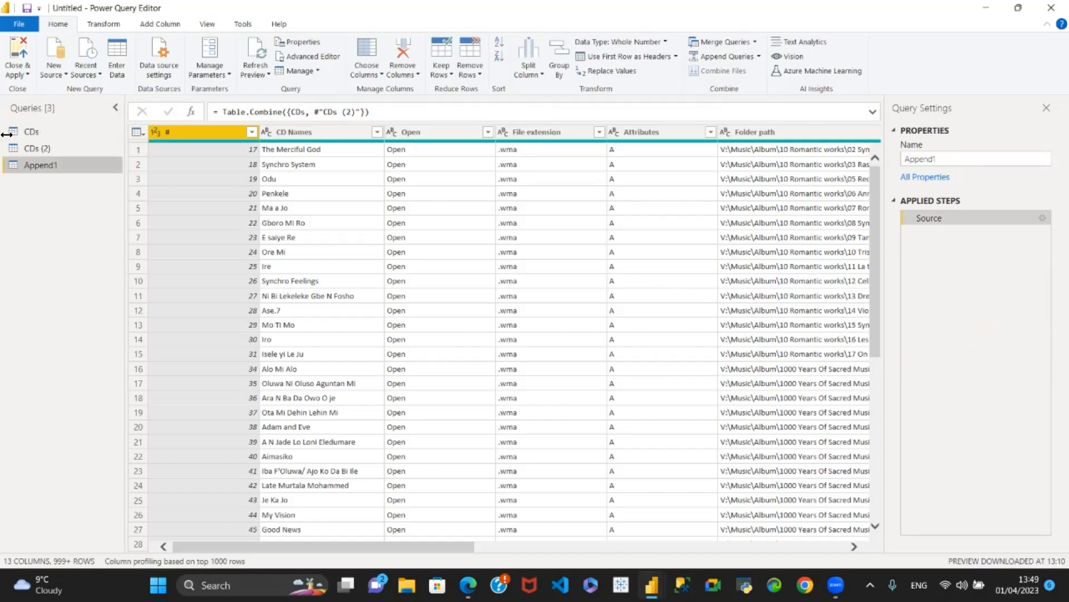
Step: Rename the new combined query as Appended
double_click(45, 165)
left_click(63, 163)
key("BackSpace")
type("ed")
key("Return")
left_click(755, 56)
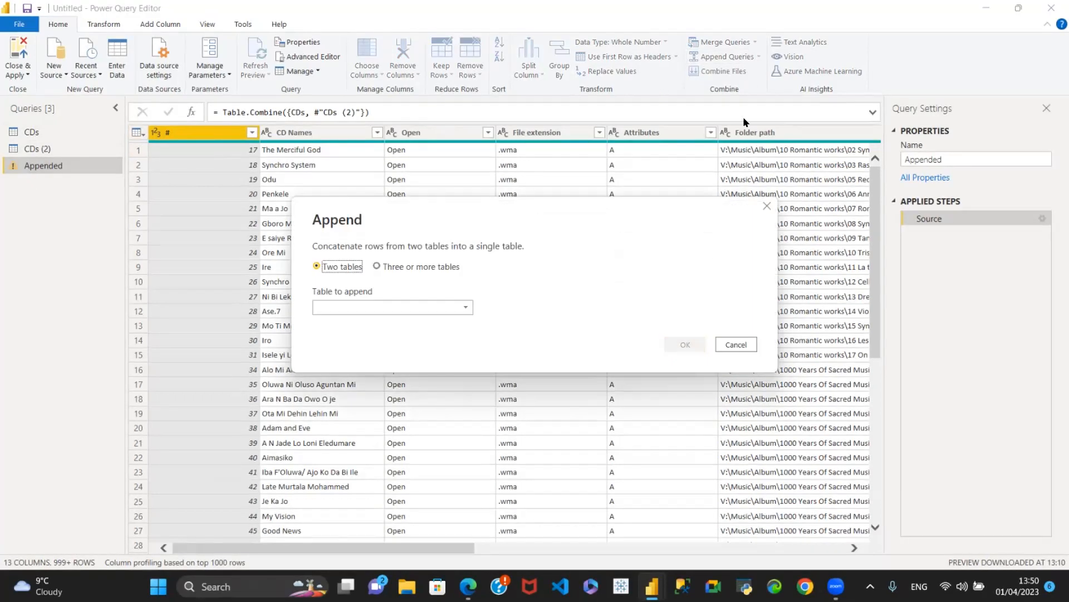
left_click(740, 345)
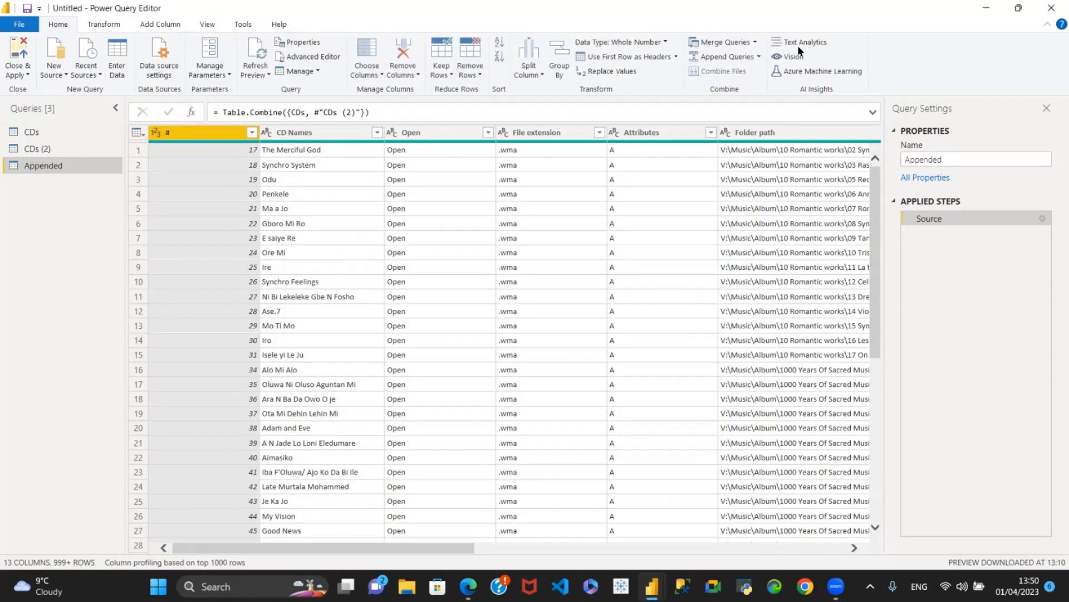
left_click(759, 56)
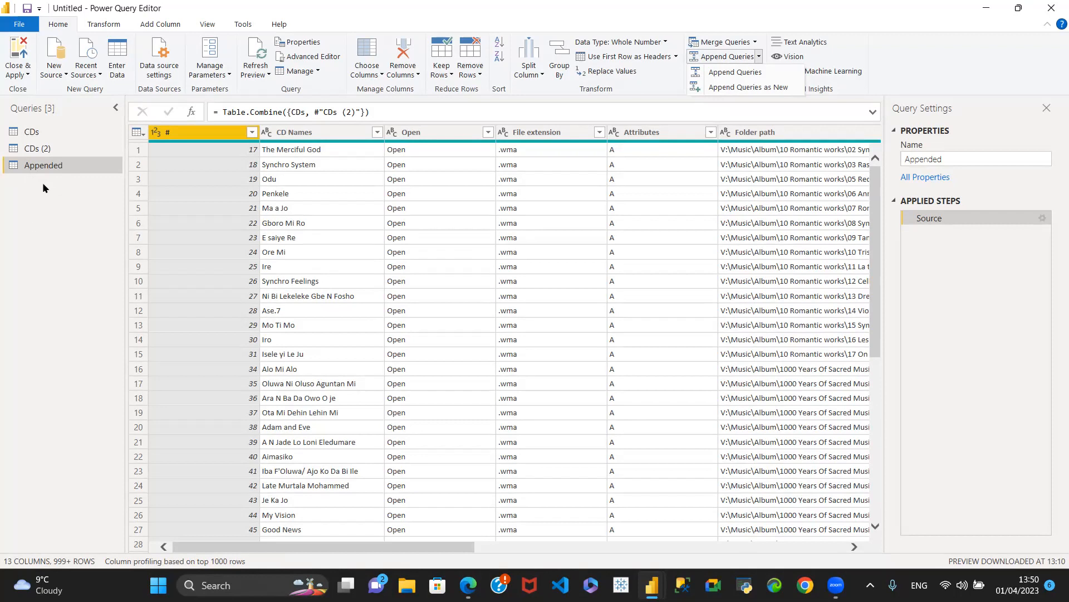
Step: Delete the Appended query and reopen the CDs query
left_click(39, 167)
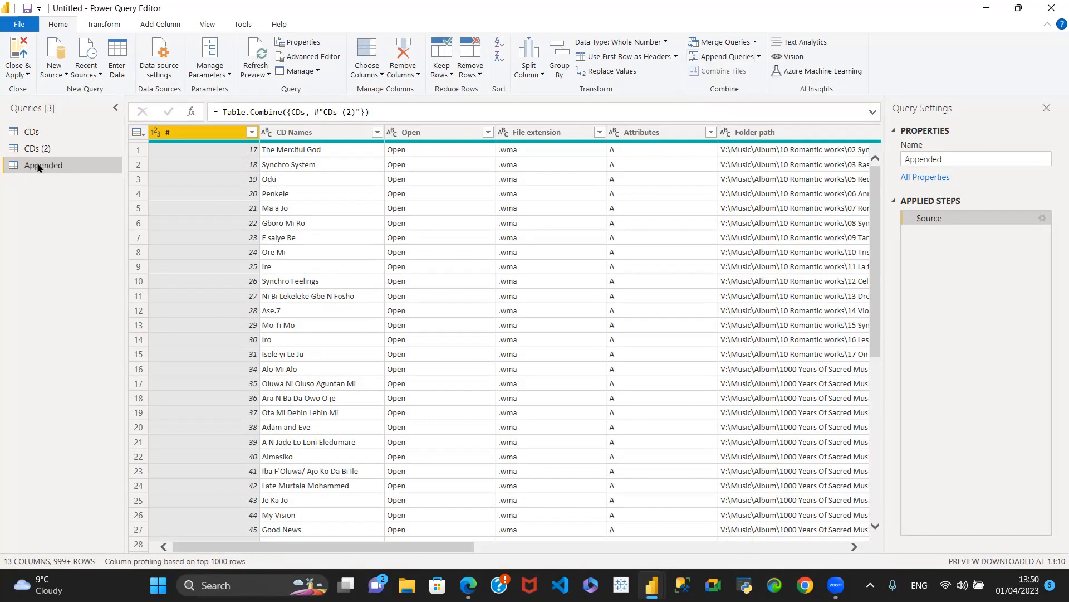
right_click(39, 168)
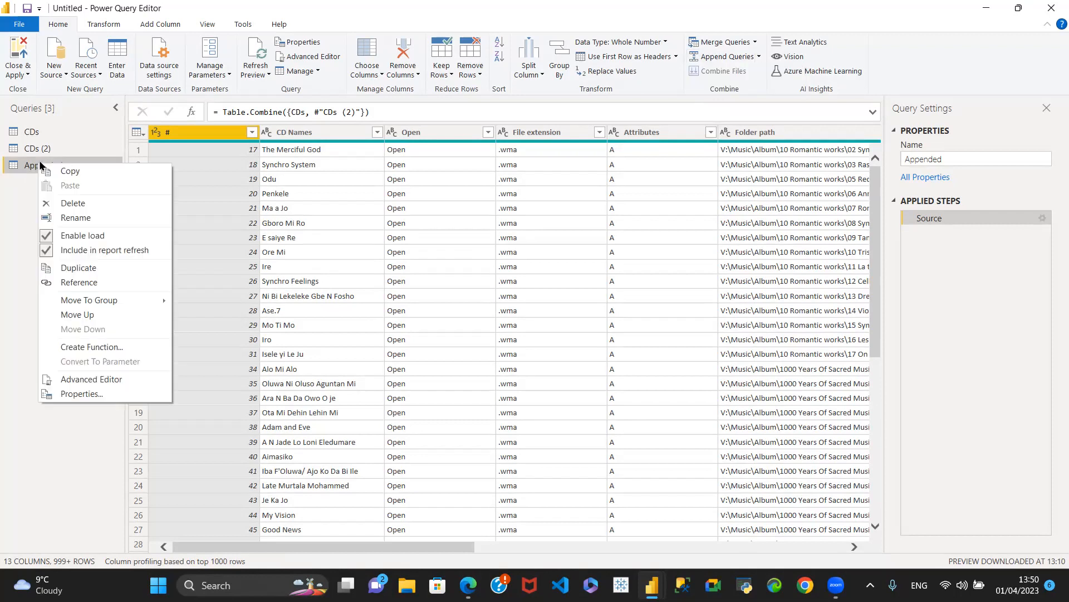
left_click(63, 207)
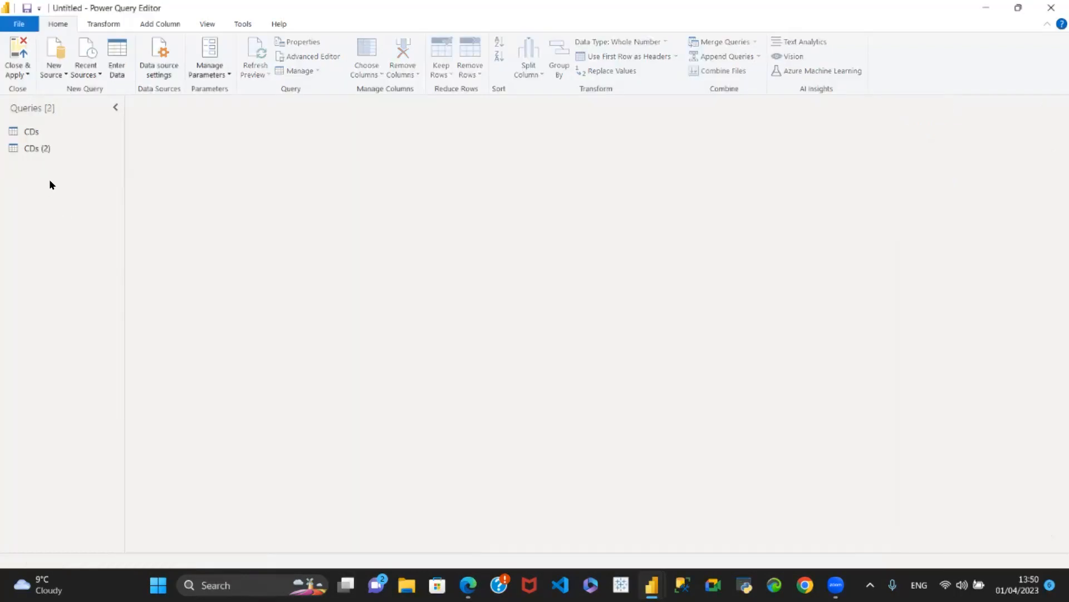
left_click(39, 148)
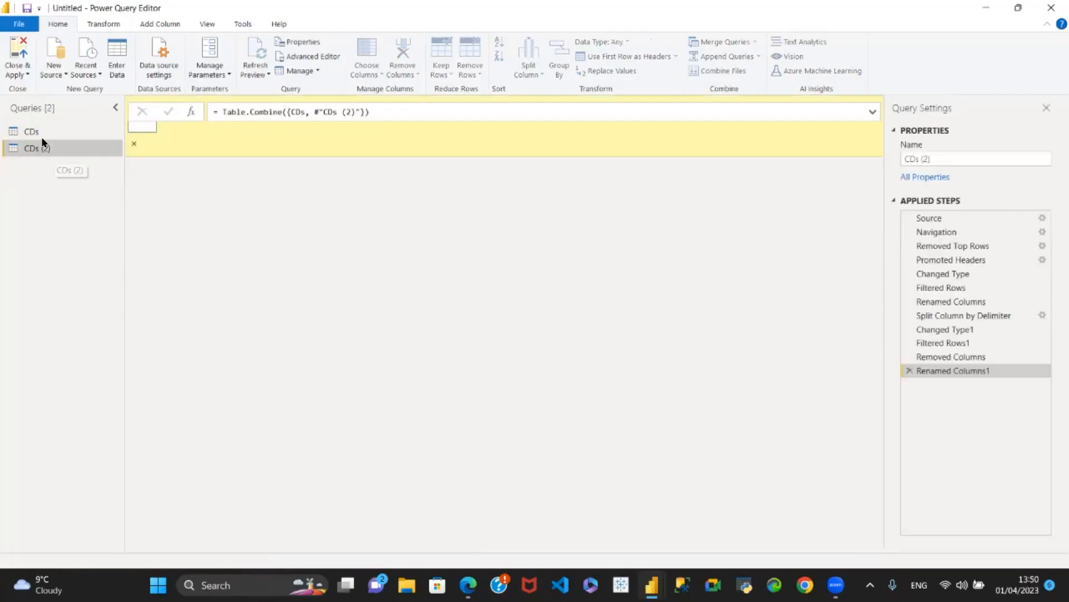
left_click(43, 131)
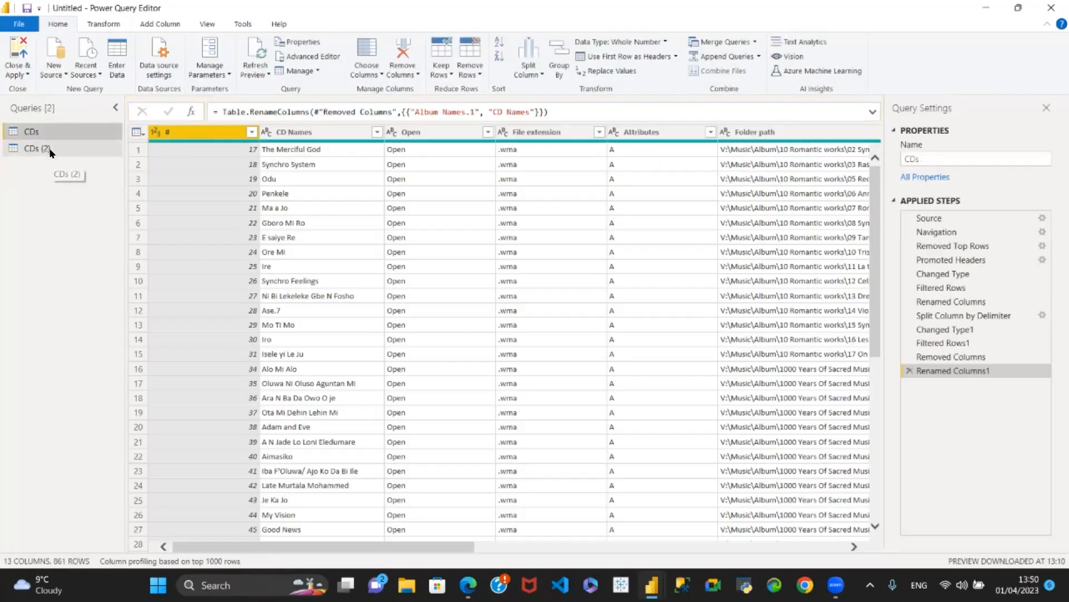
Step: Open the CDs (2) query
left_click(63, 148)
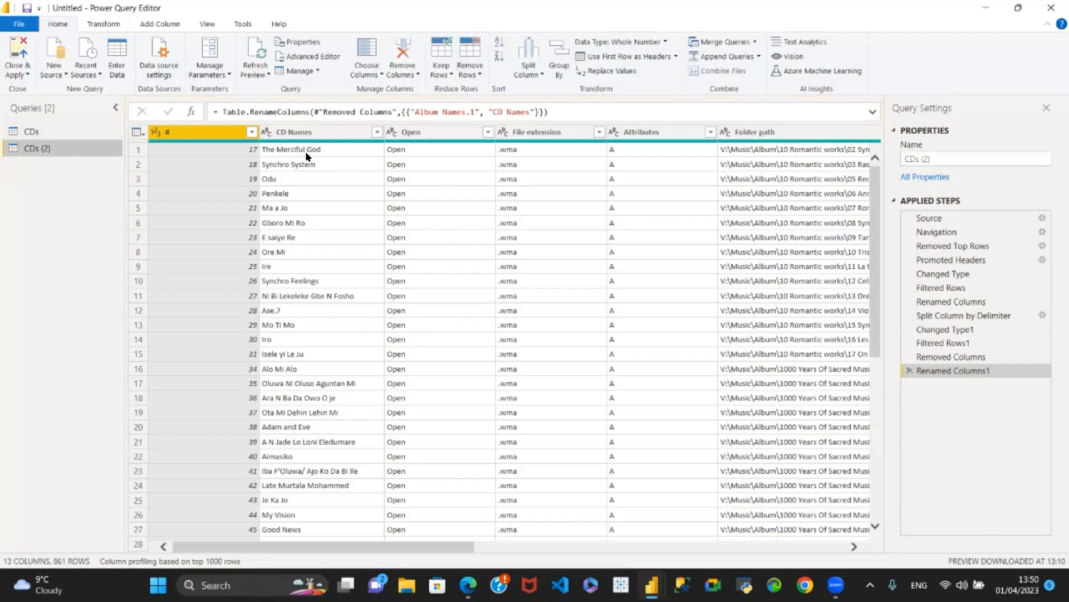
left_click(314, 133)
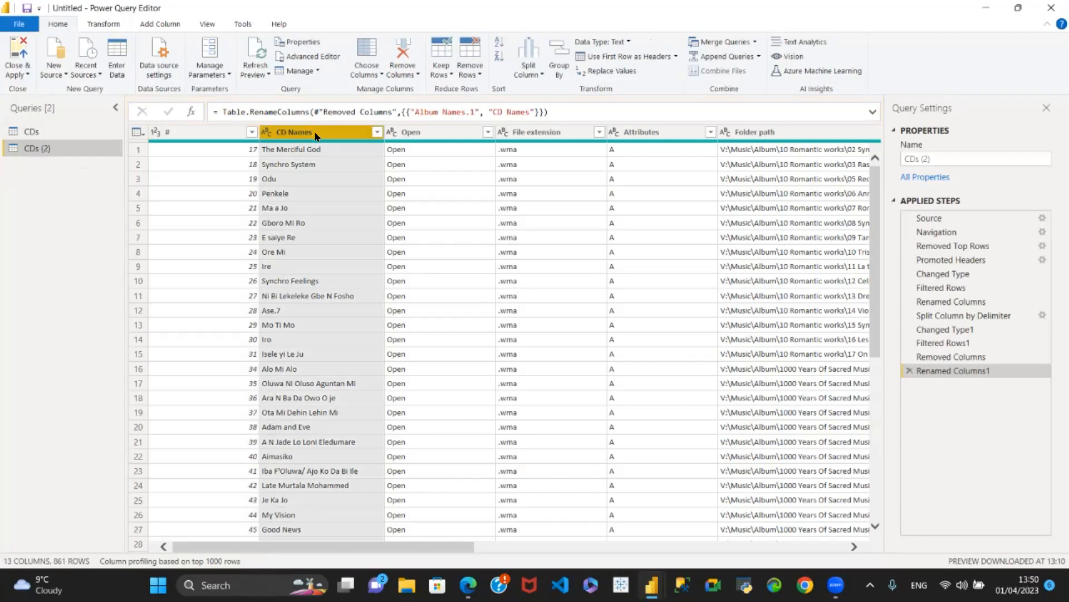
mouse_move(330, 146)
right_click(307, 135)
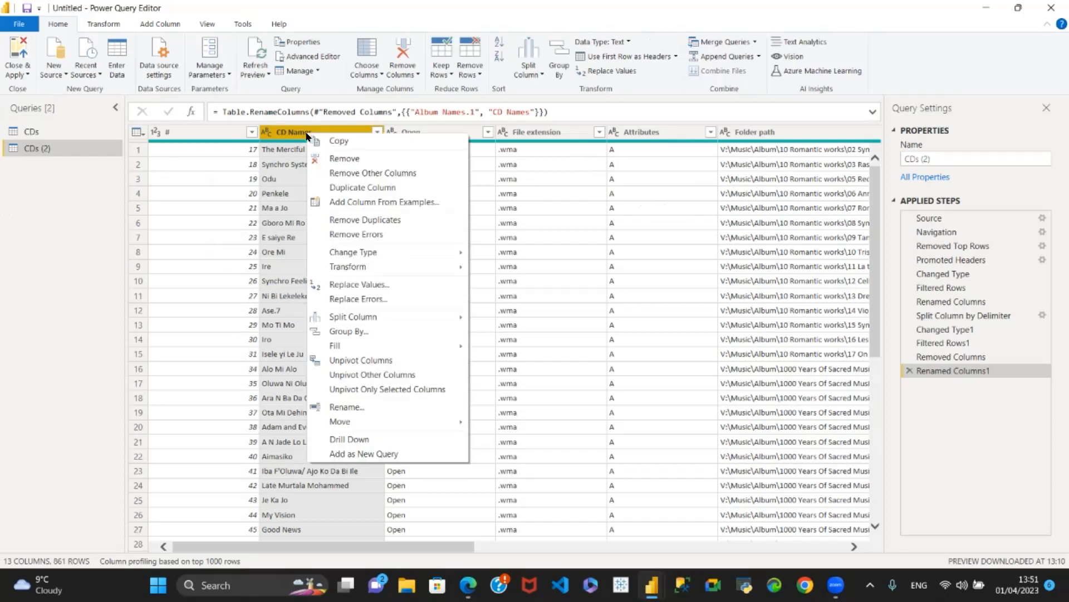
left_click(352, 174)
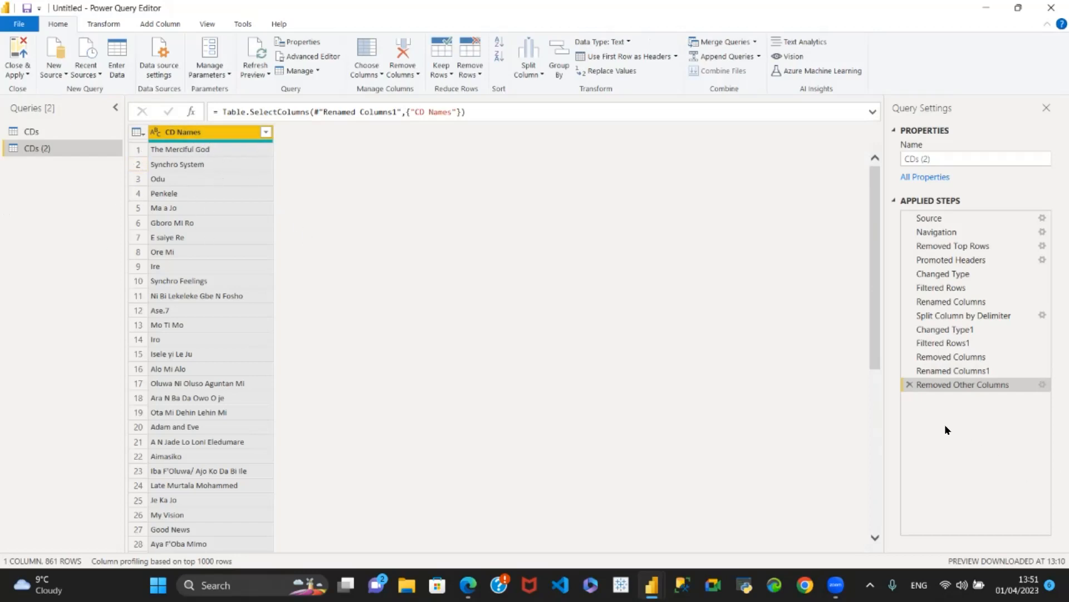
left_click(910, 385)
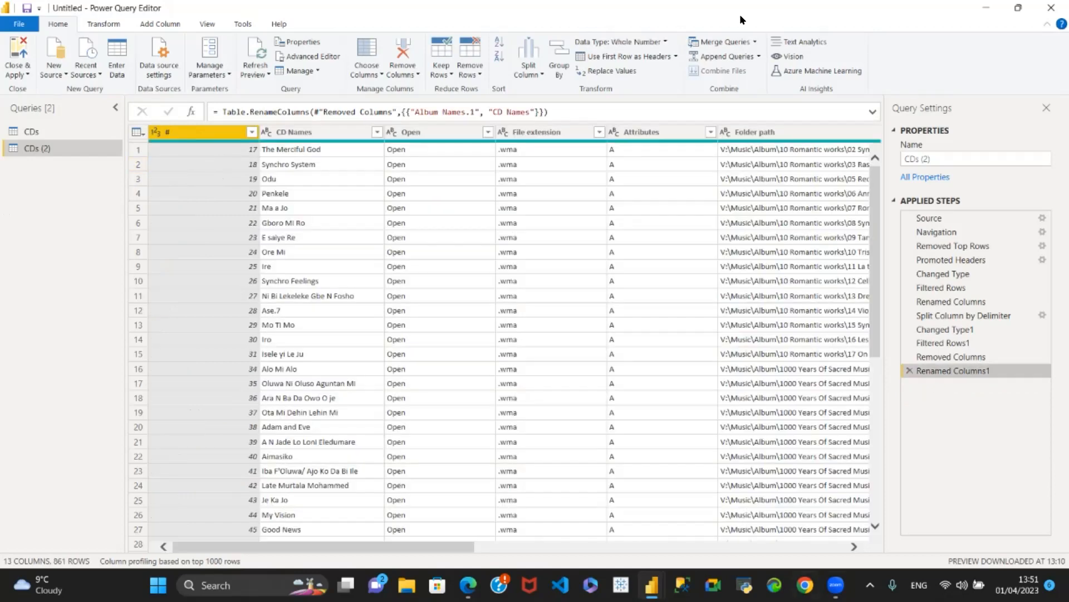
Step: Keep only the Path column in the CDs (2) query and remove its duplicate values
left_click_drag(347, 550, 489, 476)
left_click(664, 129)
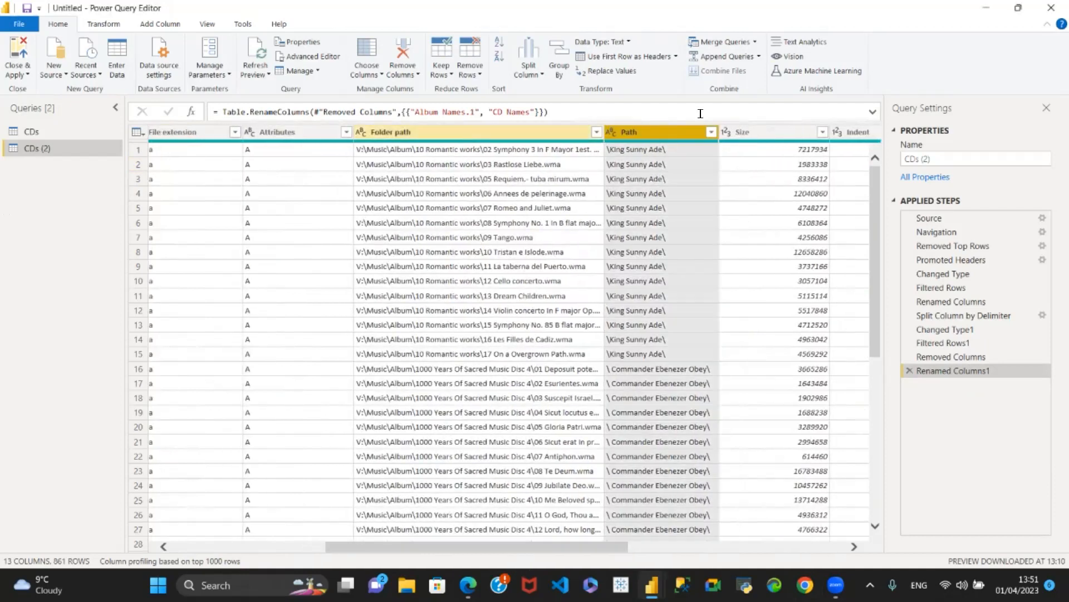
right_click(659, 131)
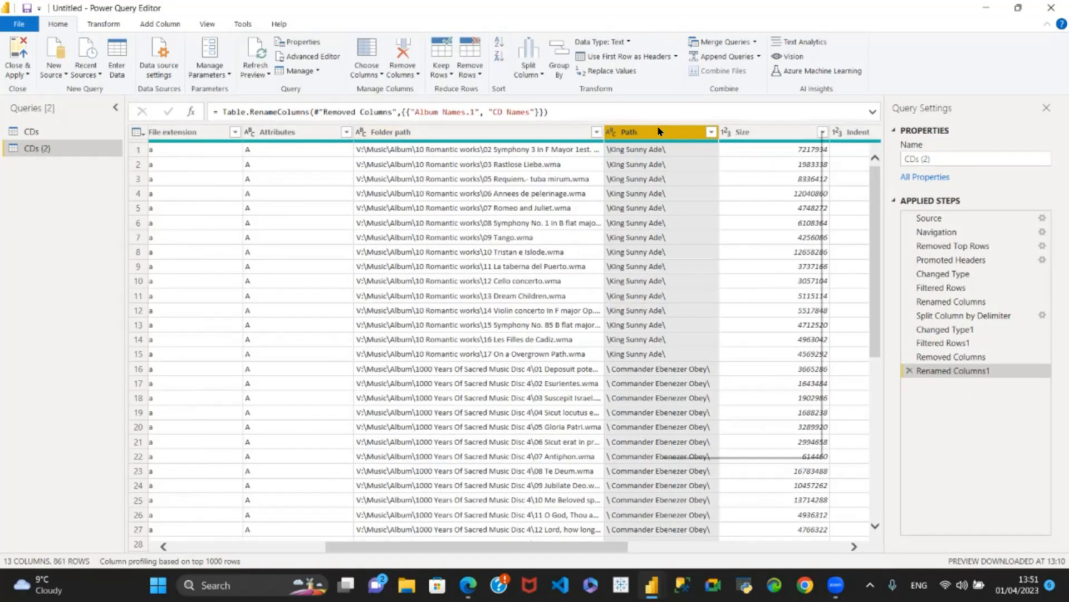
left_click(690, 169)
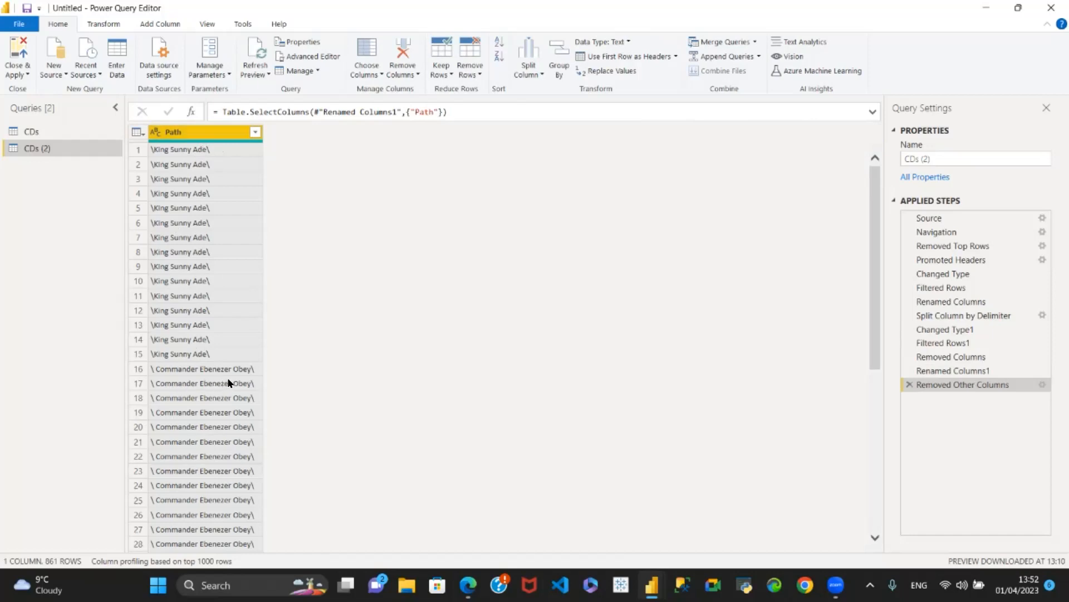
right_click(195, 132)
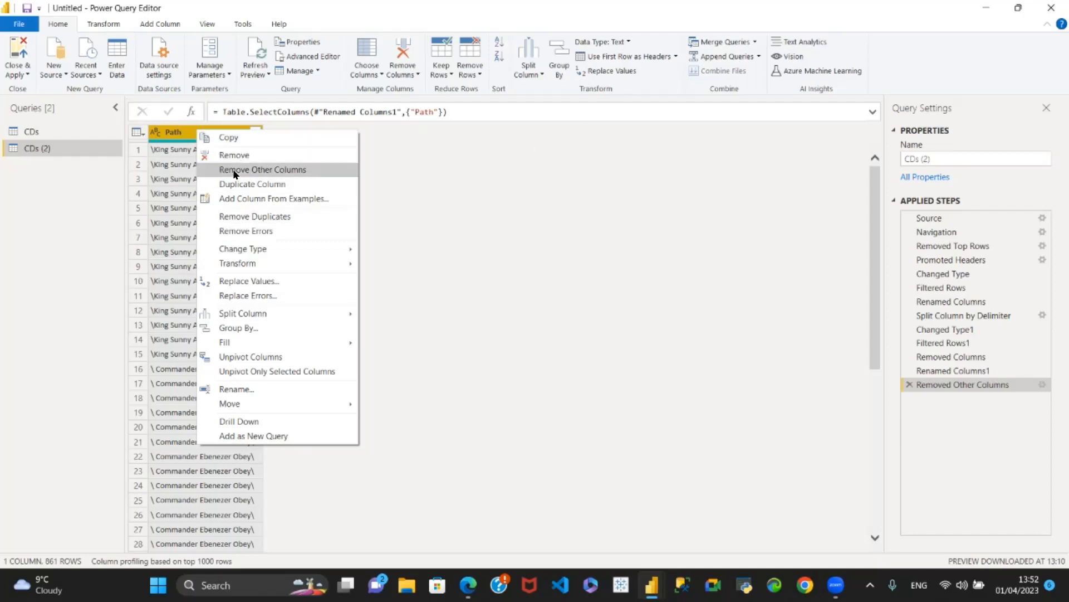
left_click(250, 217)
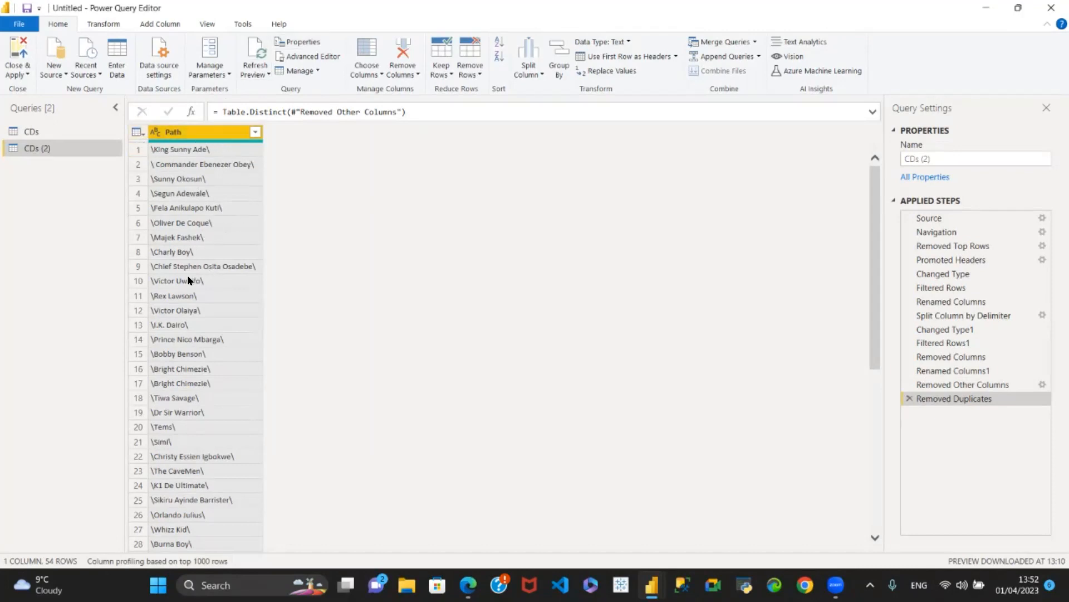
Step: Replace every "\" in the Path column with an empty value
right_click(190, 133)
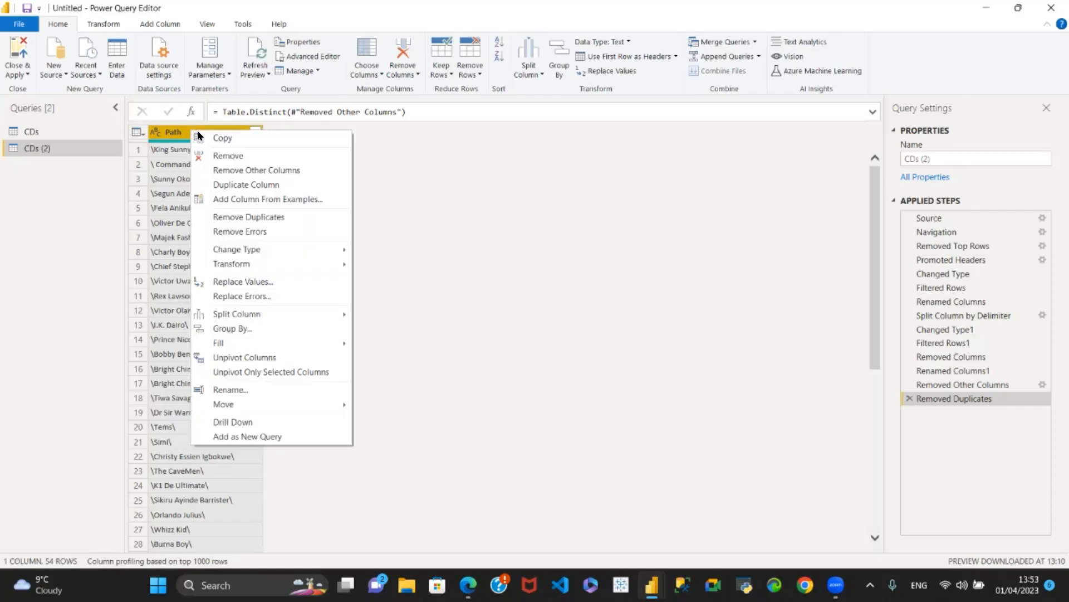
left_click(271, 284)
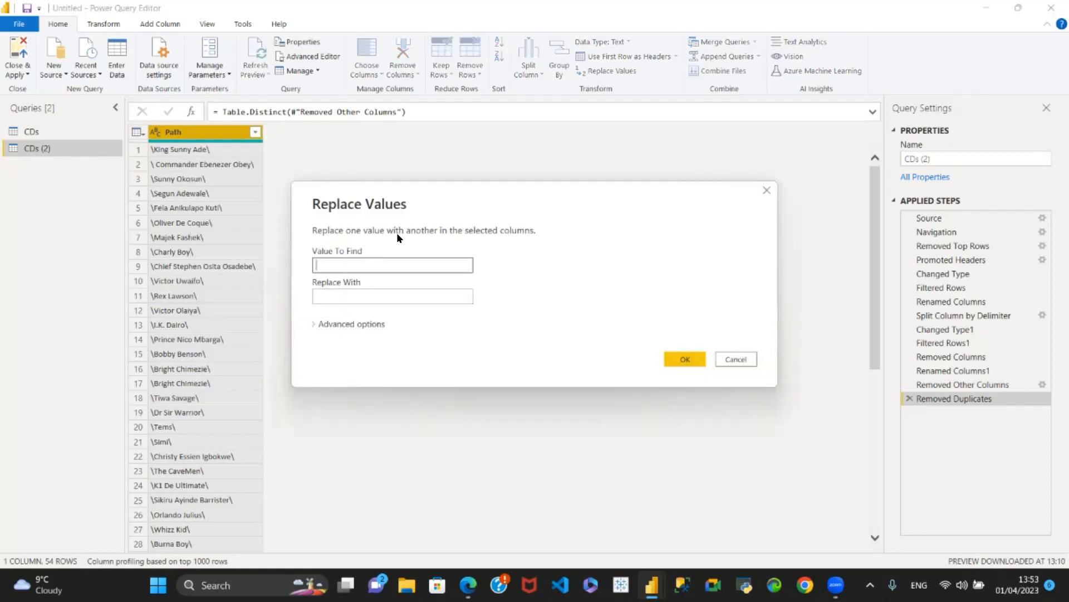
type("\\")
left_click(317, 297)
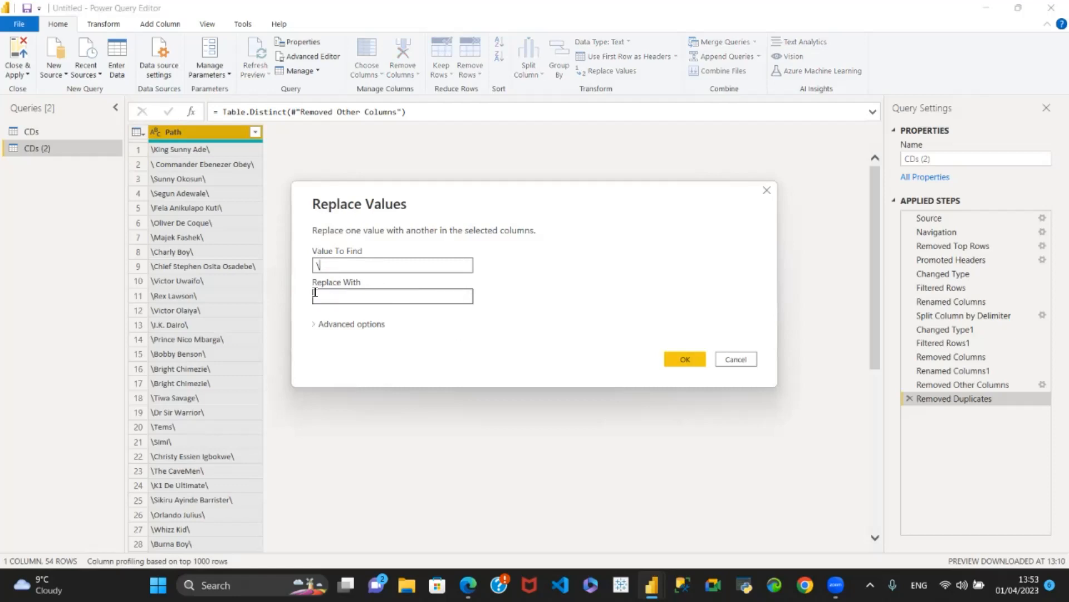
left_click(684, 358)
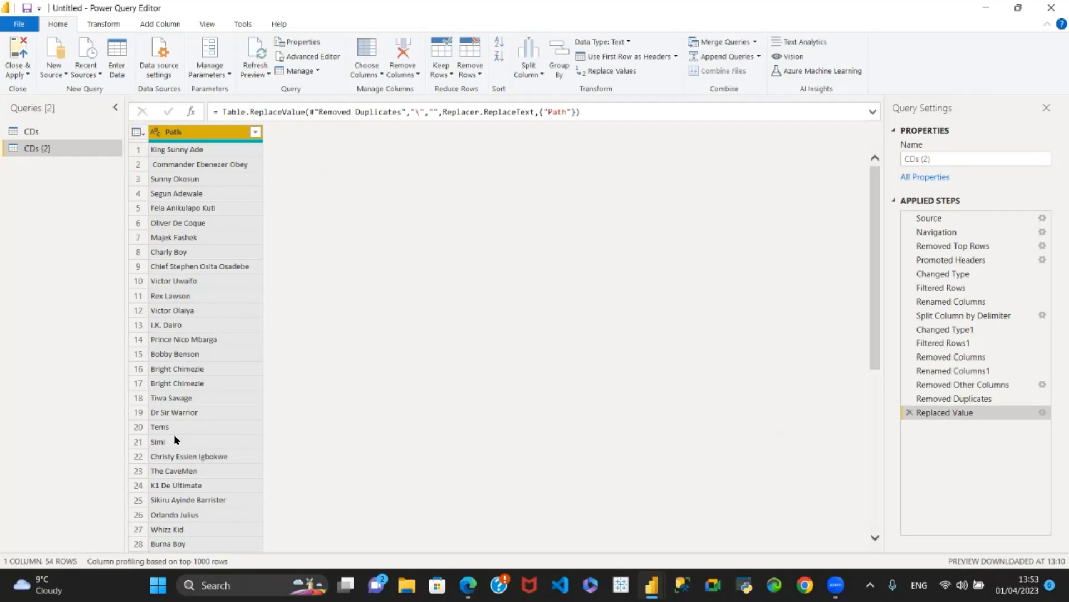
scroll(179, 452, "down", 5)
scroll(173, 416, "up", 5)
Step: Trim the leading and trailing spaces from the Path column's text
right_click(186, 133)
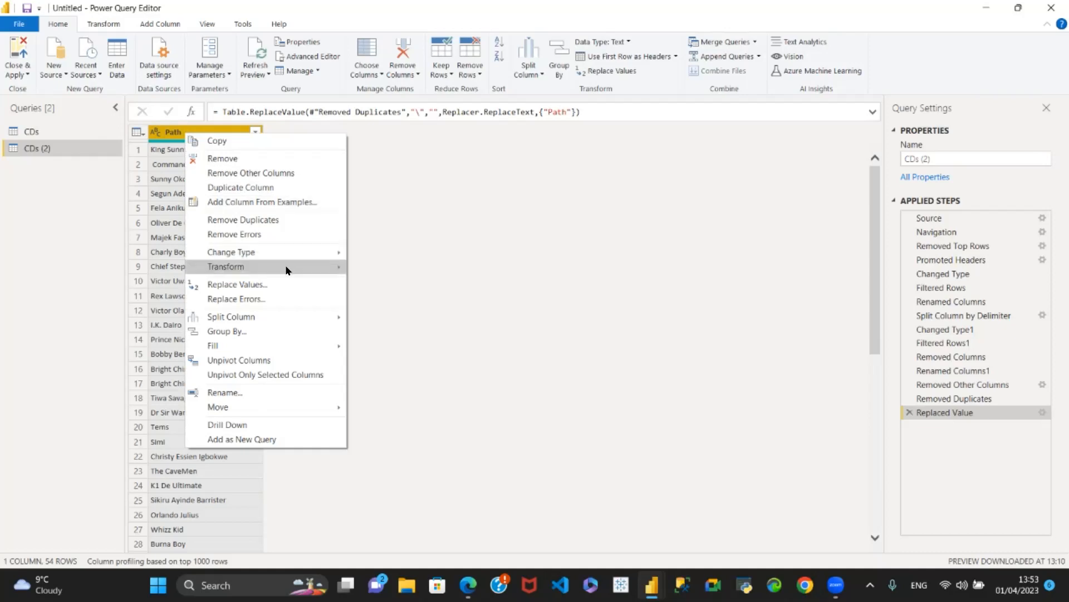
mouse_move(287, 270)
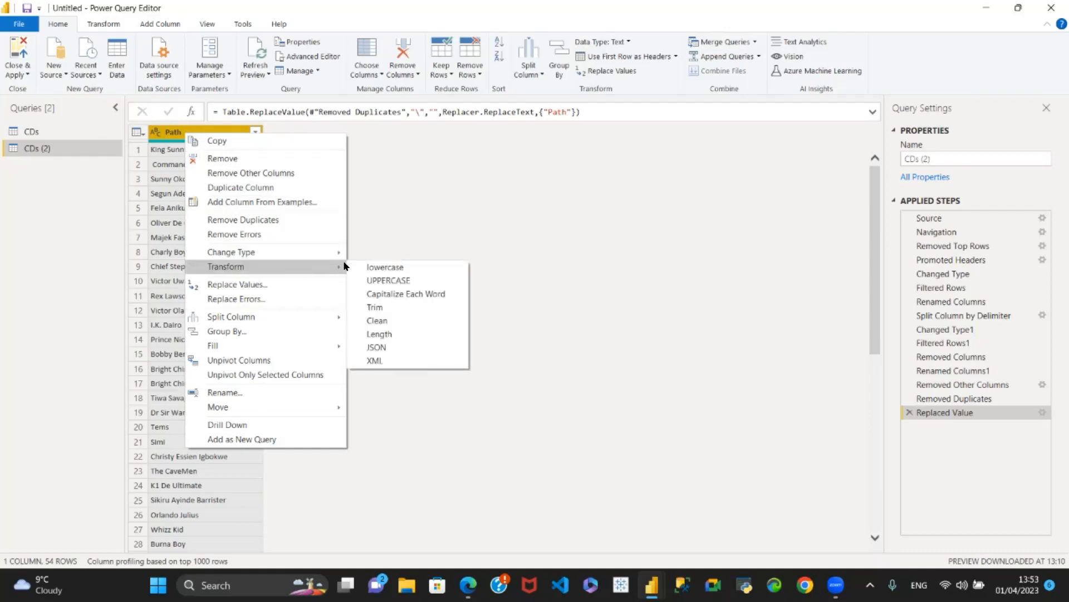
left_click(388, 310)
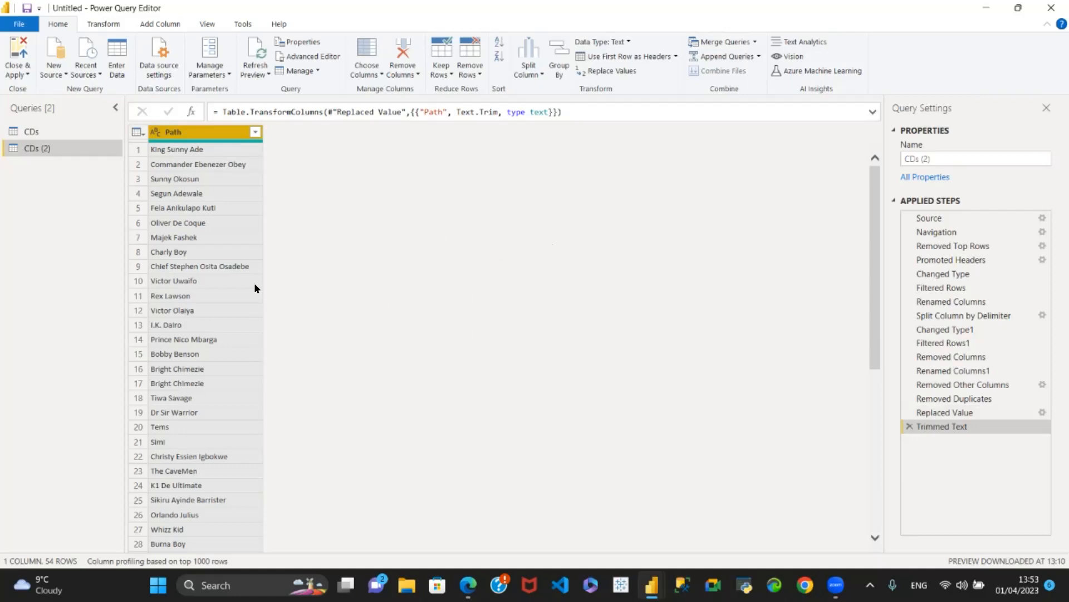
scroll(204, 389, "down", 8)
scroll(210, 396, "up", 8)
left_click(159, 23)
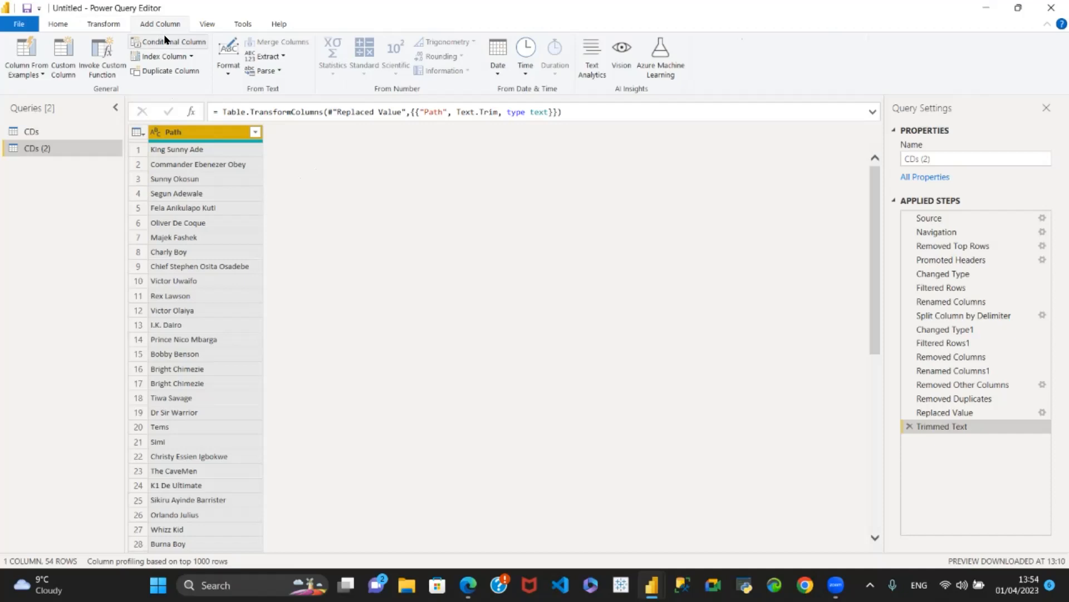
left_click(94, 25)
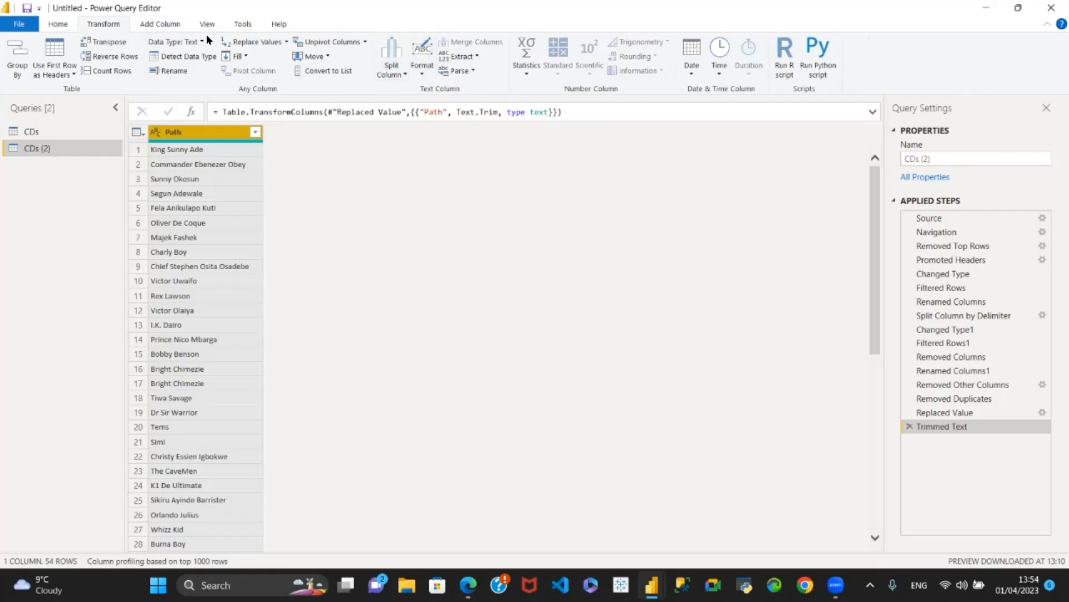
left_click(163, 23)
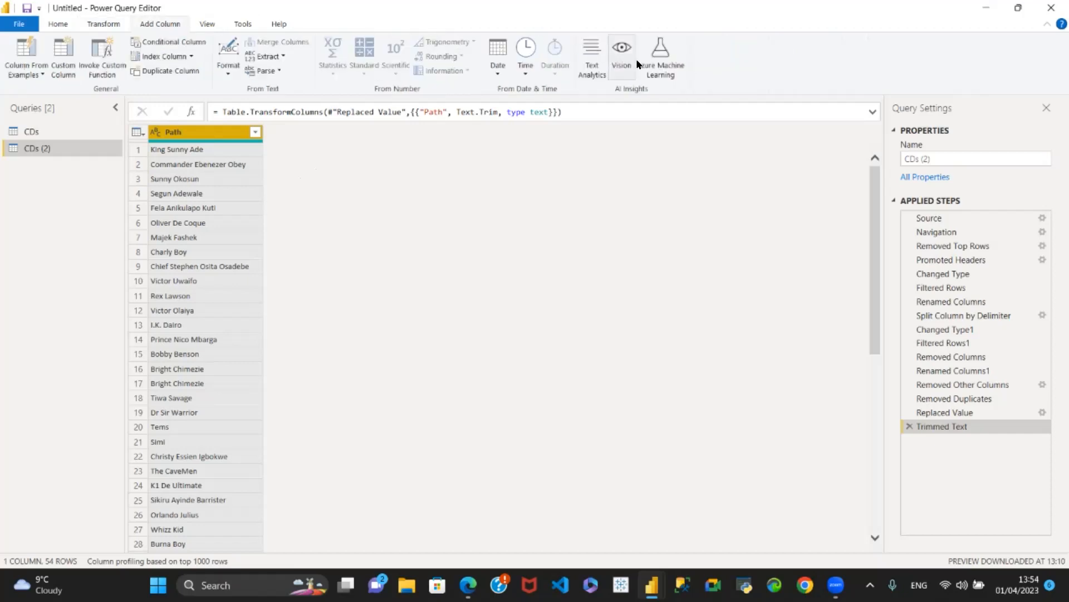
left_click(227, 66)
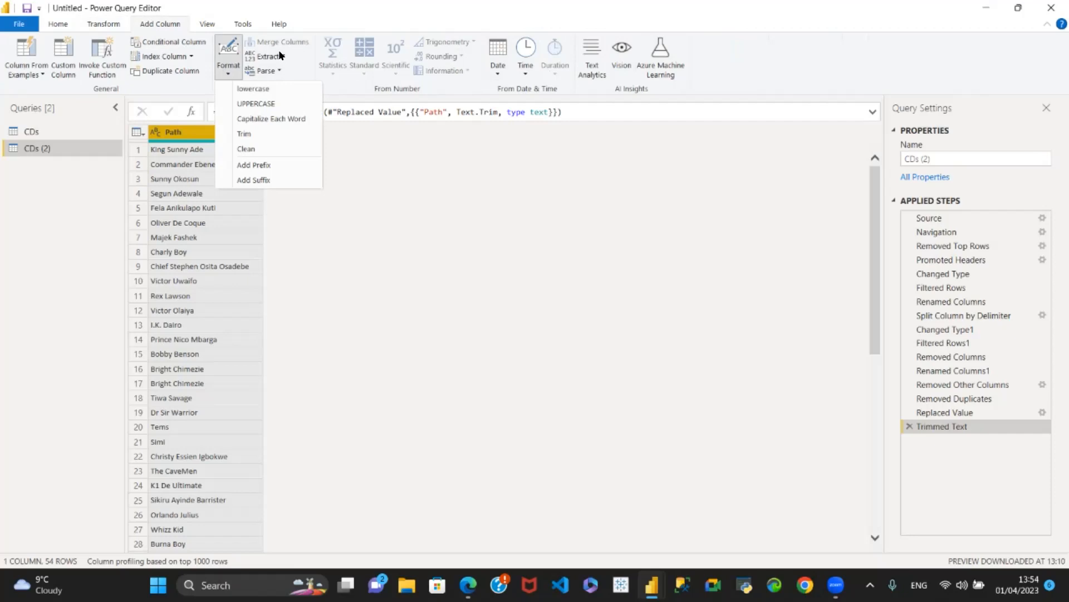
left_click(358, 186)
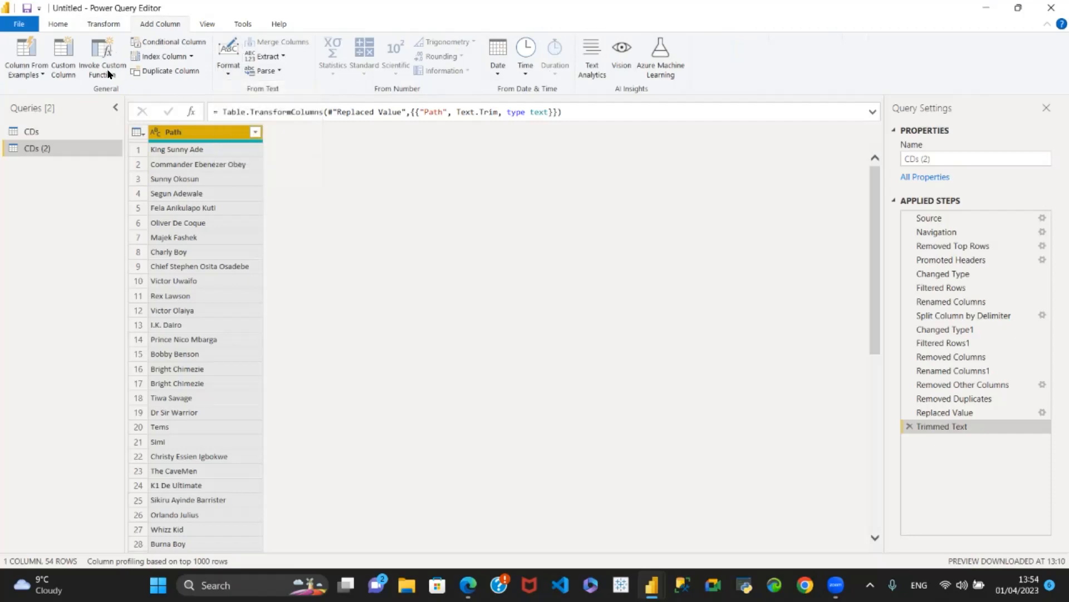
left_click(98, 24)
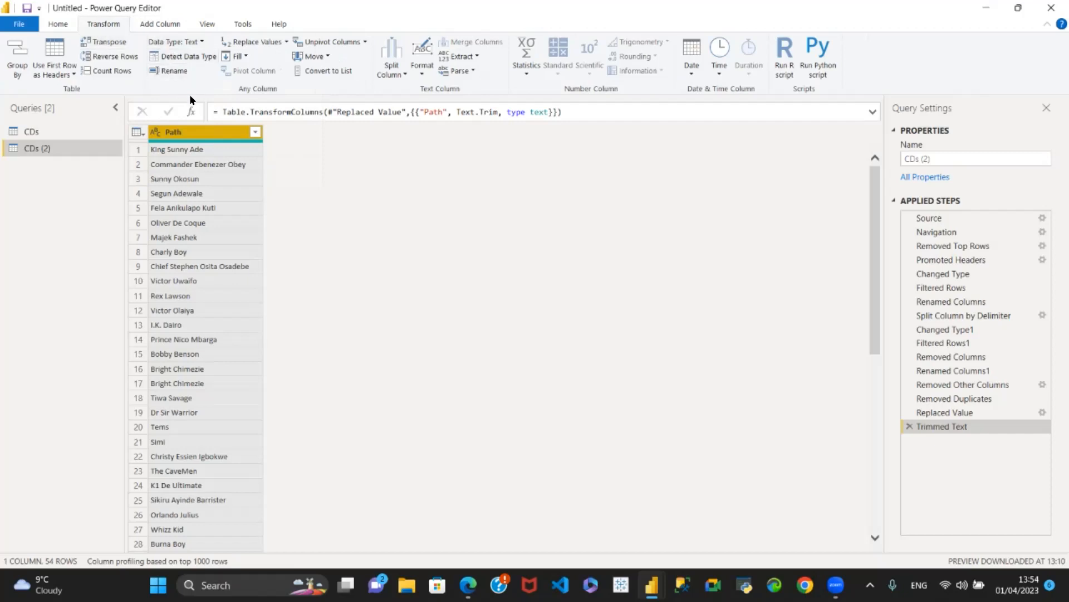
Step: Add an index column starting from 1 to the CDs (2) query
left_click(170, 24)
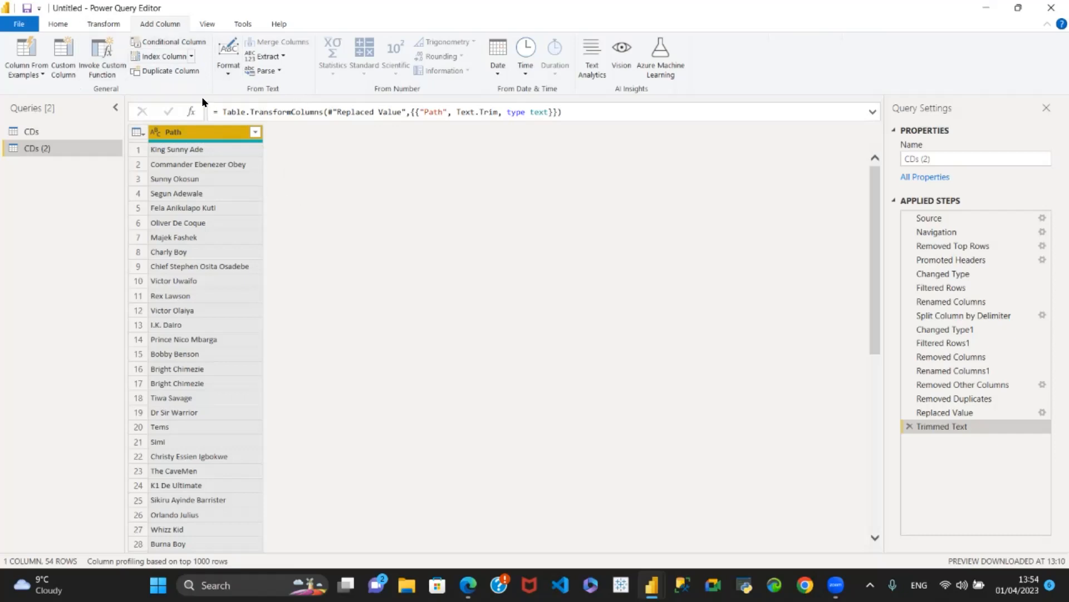
left_click(190, 56)
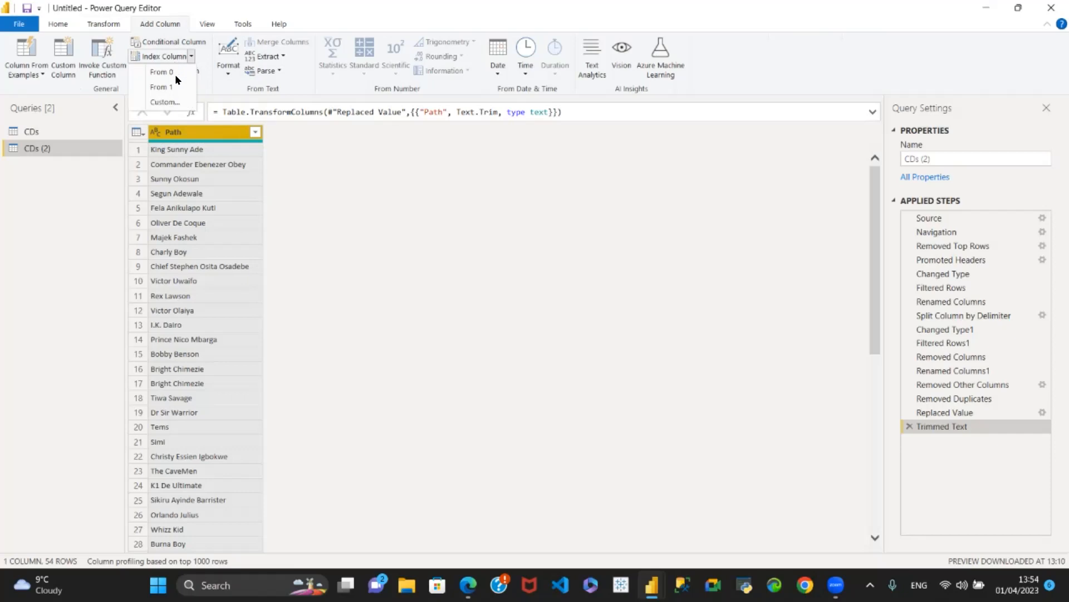
left_click(160, 86)
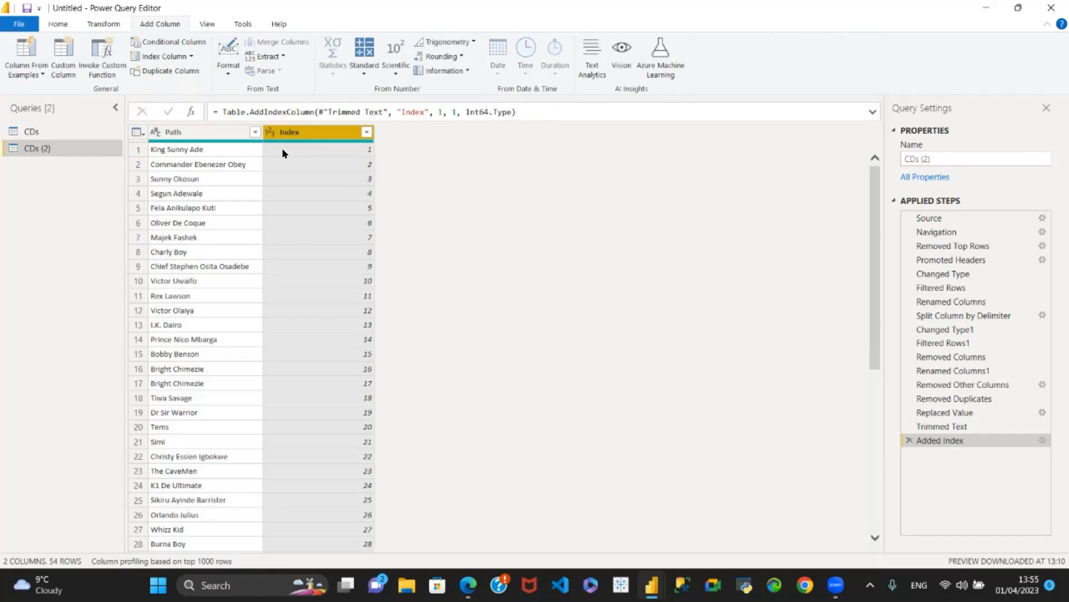
scroll(356, 462, "down", 6)
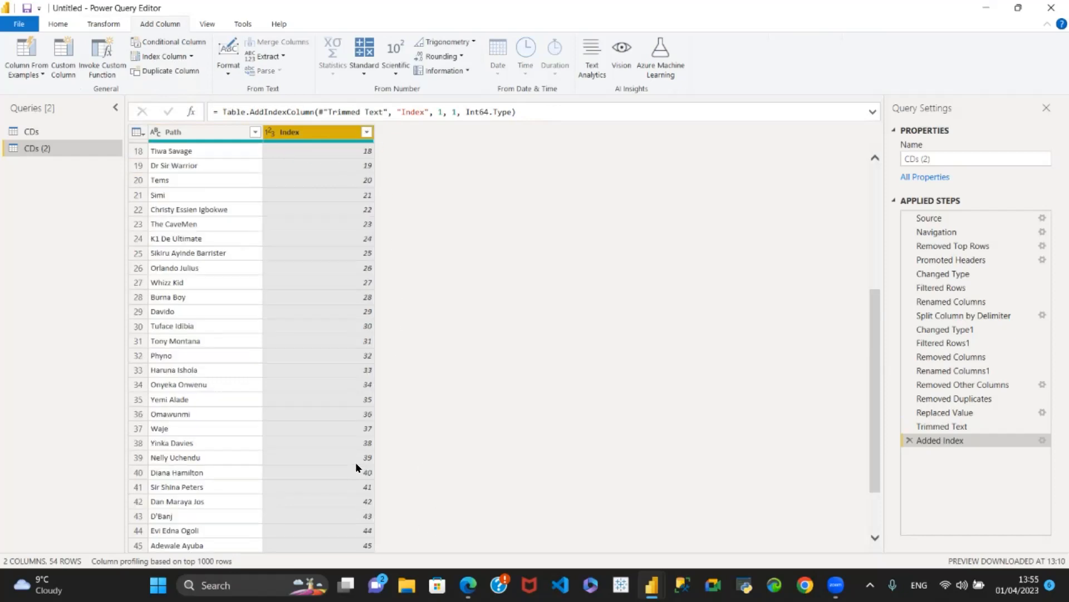
scroll(356, 451, "up", 6)
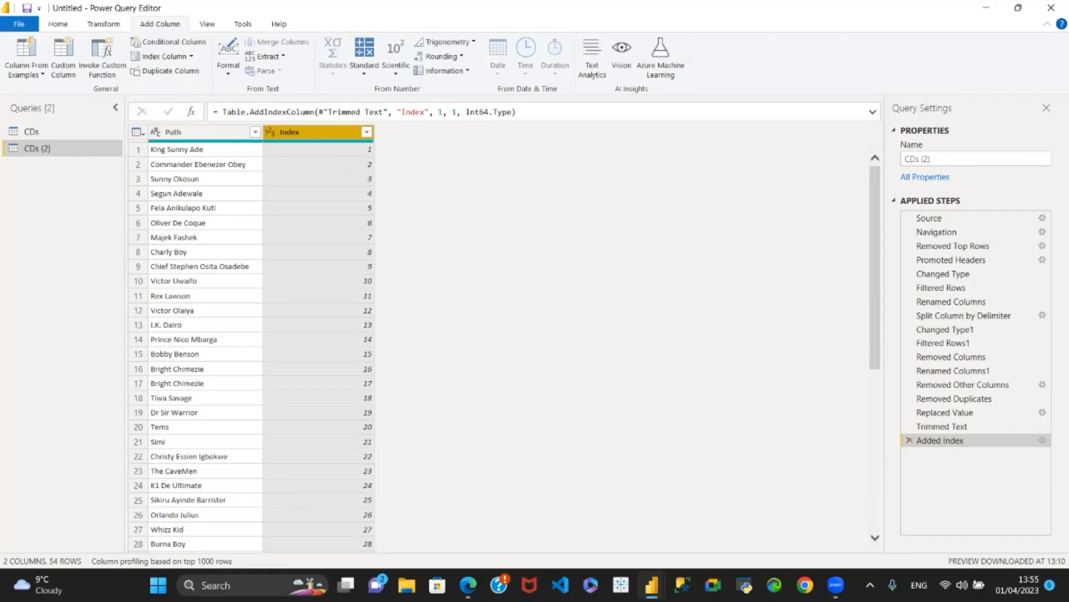
Step: Rename the index column as ID by editing the Added Index step's formula
left_click_drag(401, 112, 424, 112)
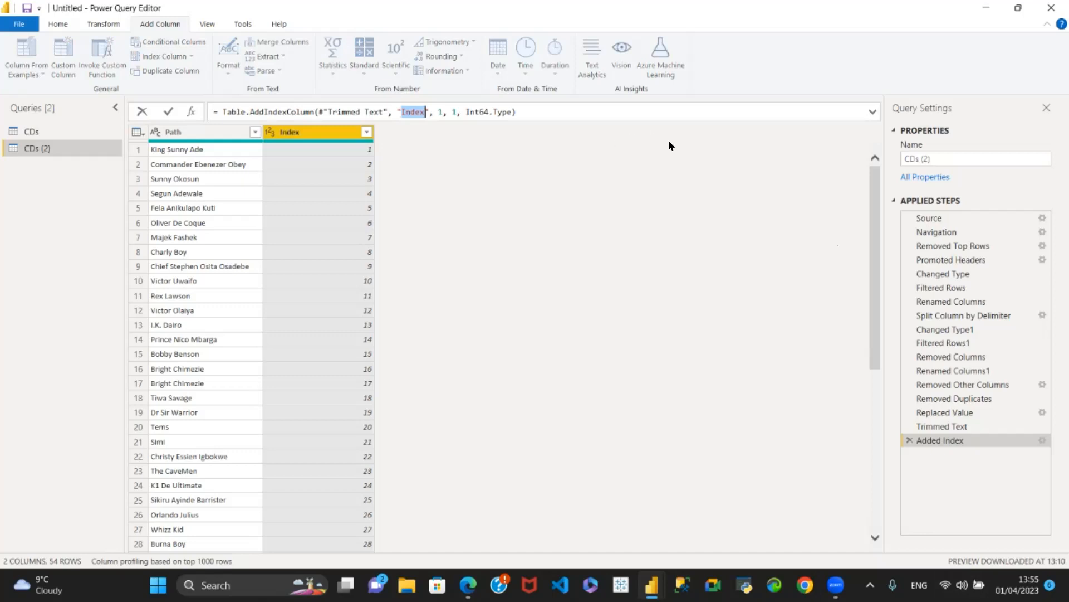
type("ID")
key("Return")
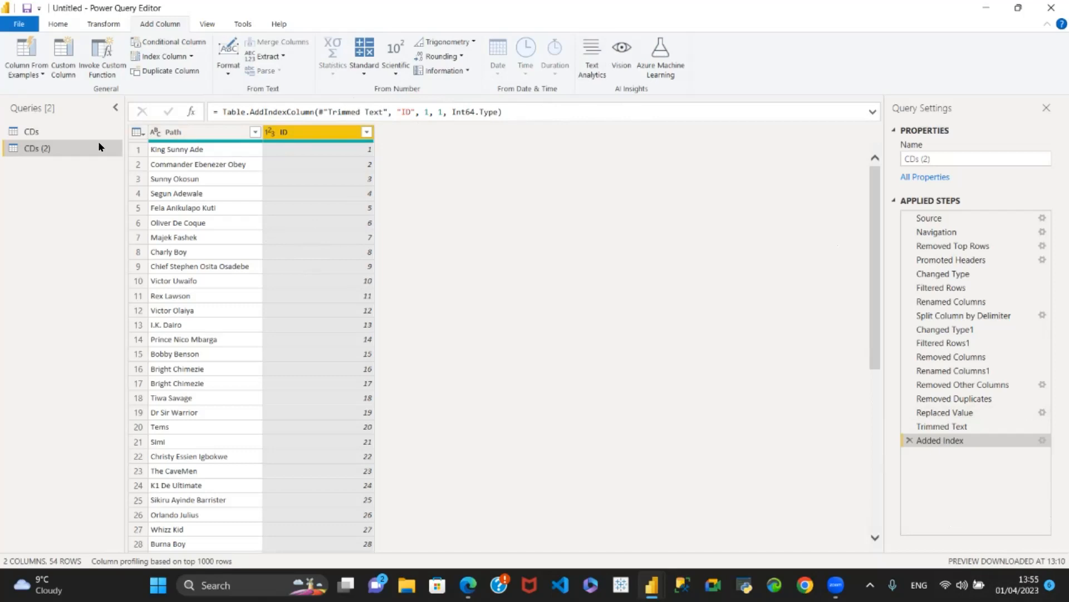
Step: Compare the Path column of the CDs (2) query with the Path column of the CDs query
left_click(193, 131)
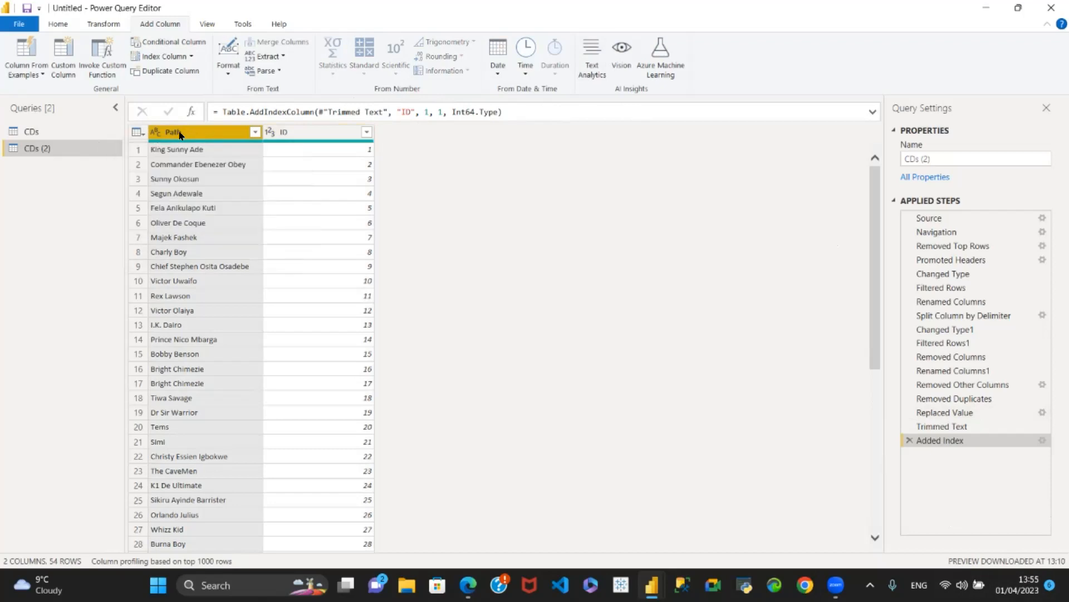
left_click(32, 133)
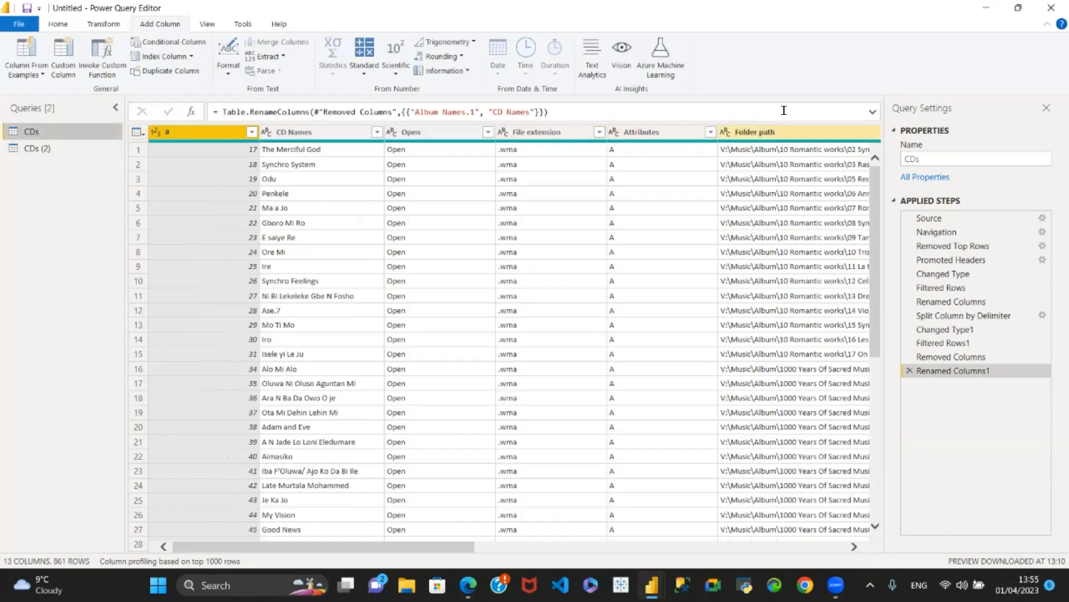
left_click_drag(342, 551, 513, 574)
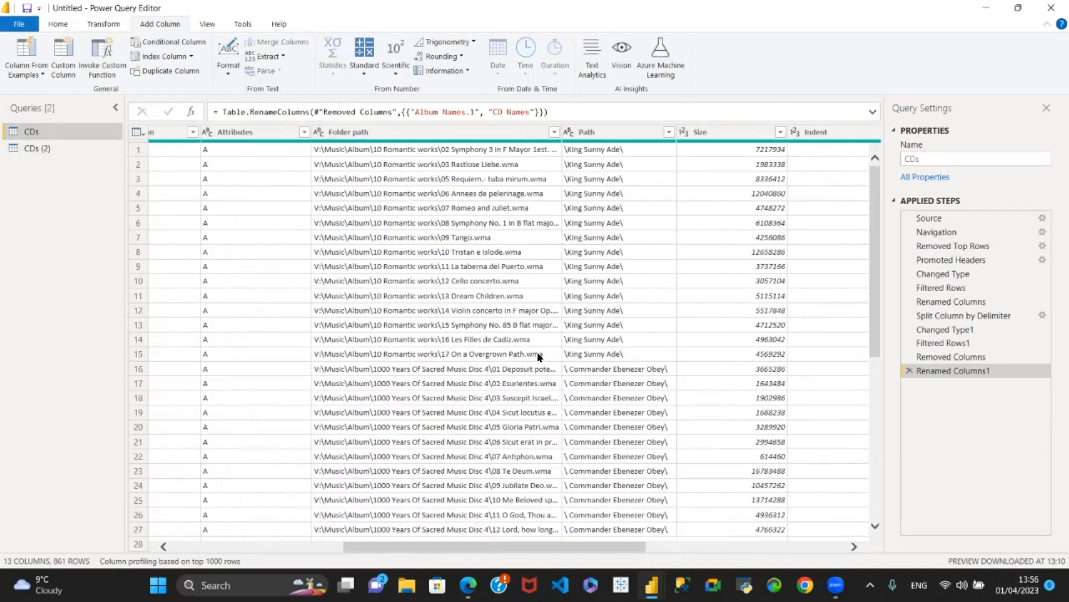
left_click(37, 149)
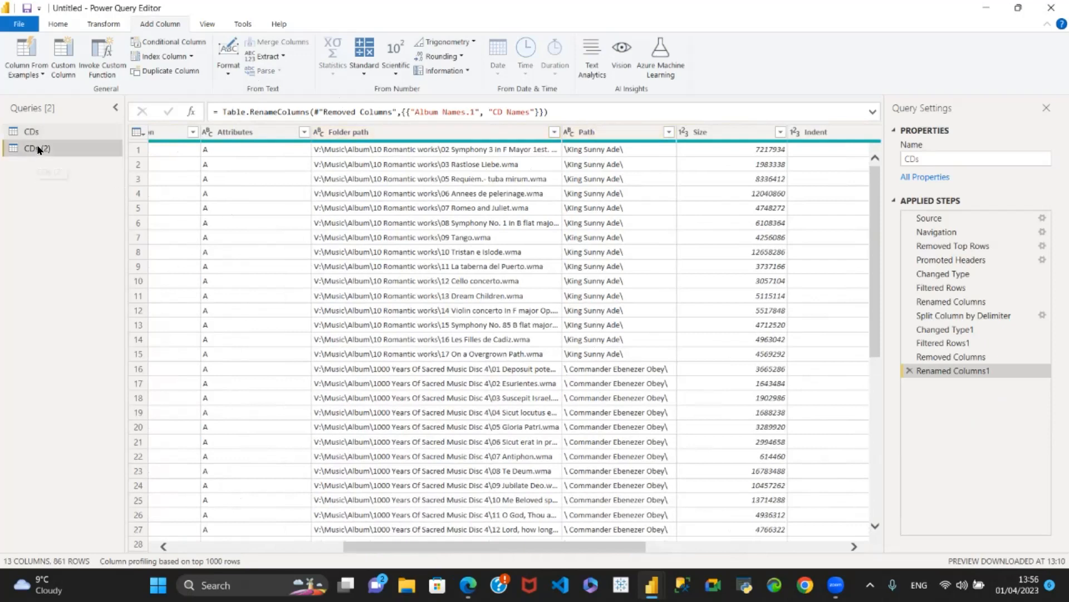
left_click(66, 132)
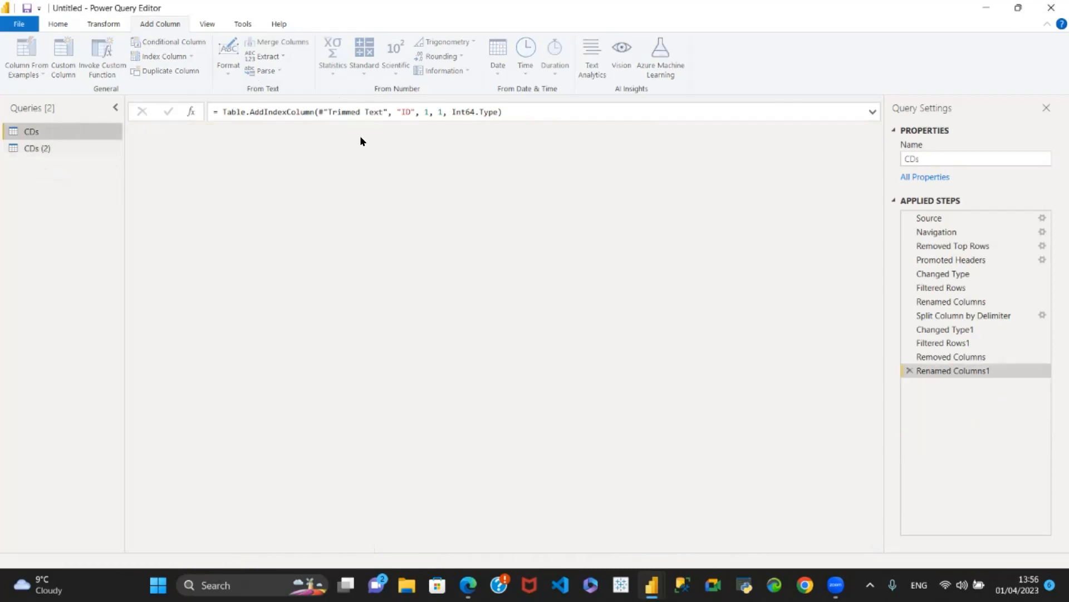
Step: Replace every backslash in the CDs query's Path column with nothing
left_click_drag(329, 540, 521, 543)
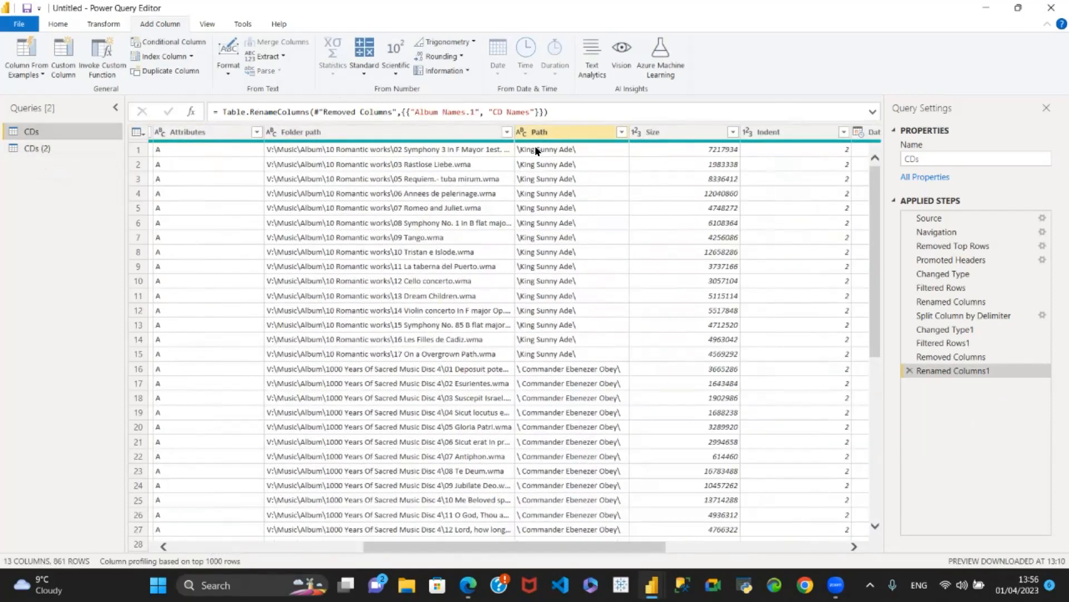
right_click(556, 135)
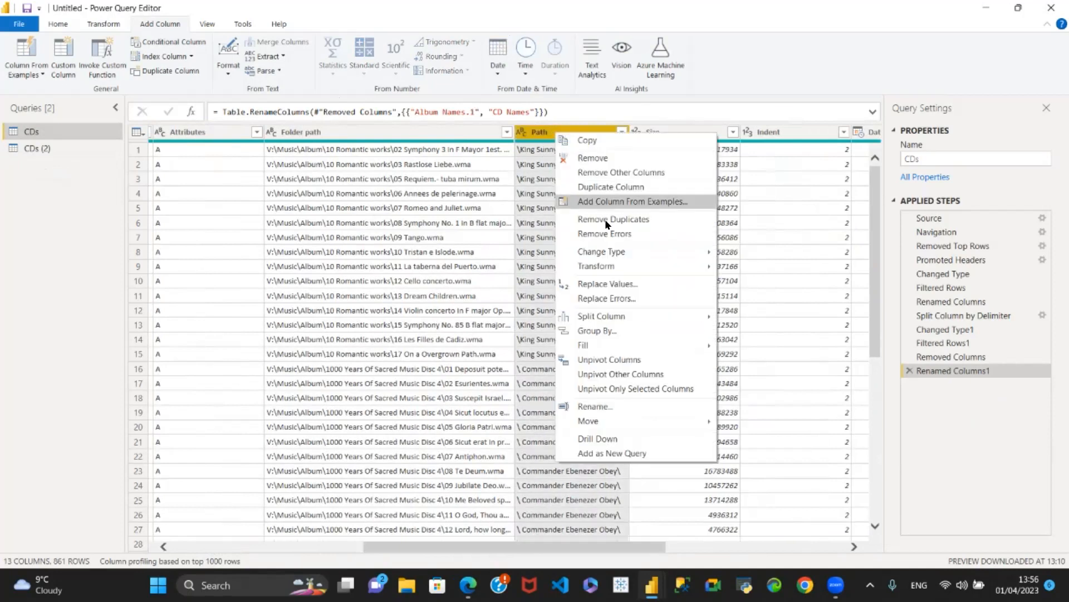
left_click(610, 284)
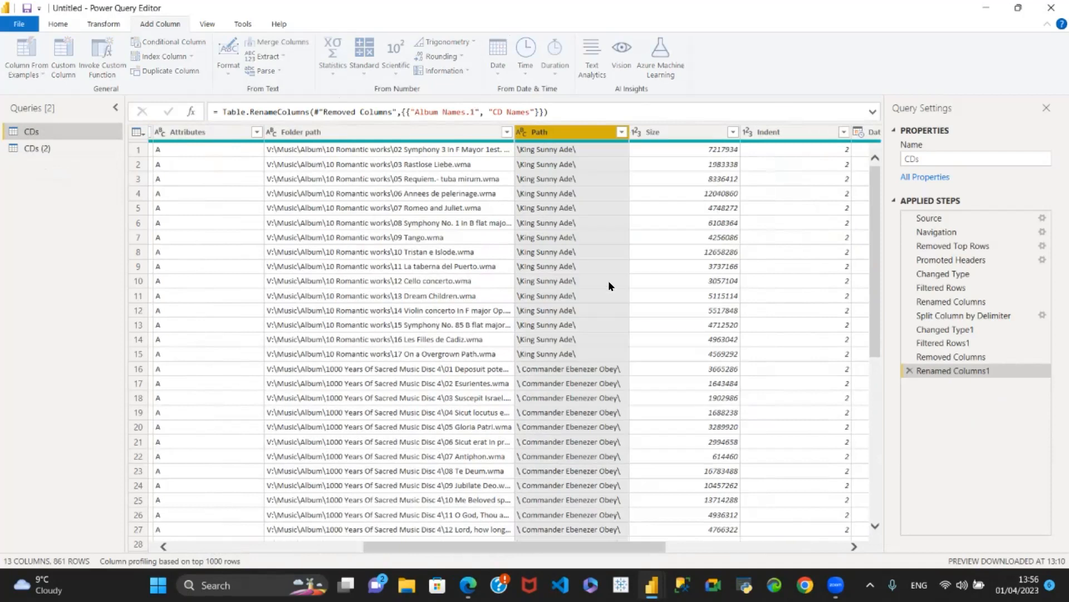
type("\\")
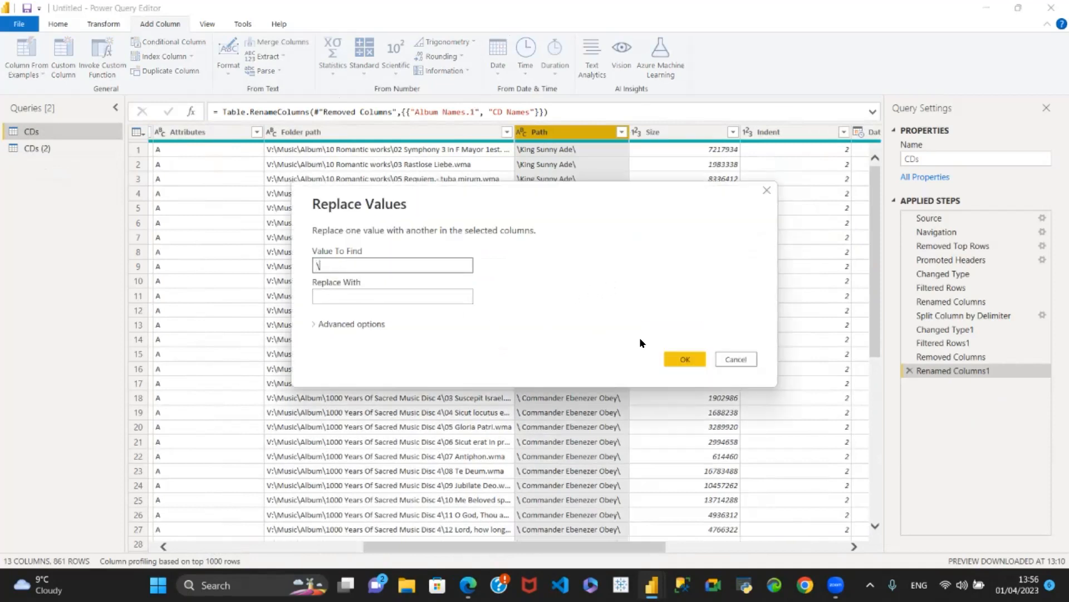
left_click(685, 358)
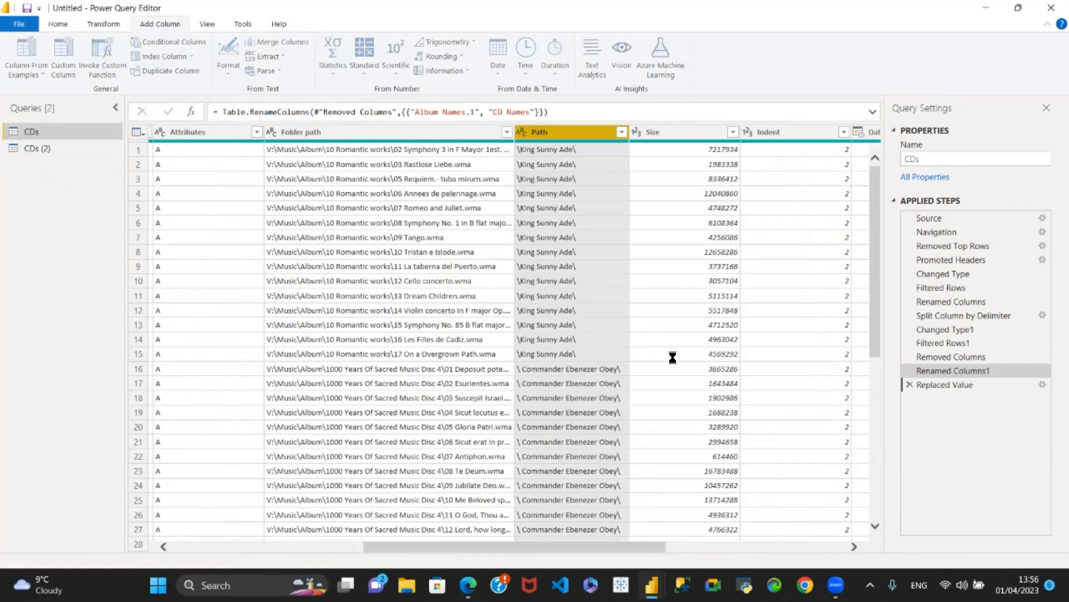
Step: Trim the leading and trailing spaces from the Path column in the CDs query
right_click(564, 133)
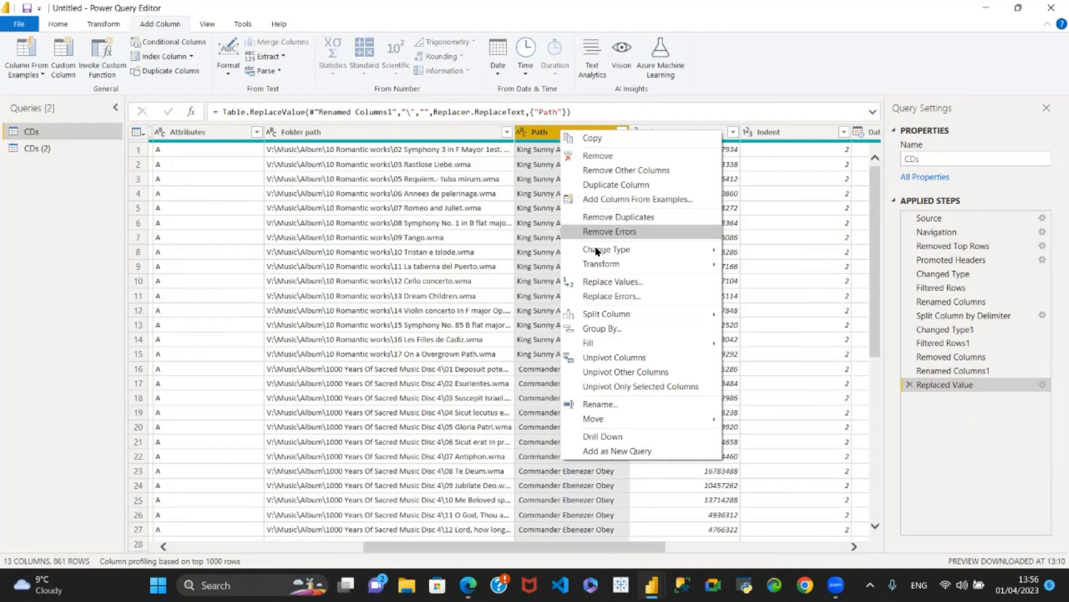
mouse_move(596, 251)
mouse_move(615, 266)
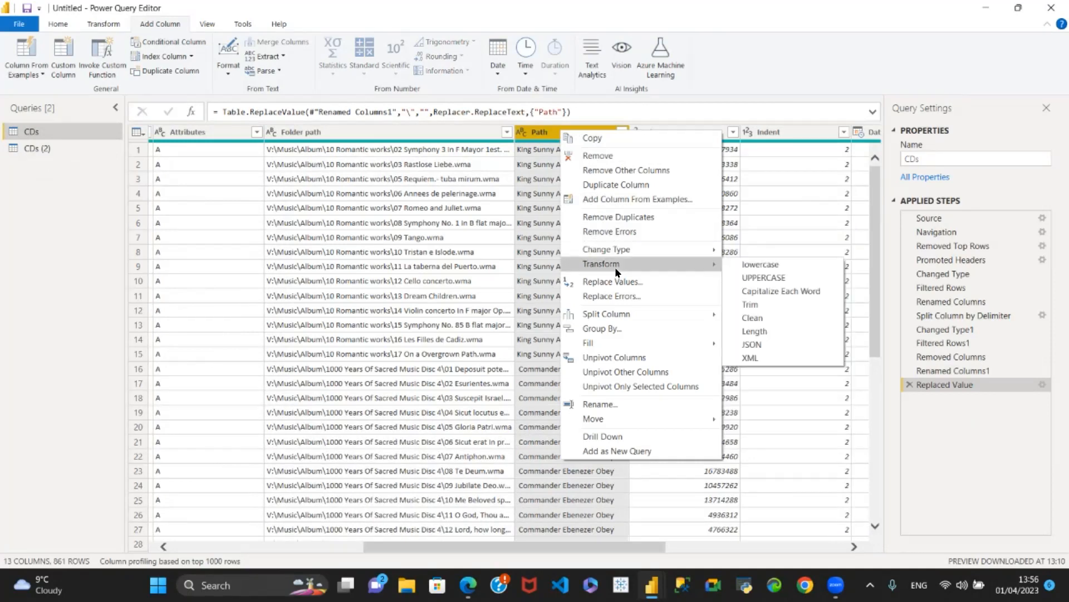
left_click(741, 305)
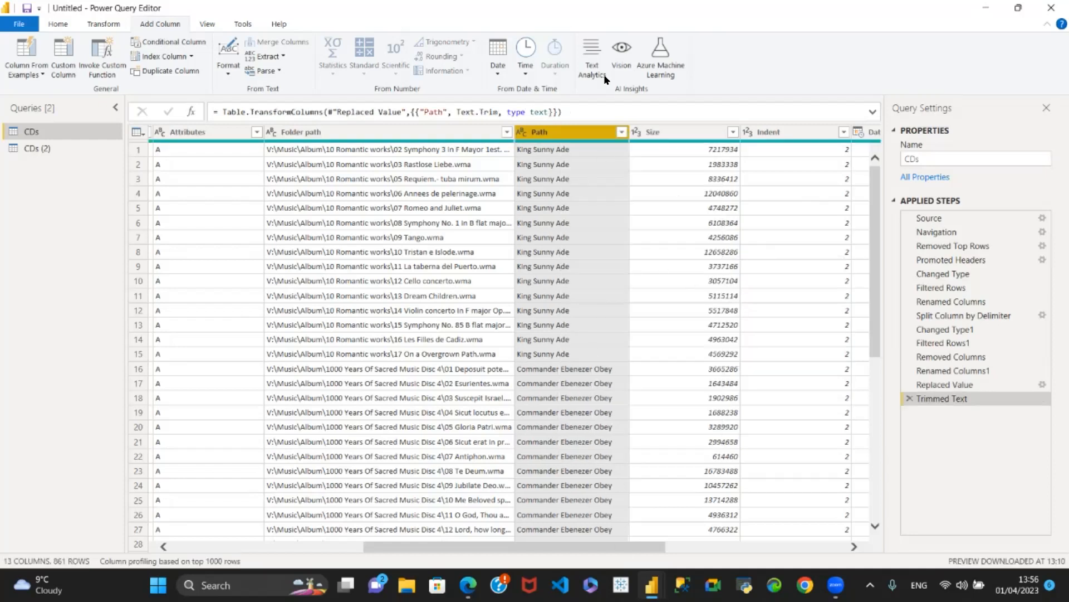
Step: Rename the CDs (2) query as Musicians
left_click(29, 151)
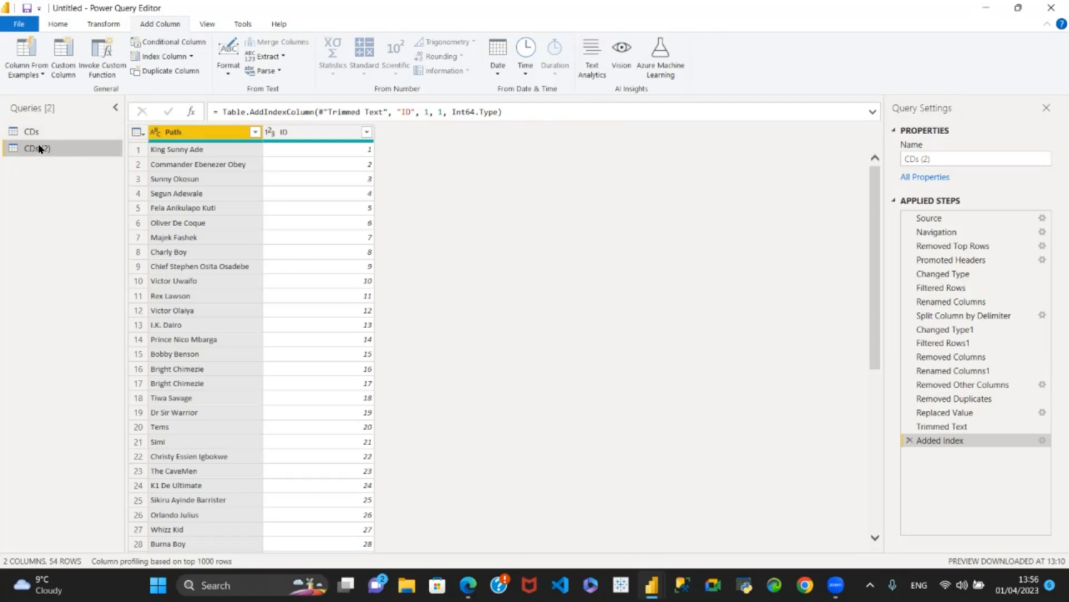
double_click(54, 148)
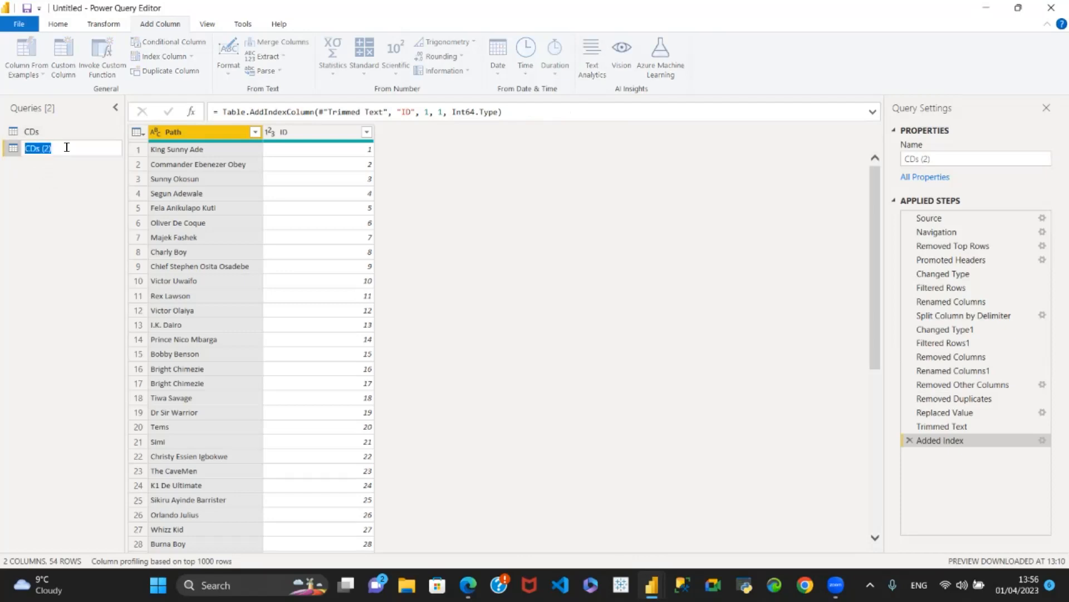
type("Musicians")
key("Return")
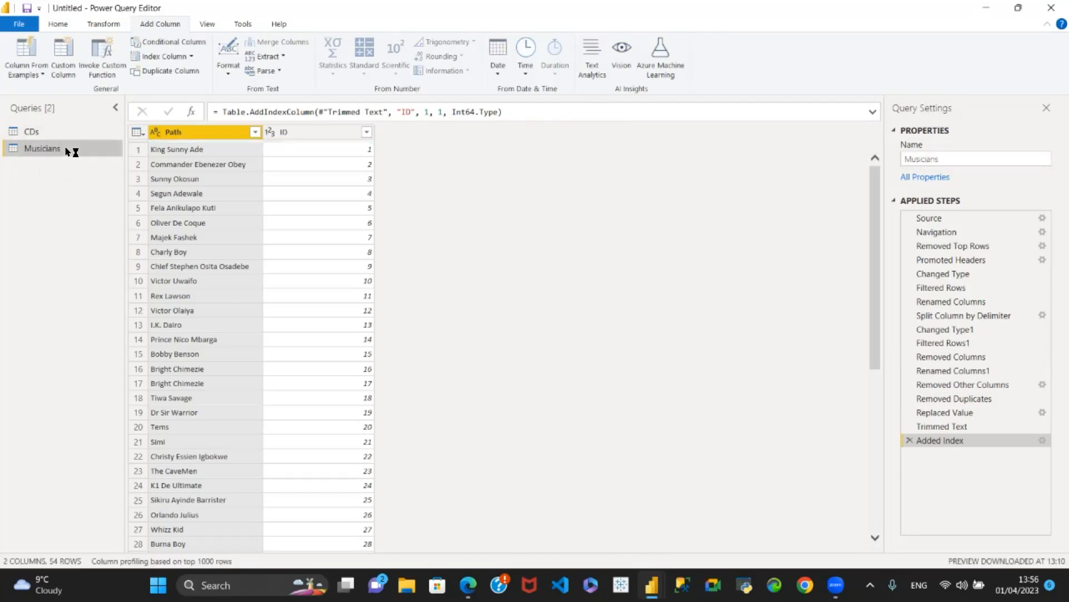
Step: Check the File extension column's values in the CDs query, keeping all of them, and replace the period with nothing
left_click(44, 124)
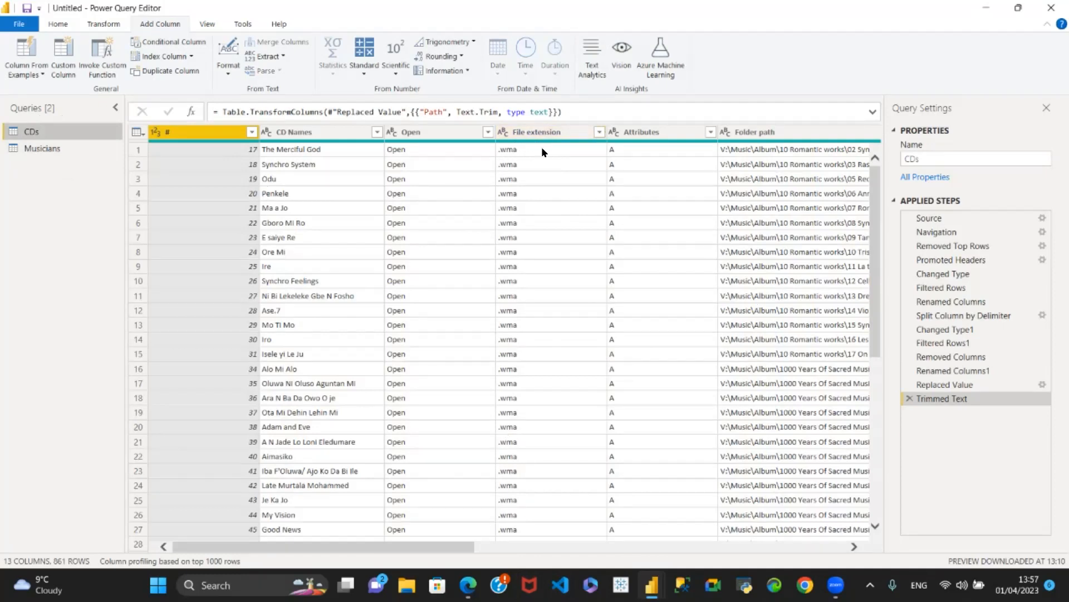
left_click(581, 135)
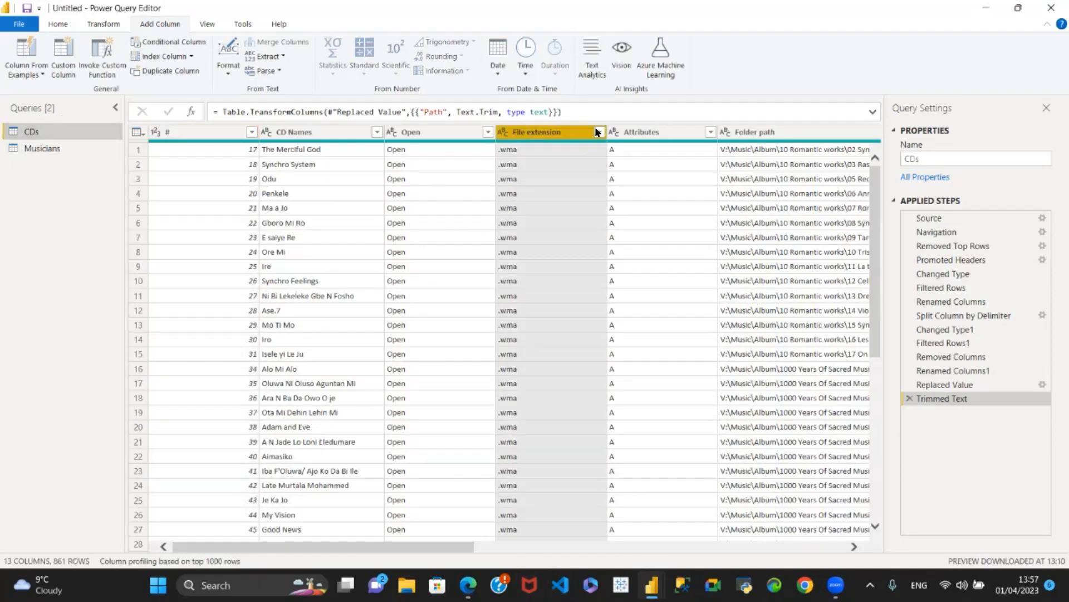
left_click(598, 132)
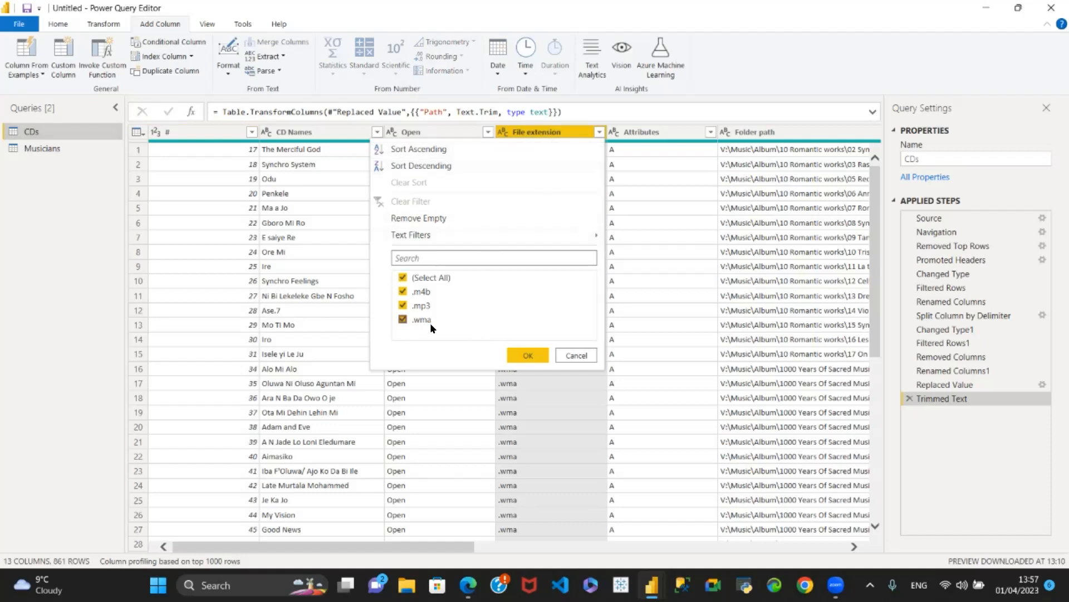
left_click(524, 355)
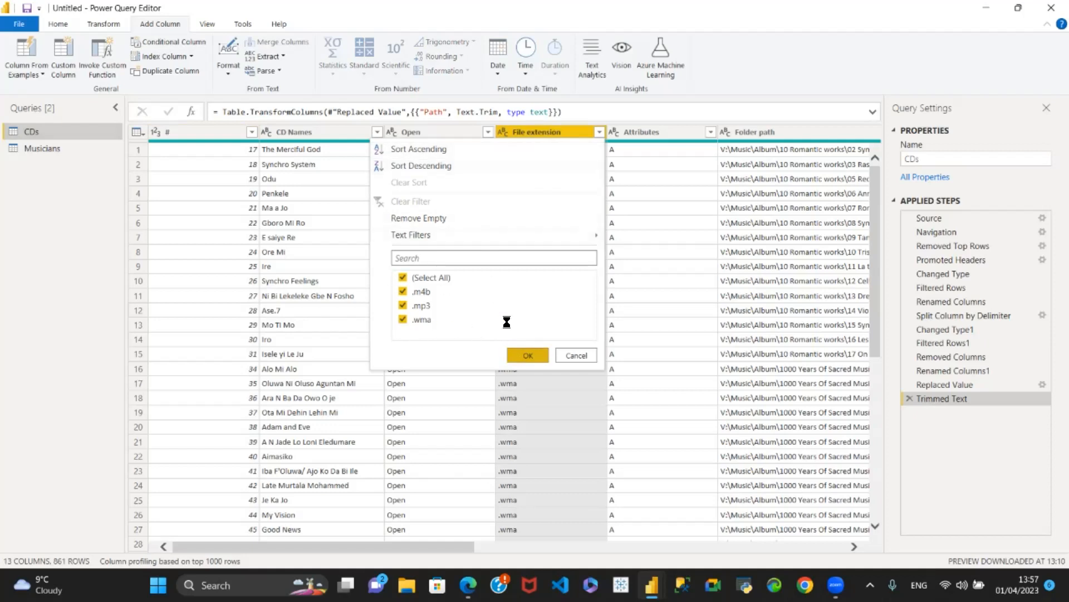
right_click(528, 134)
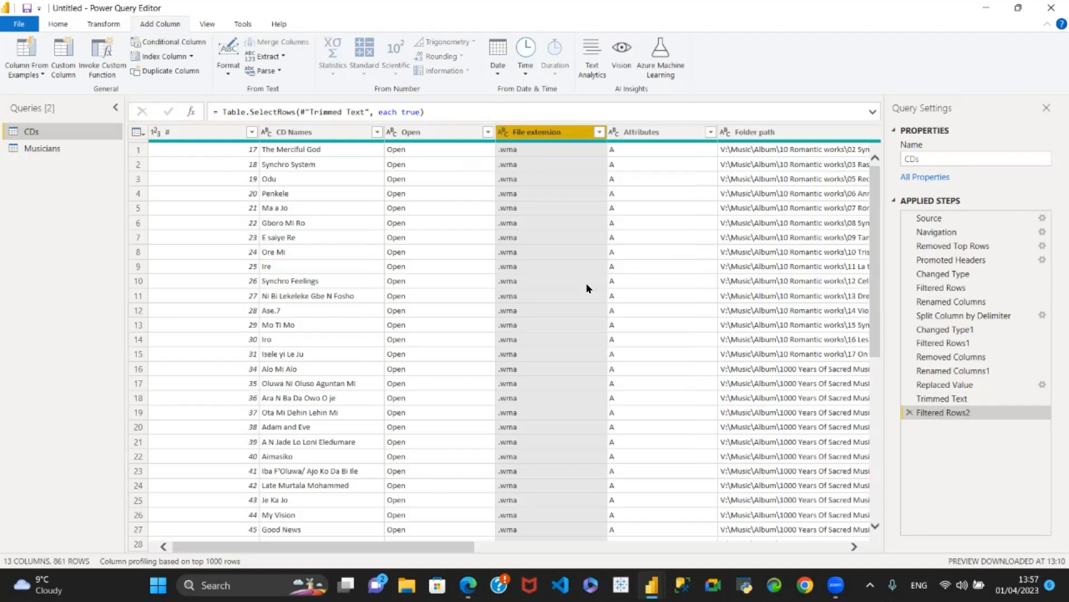
left_click(586, 283)
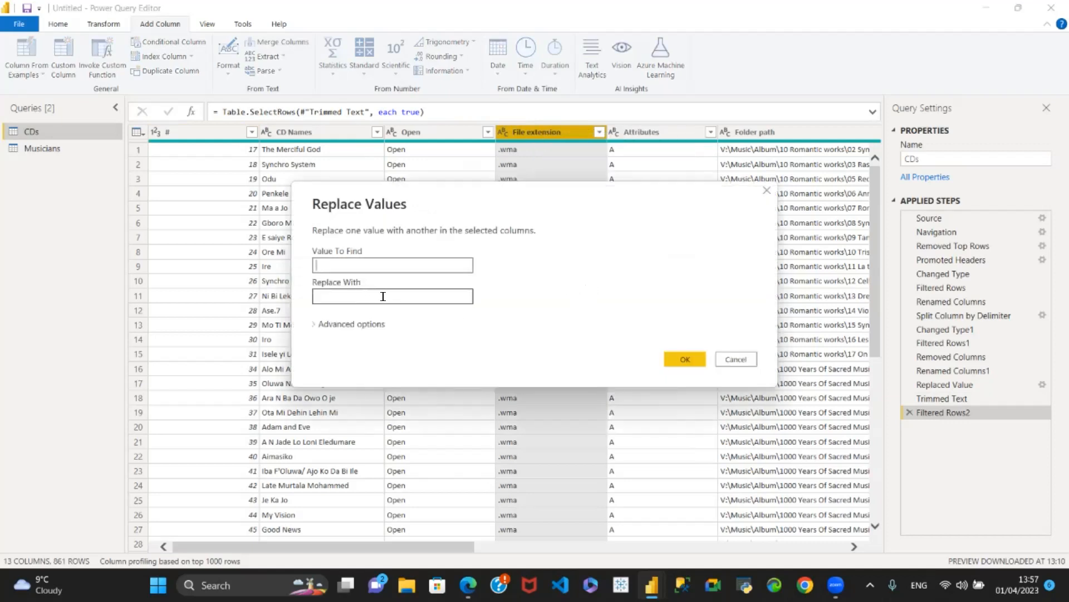
type(".")
left_click(686, 360)
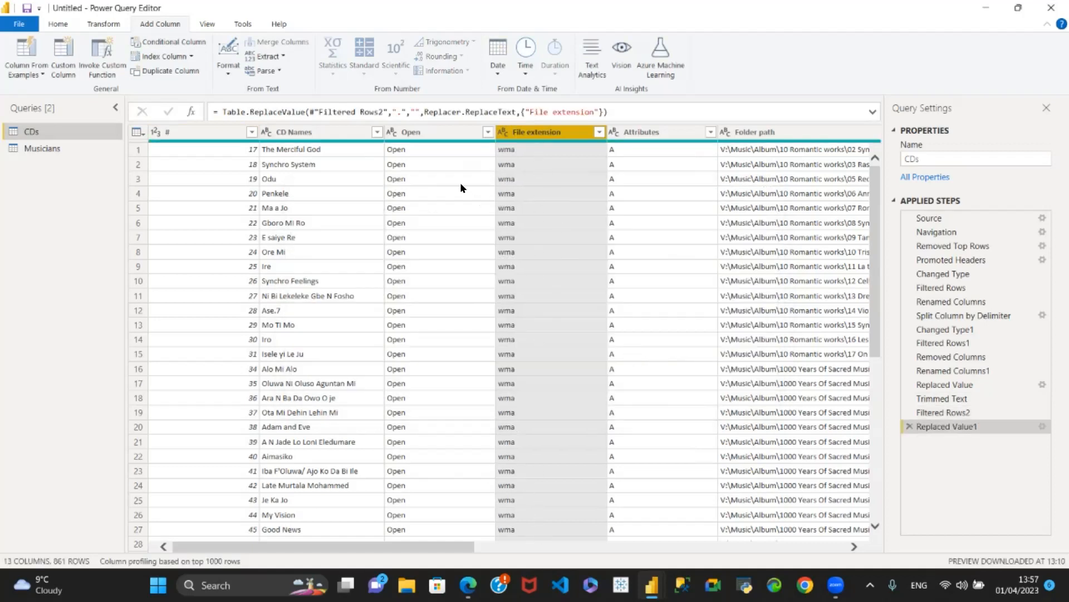
Step: Check the Open column's distinct values, keeping all of them, and remove the column from the CDs query
left_click(488, 133)
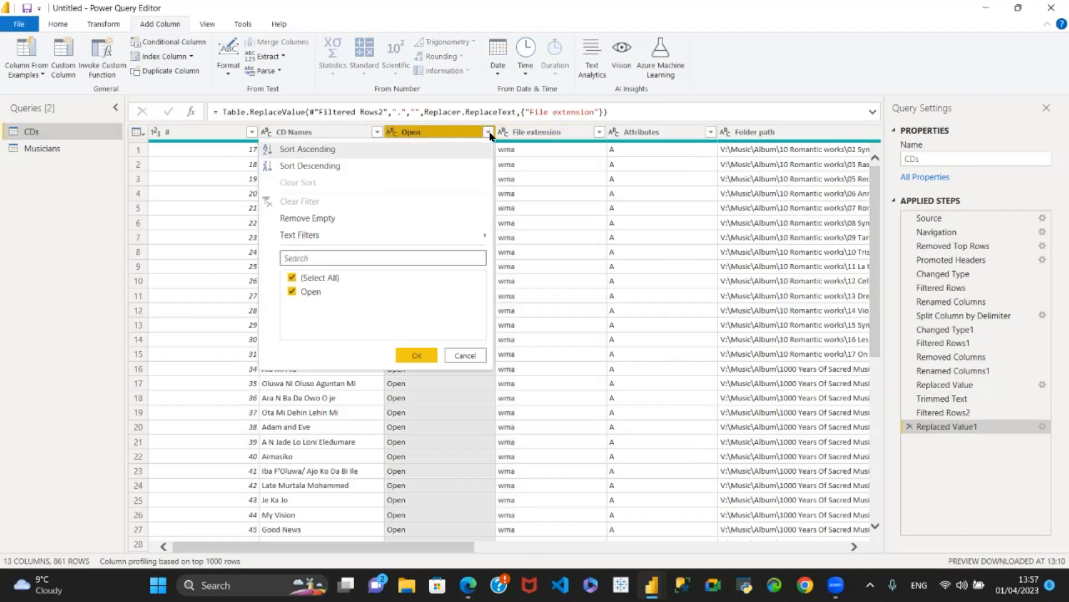
left_click(415, 356)
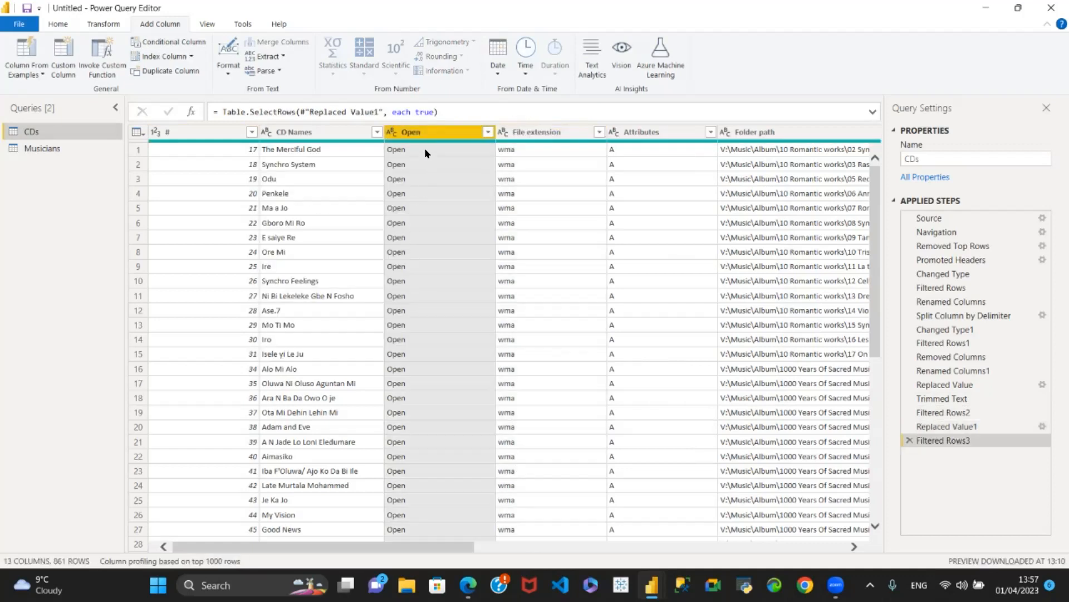
right_click(430, 132)
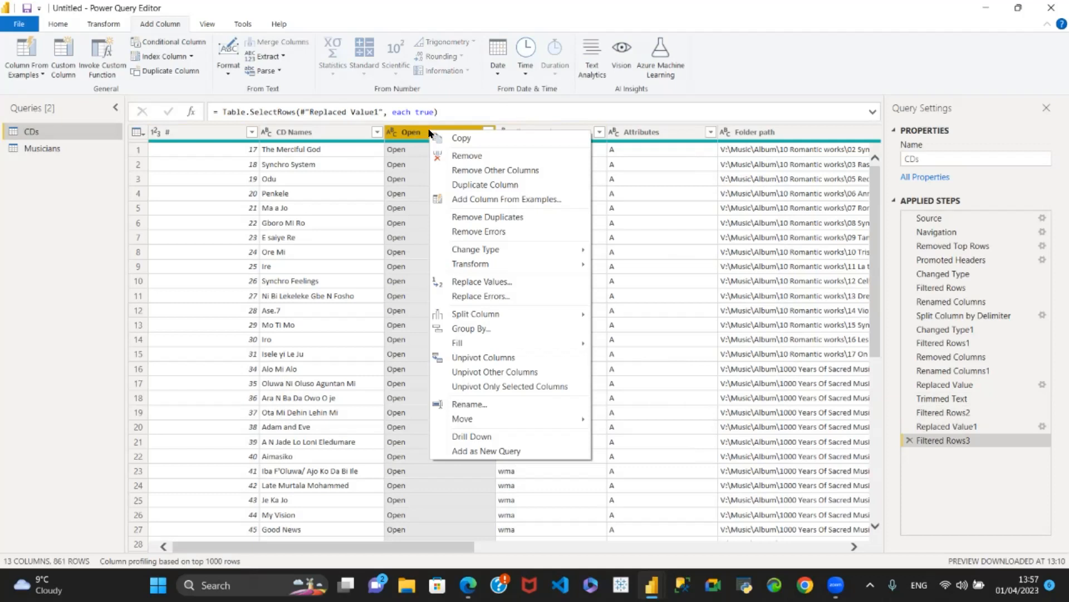
left_click(467, 156)
left_click(375, 541)
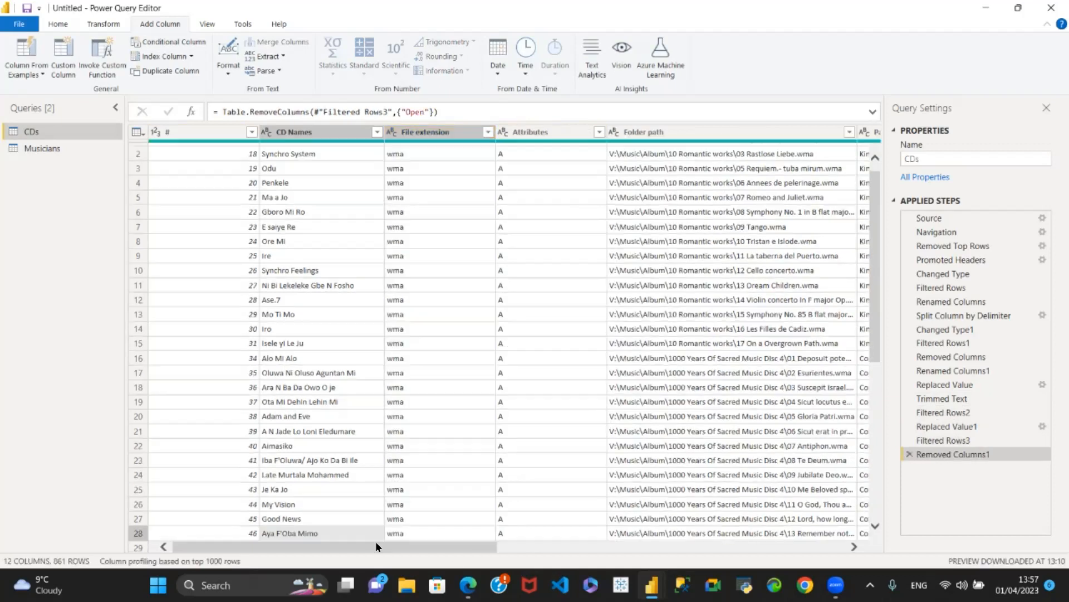
Step: Check the Attributes column's distinct values, keeping all of them, and remove the column from the CDs query
left_click(599, 132)
left_click(528, 356)
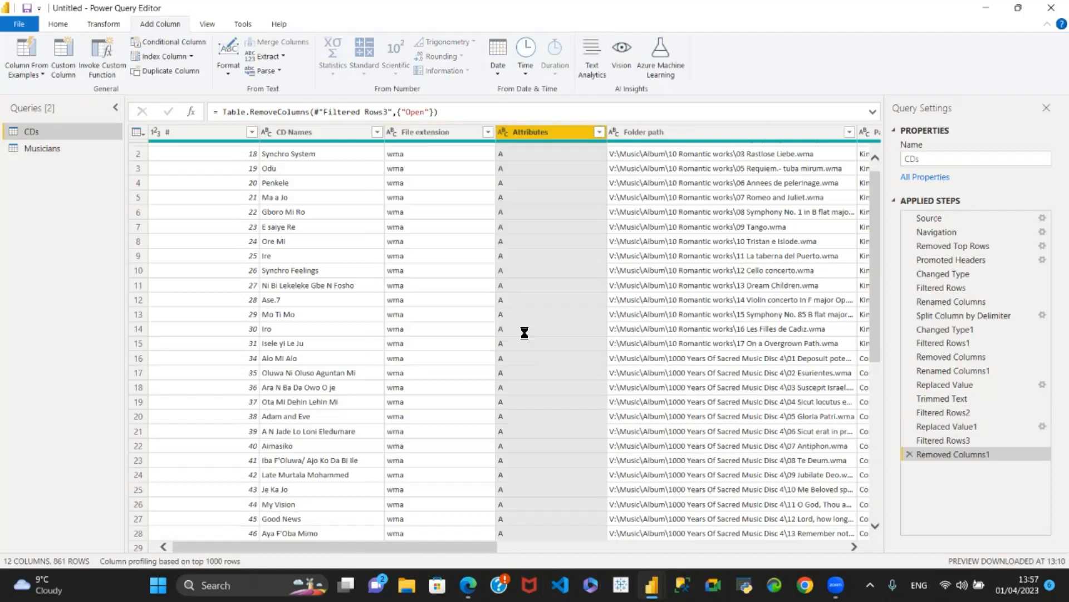
right_click(532, 132)
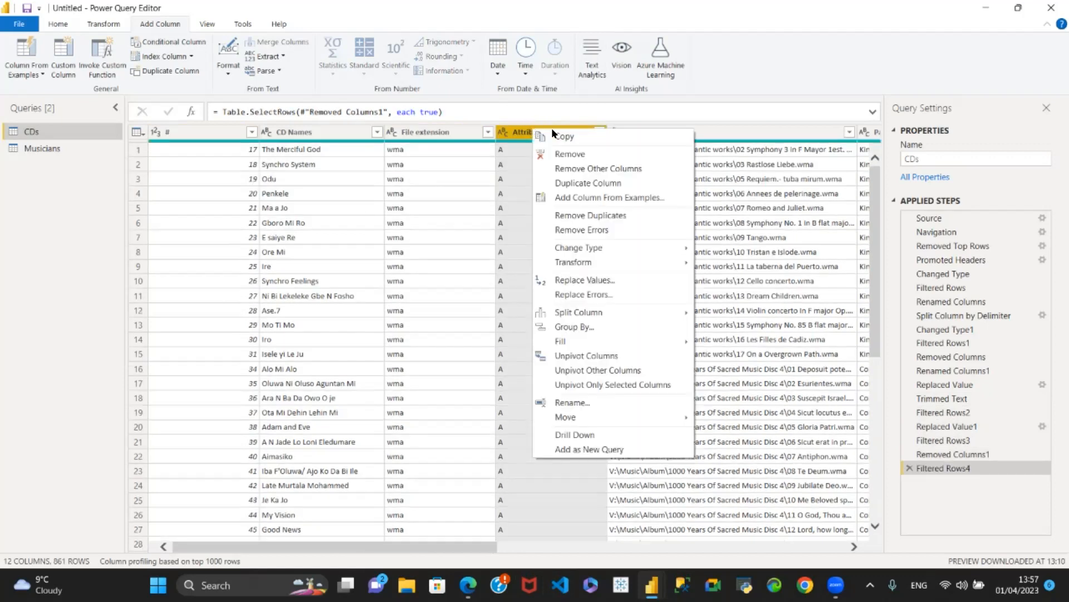
left_click(570, 154)
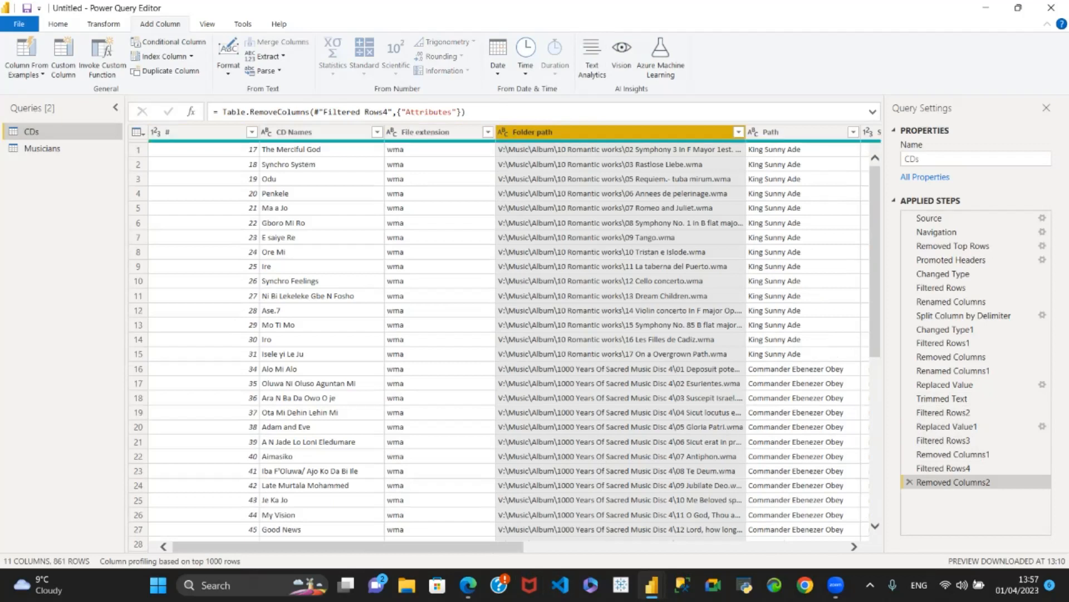
Step: Rename the Size column in the CDs query as Sales
left_click_drag(331, 546, 613, 548)
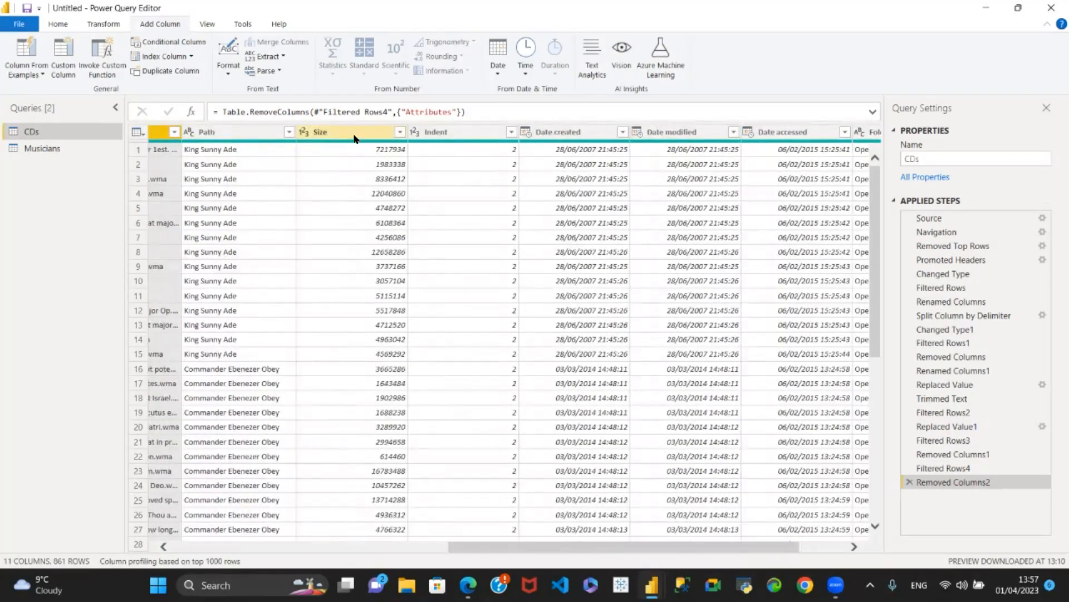
left_click(328, 131)
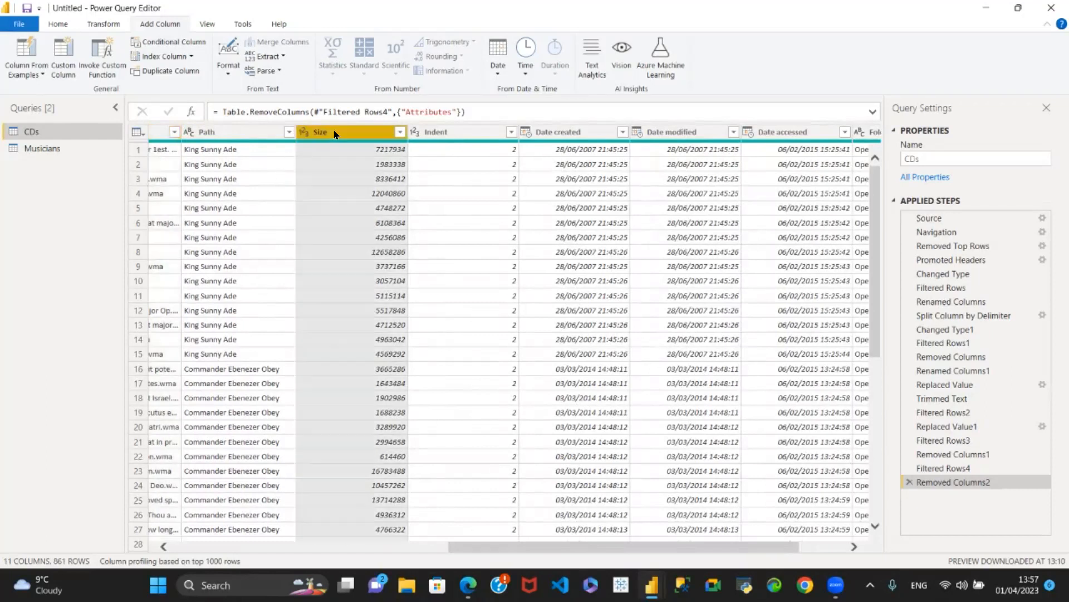
double_click(334, 131)
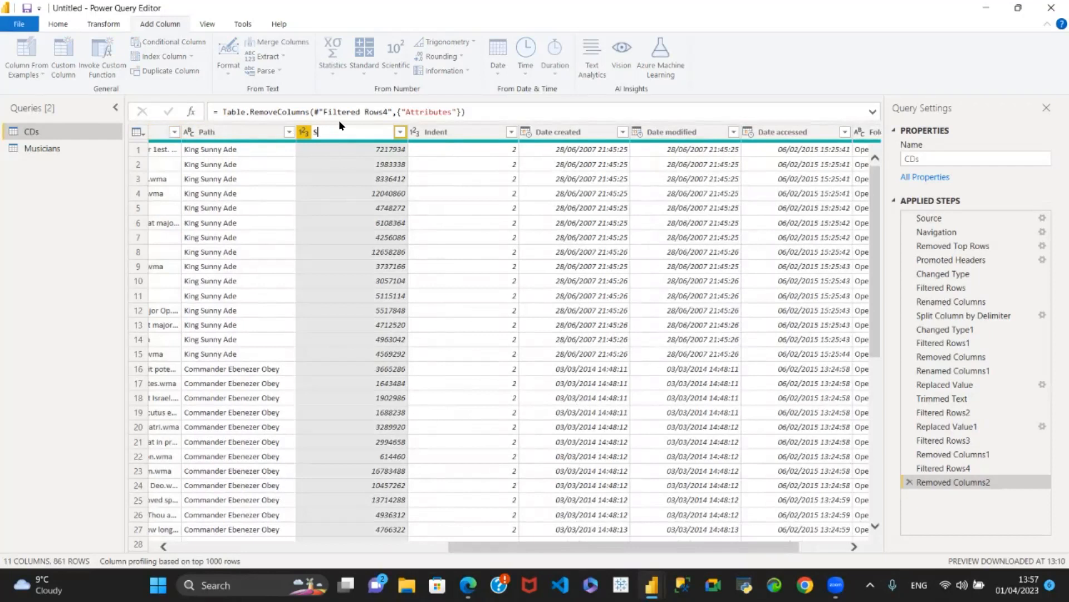
key("Return")
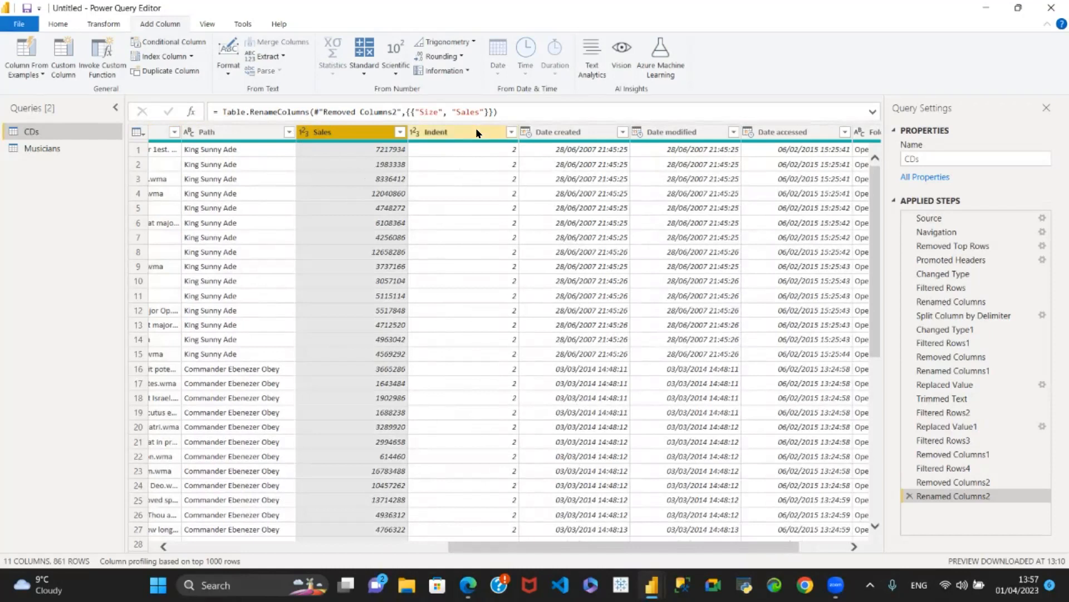
Step: Check the Indent column's distinct values, keeping all of them, and remove the column from the CDs query
left_click(510, 130)
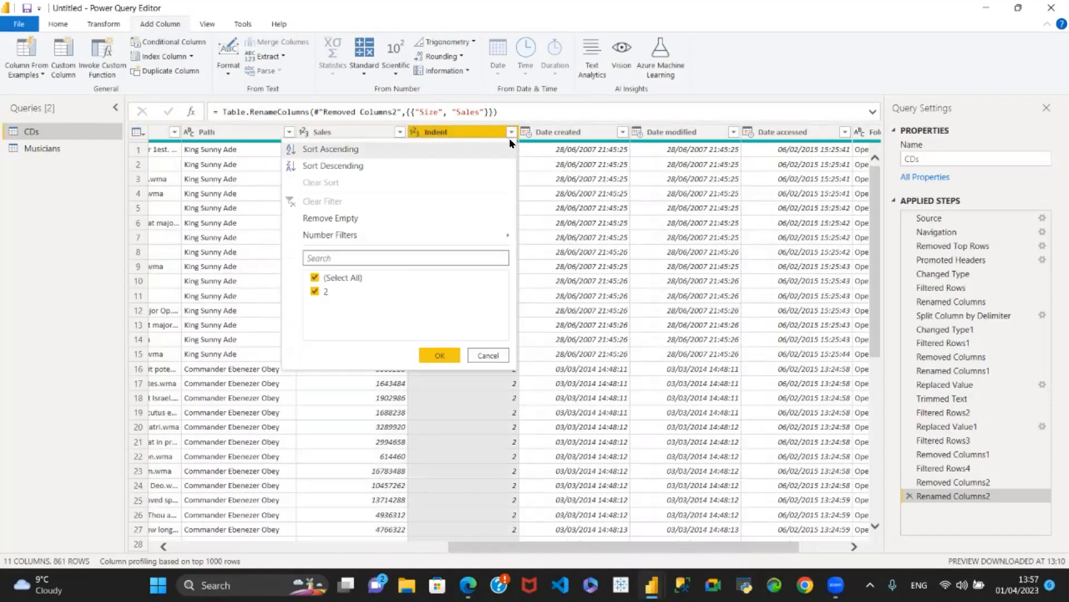
left_click(438, 355)
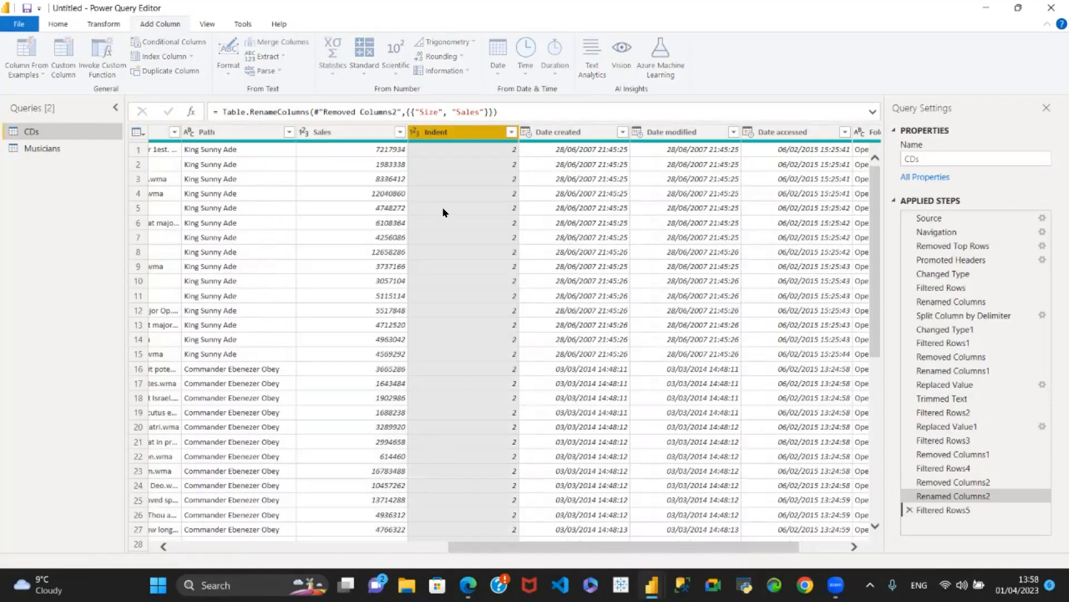
right_click(447, 136)
left_click(470, 151)
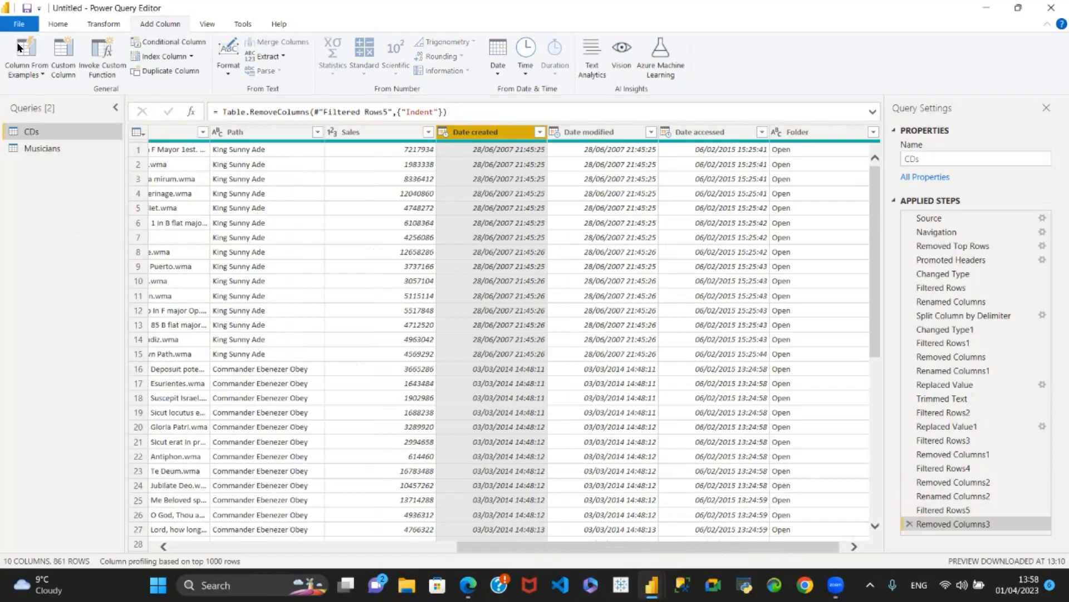
Step: Close the query editor and apply the changes to load the CDs and Musicians tables into the report
left_click(58, 25)
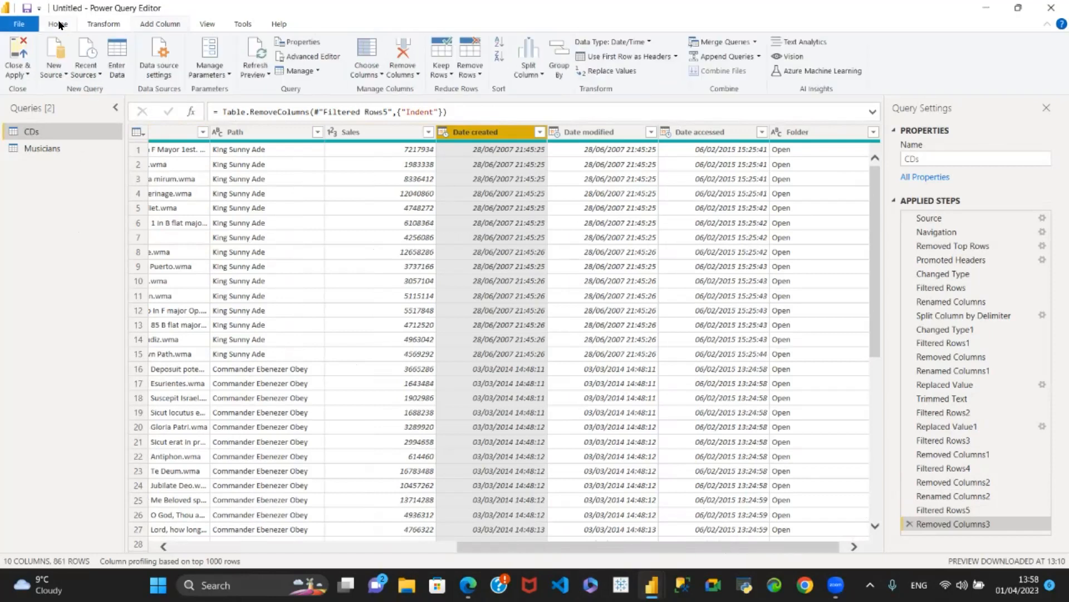
left_click(22, 72)
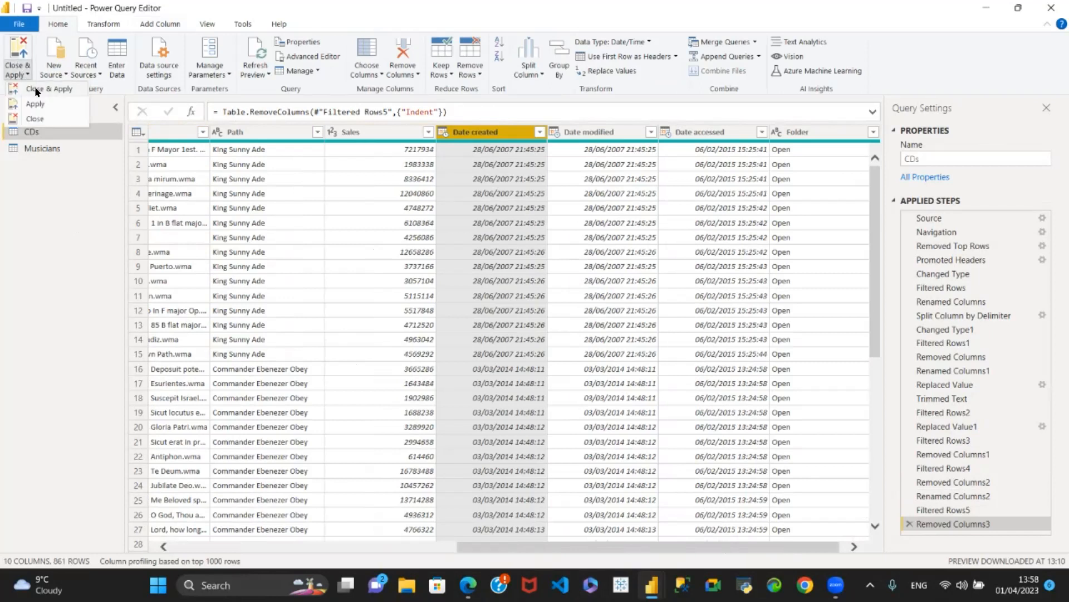
left_click(35, 86)
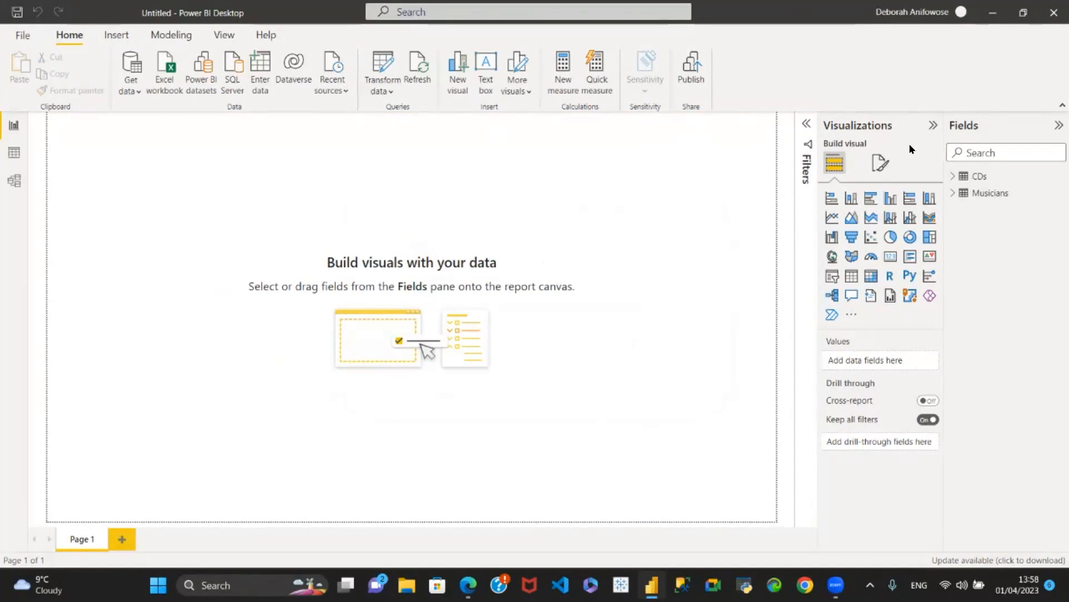
Step: Review the fields of the loaded CDs and Musicians tables, and collapse both field lists
left_click(955, 178)
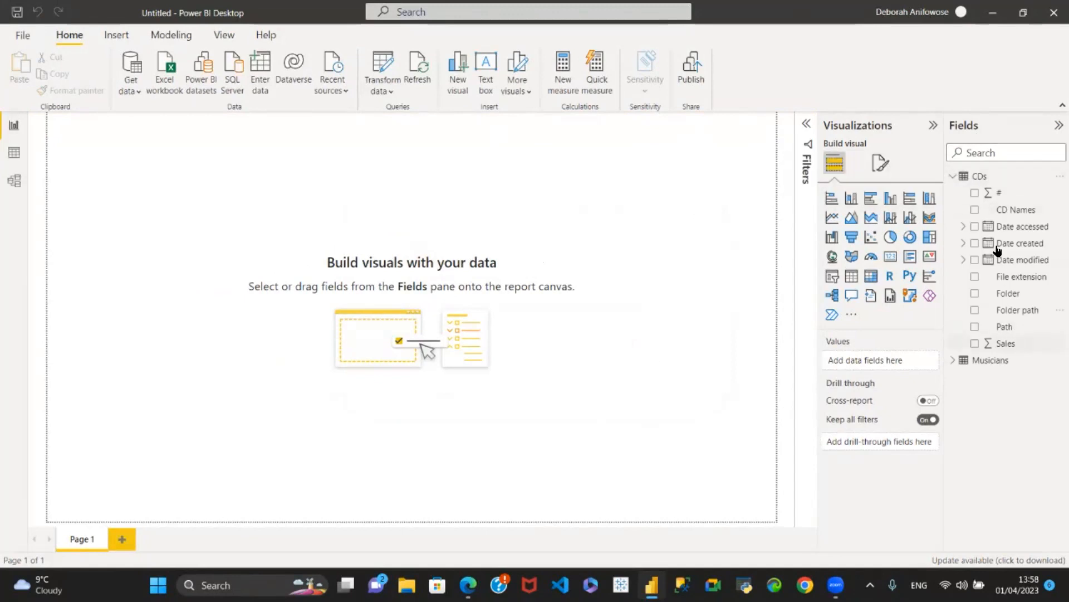
left_click(950, 361)
left_click(952, 177)
left_click(952, 192)
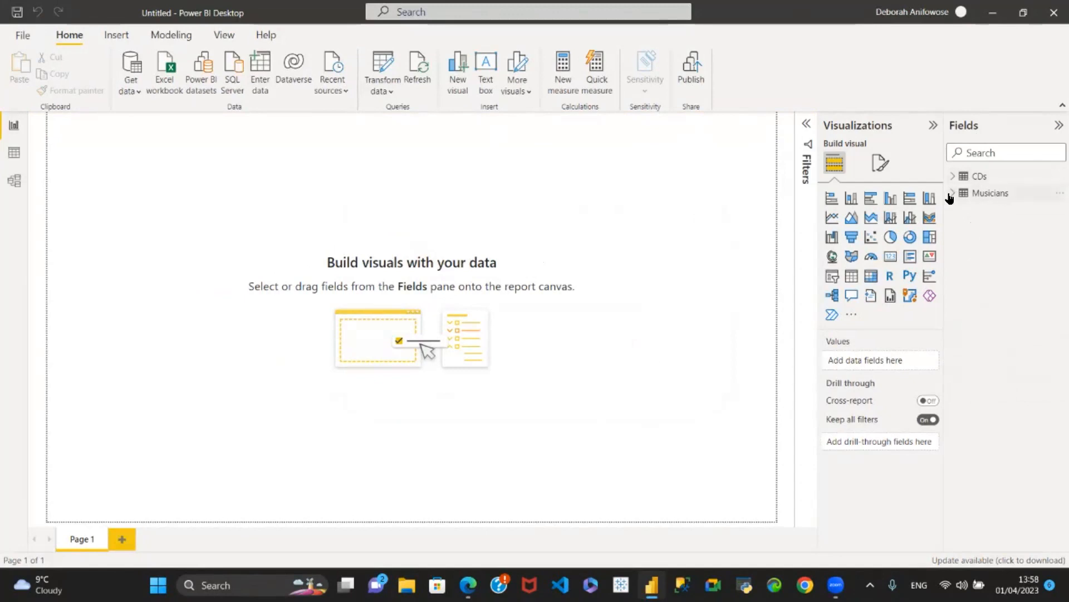
Step: Open the data model diagram, arrange the CDs and Musicians tables side by side, and enlarge the Musicians card
left_click(15, 182)
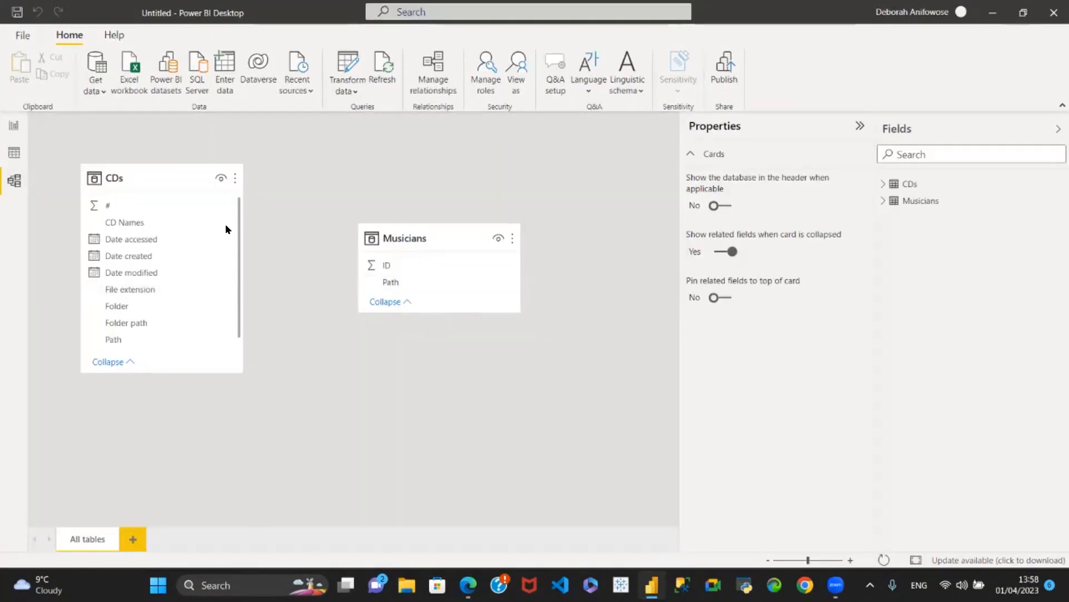
left_click_drag(151, 173, 206, 174)
left_click_drag(436, 233, 482, 173)
left_click_drag(491, 249, 425, 345)
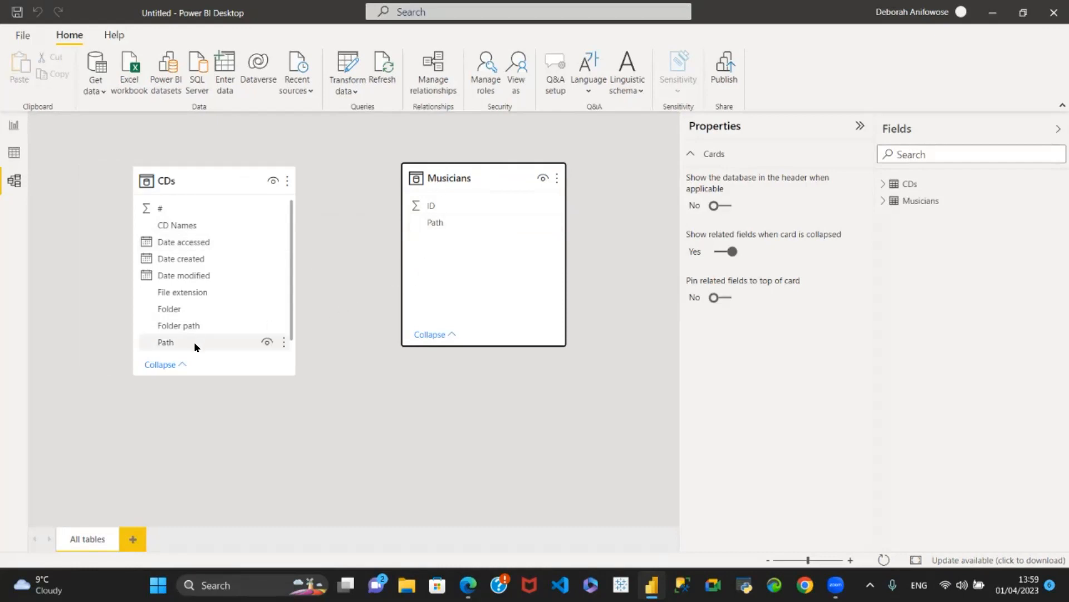
Step: Try to create a relationship from the Path column in CDs to the Path column in Musicians, previewing the matched columns
left_click_drag(170, 343, 432, 224)
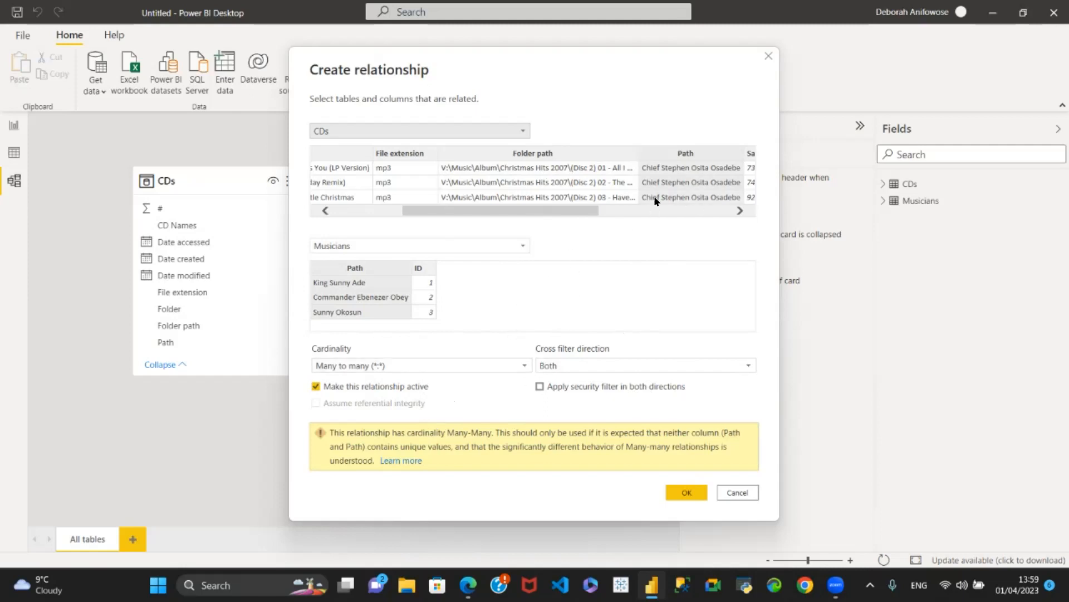
left_click_drag(573, 210, 622, 211)
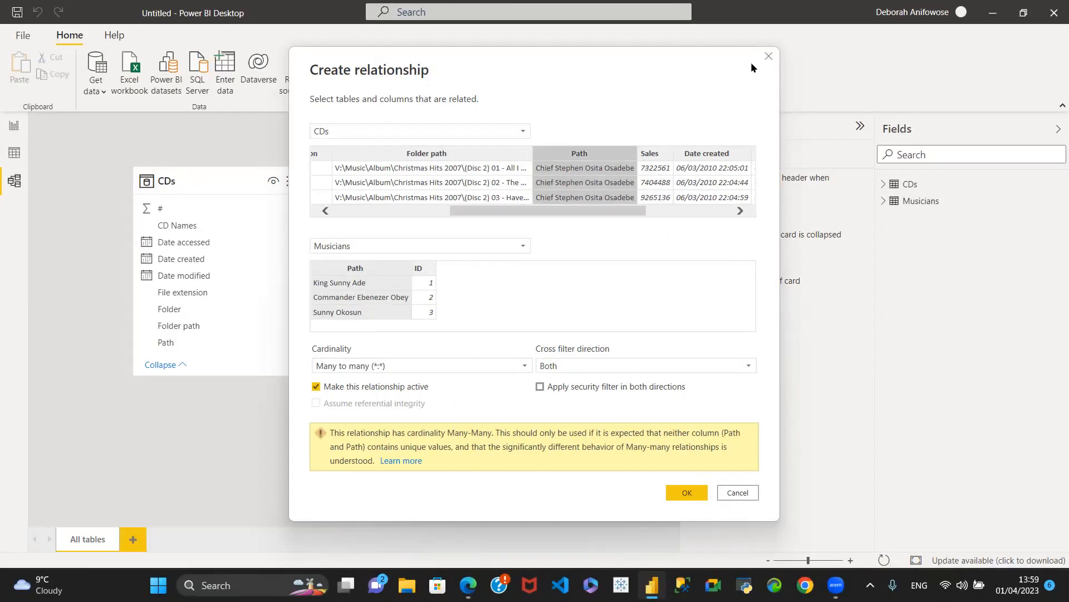
left_click(737, 493)
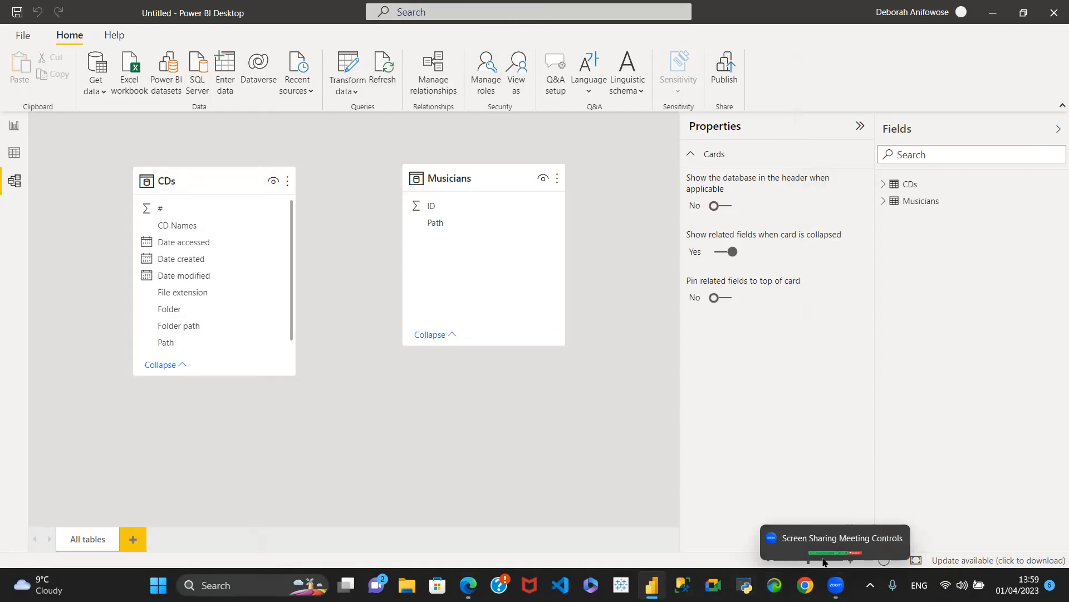
Step: Switch to the Zoom meeting controls and stop the screen share
left_click(836, 584)
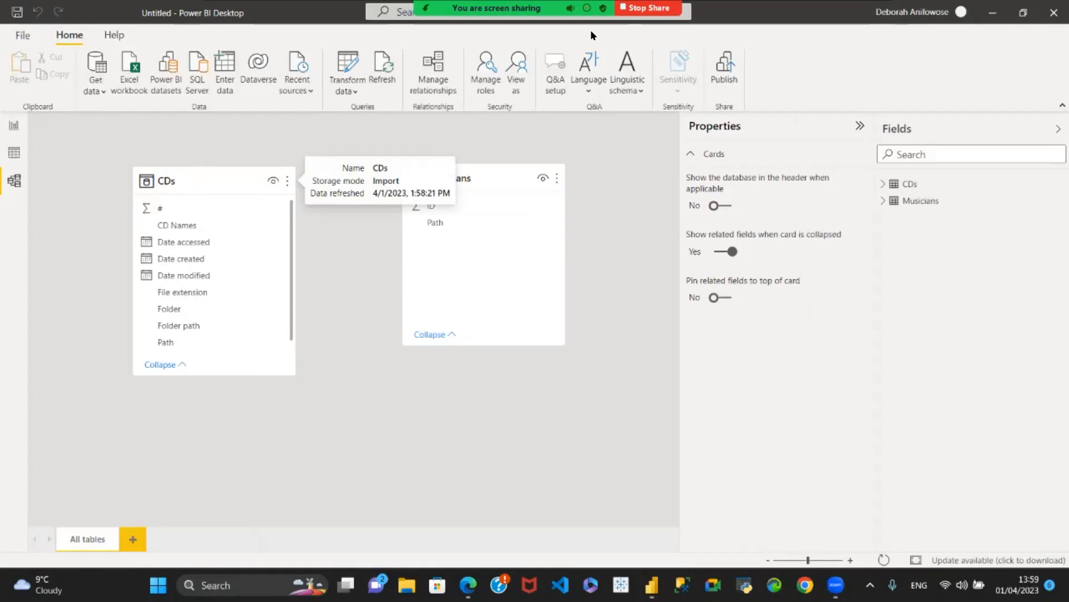
mouse_move(501, 28)
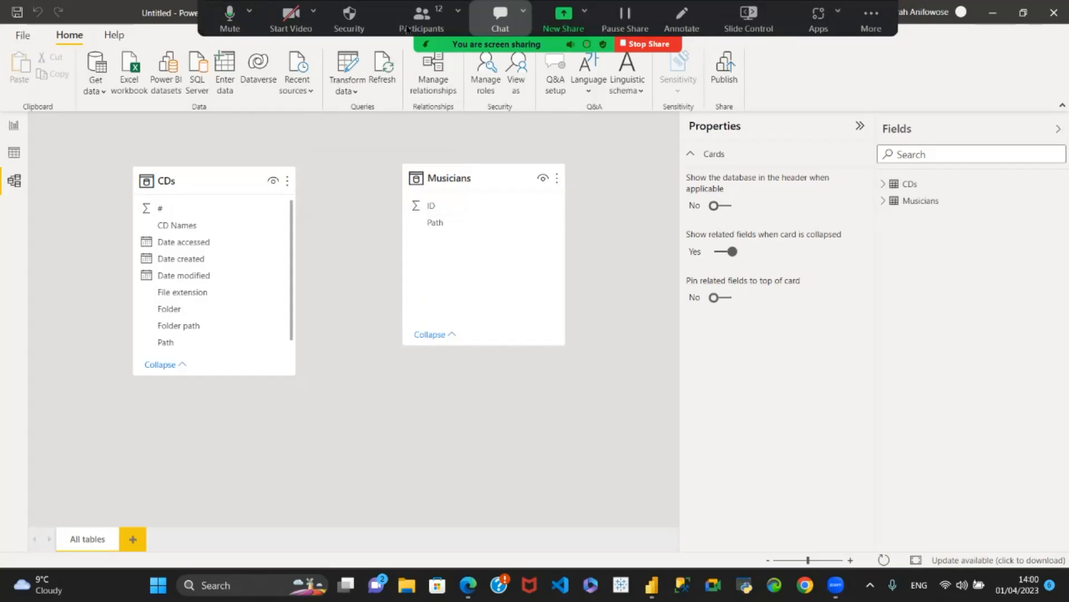
left_click(647, 45)
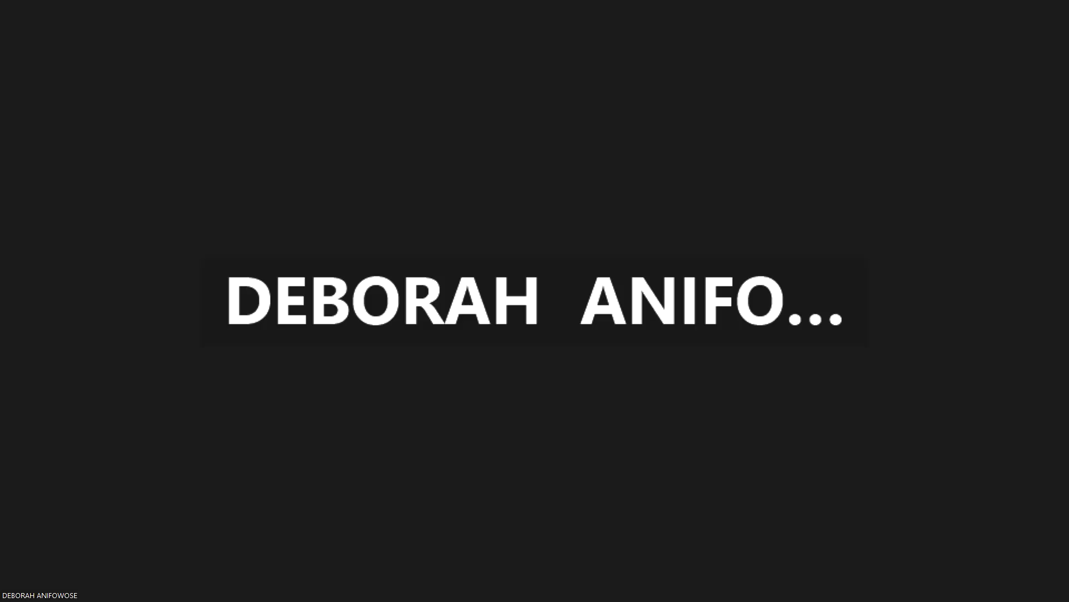